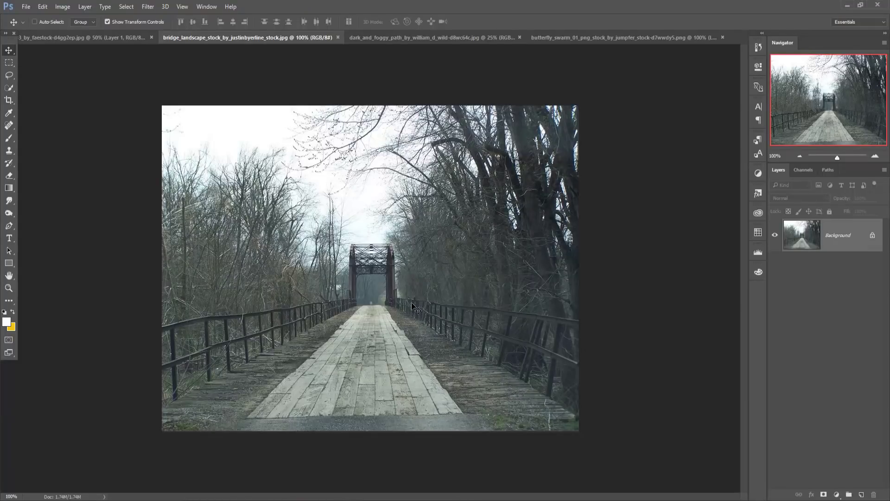
Step: Create a blank white document from the 1280 × 720 px preset at 300 ppi
left_click(26, 6)
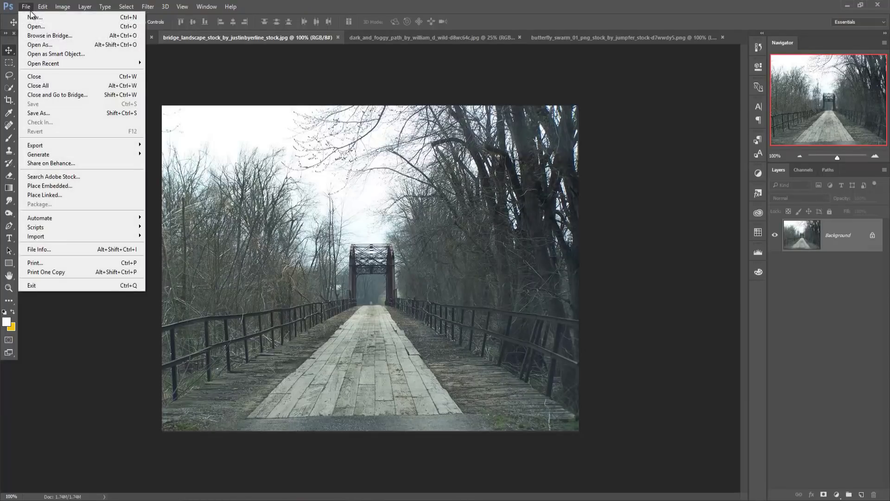
left_click(423, 136)
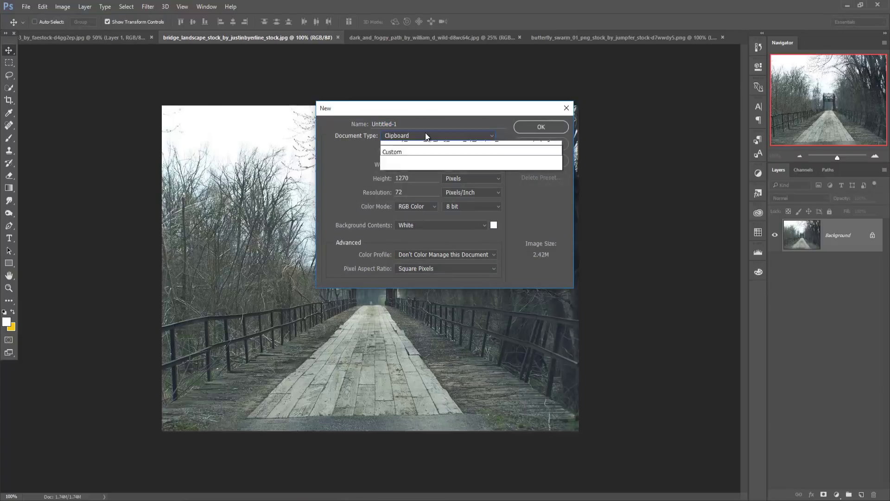
left_click(421, 158)
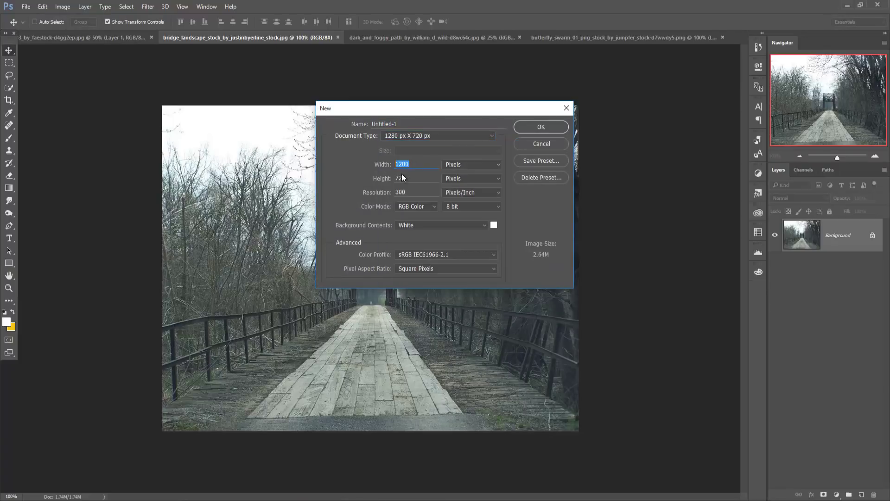
key("Tab")
key("Tab")
left_click(550, 127)
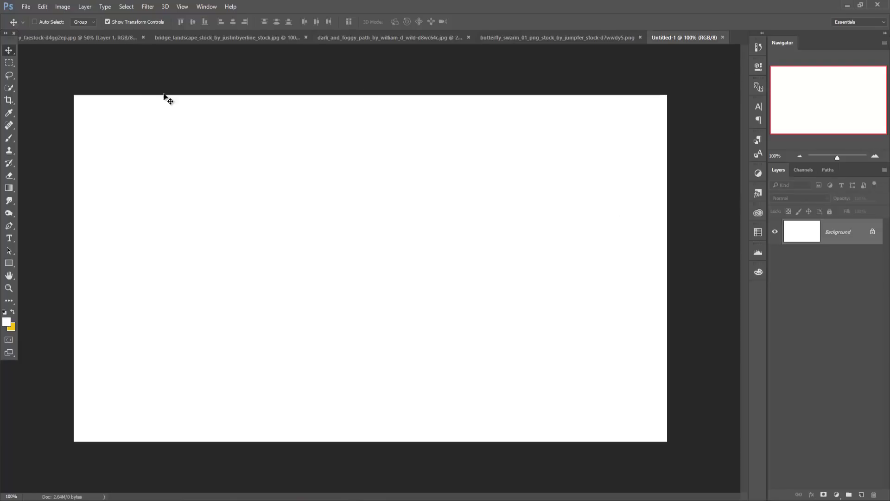
Step: Drag the bridge_landscape photo into Untitled-1 as Layer 1 and position it on the canvas
left_click(69, 41)
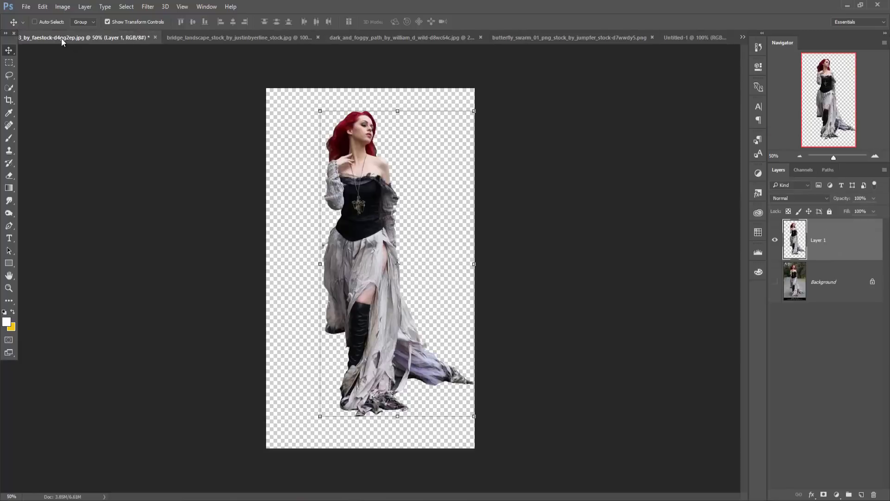
left_click(216, 39)
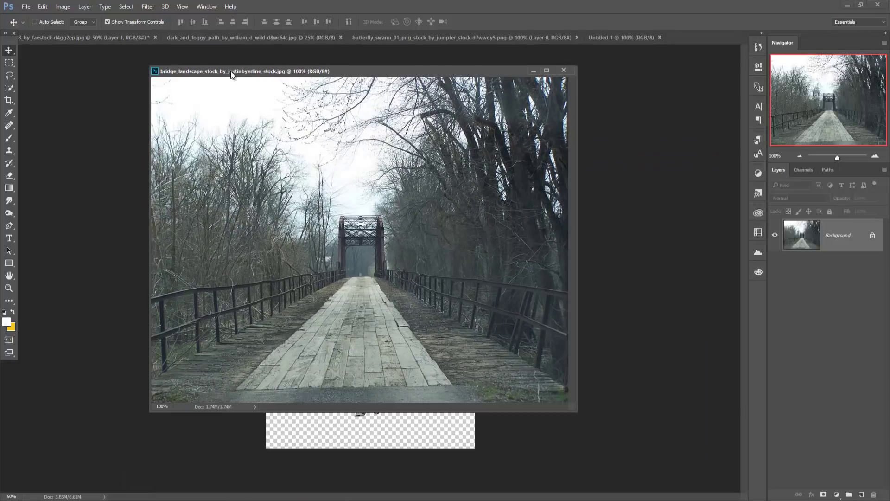
left_click_drag(235, 38, 575, 98)
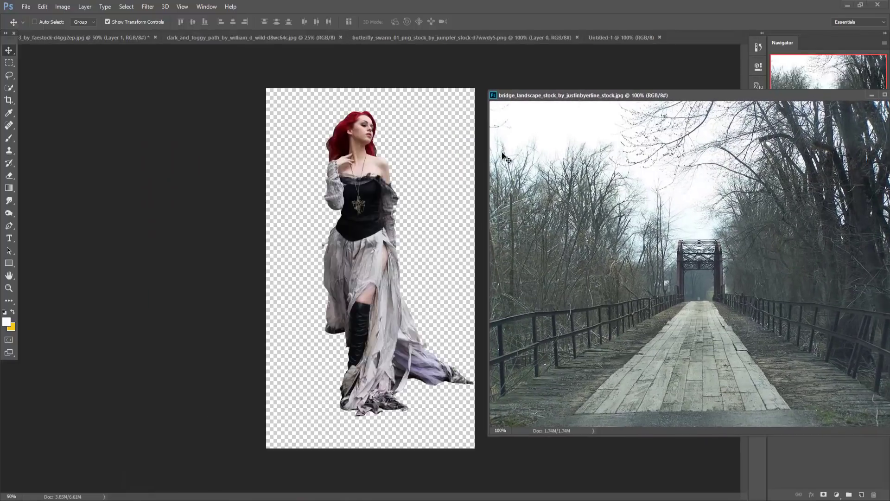
left_click(604, 38)
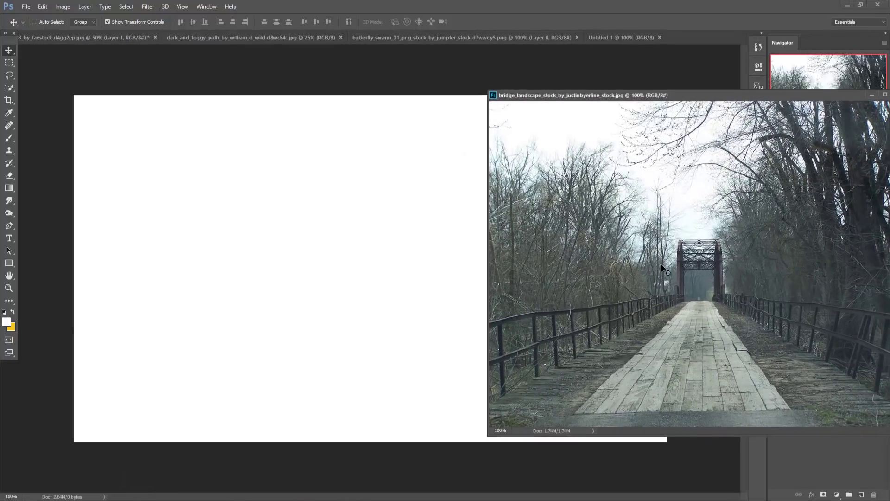
left_click_drag(662, 266, 314, 262)
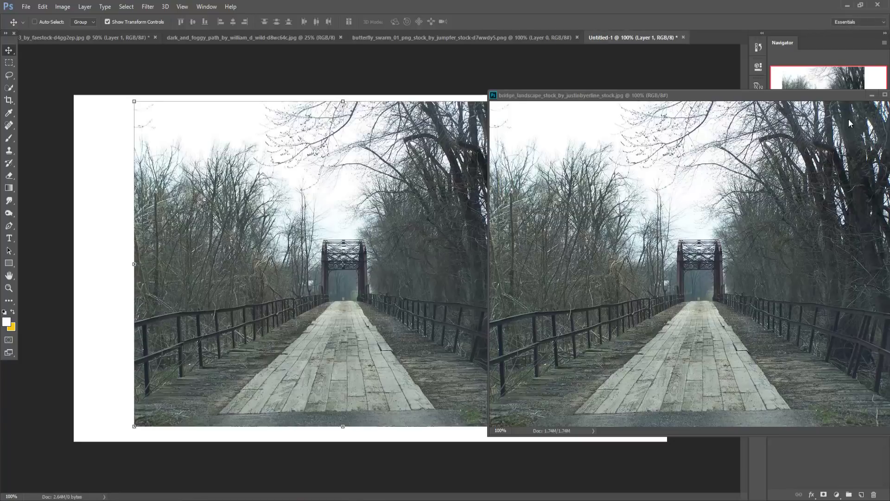
left_click(871, 95)
mouse_move(493, 210)
left_mouse_down()
mouse_move(518, 246)
mouse_move(542, 217)
left_mouse_up()
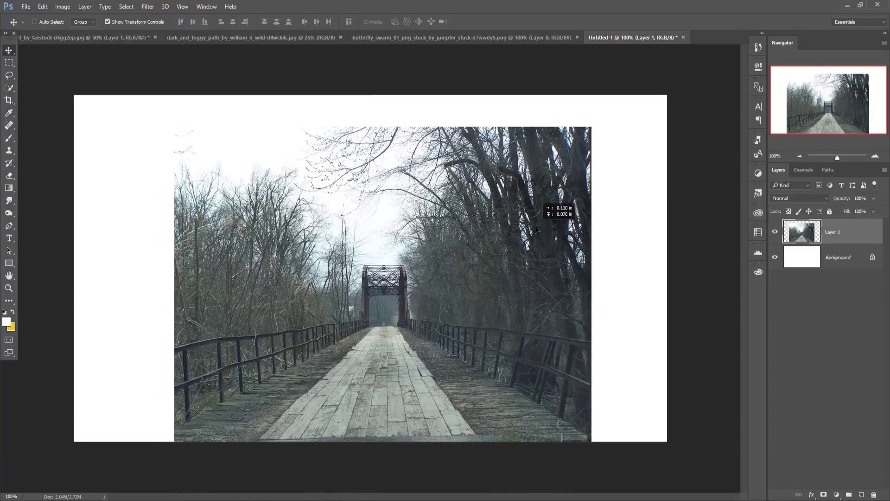
Step: Scale the bridge layer to about 150% and raise it to fill the canvas; dismiss the download popup
left_click_drag(611, 127, 601, 123)
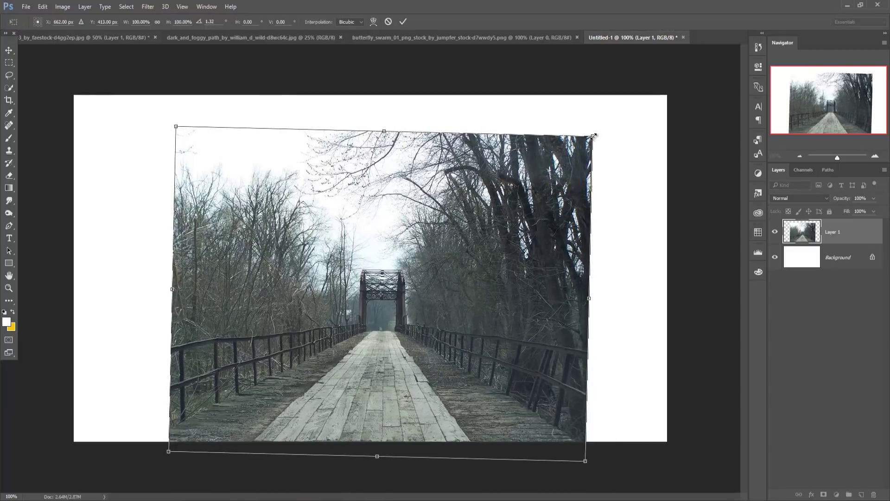
left_click_drag(593, 136, 727, 92)
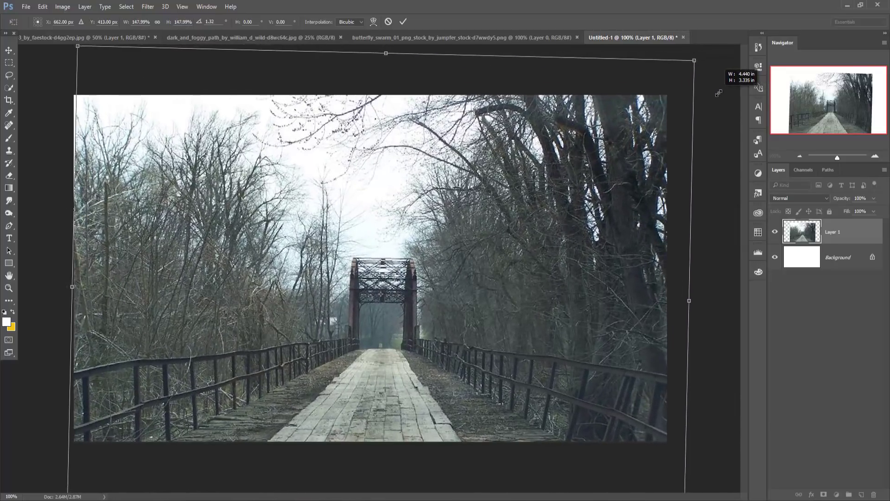
left_click_drag(725, 91, 724, 92)
mouse_move(641, 206)
left_mouse_down()
mouse_move(643, 152)
mouse_move(640, 160)
left_mouse_up()
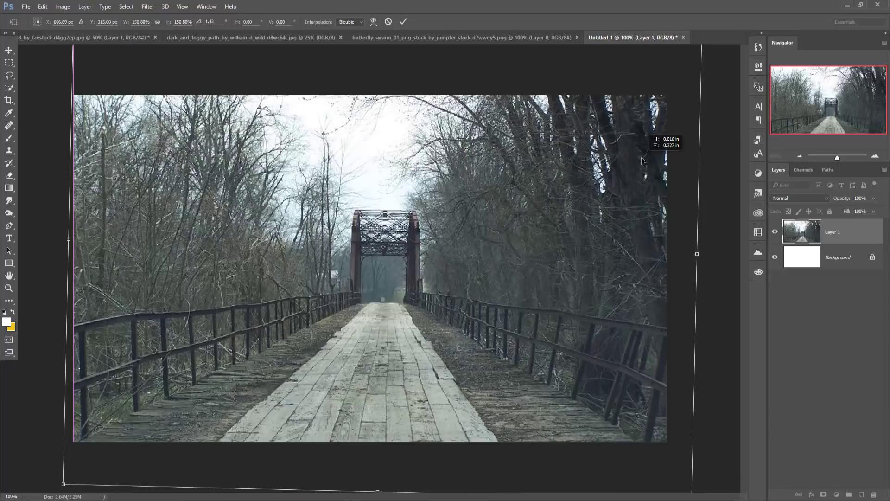
left_click(404, 23)
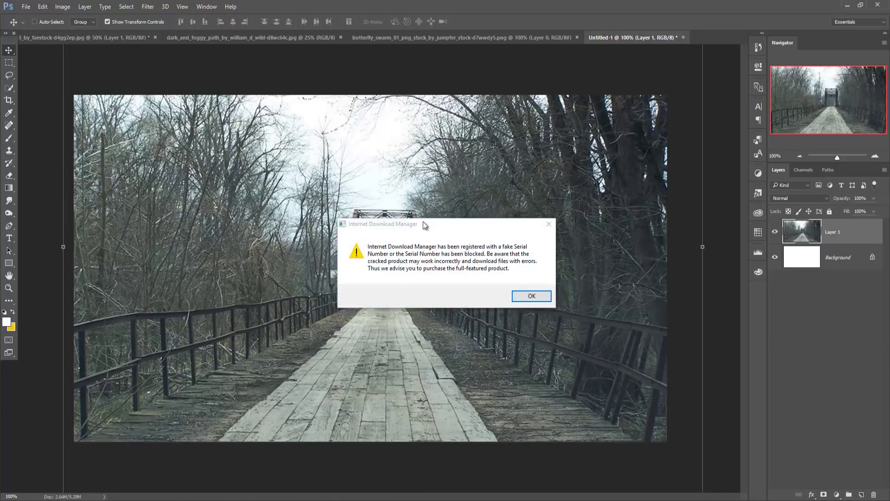
left_click(549, 224)
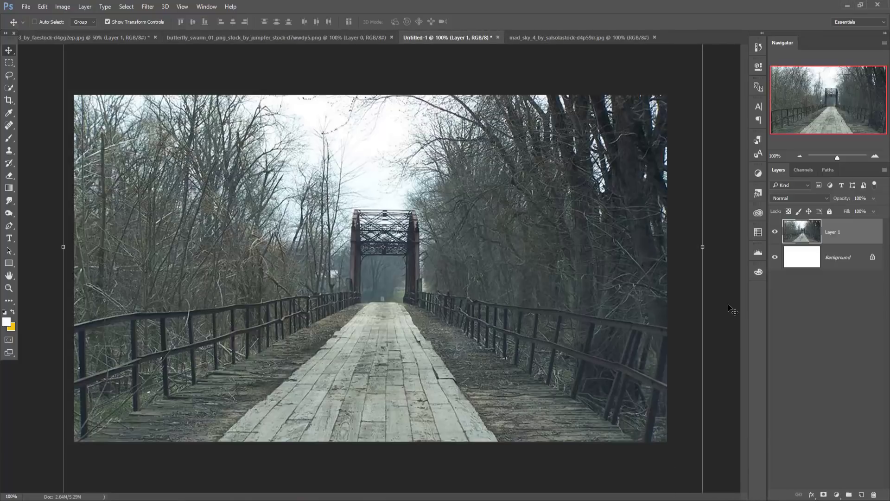
Step: Copy the mad_sky cloud image into Untitled-1 as Layer 2 and close its window
left_click(553, 36)
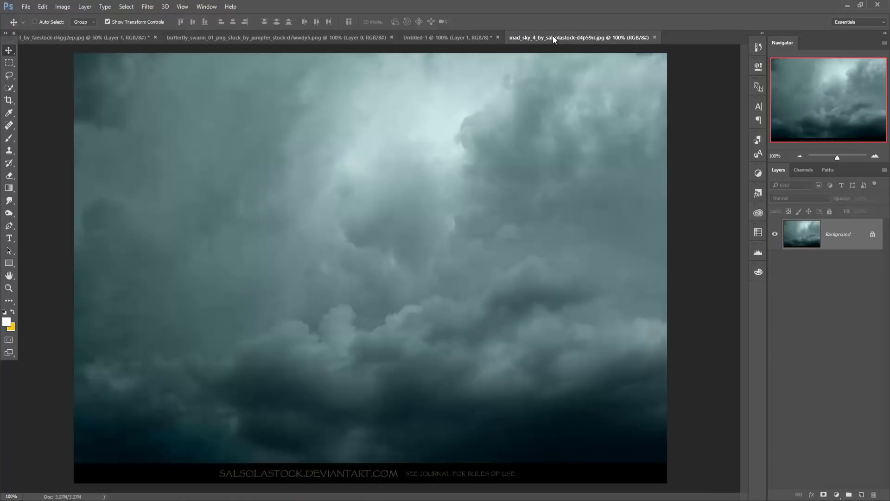
left_click(458, 38)
left_click(552, 35)
left_click_drag(553, 35, 549, 74)
left_click_drag(620, 194, 422, 187)
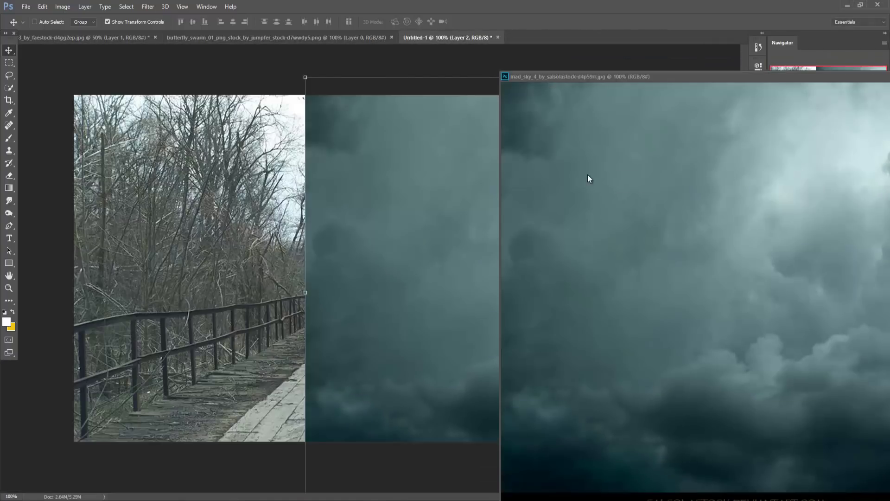
left_click_drag(885, 81, 632, 112)
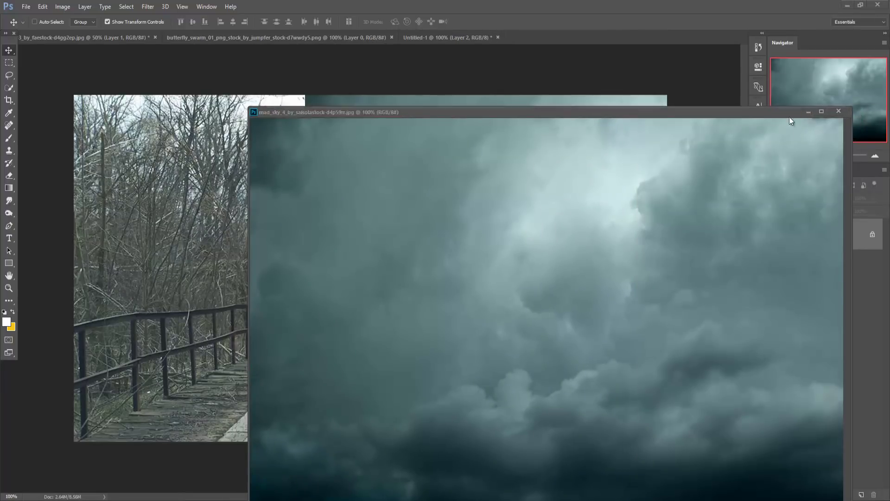
key("ctrl+w")
Step: Transform the sky to cover the canvas and move it beneath the bridge layer
left_click_drag(415, 175, 181, 183)
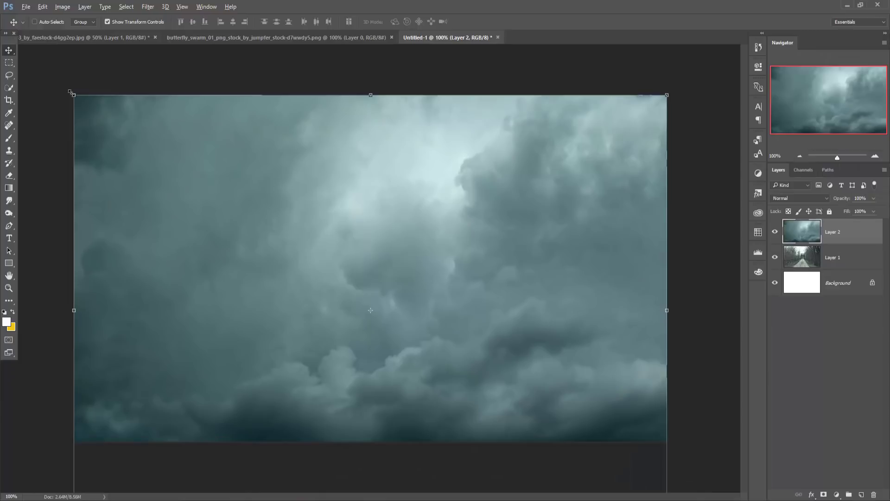
left_click_drag(71, 92, 152, 144)
left_click_drag(285, 208, 208, 159)
left_click_drag(590, 469, 667, 465)
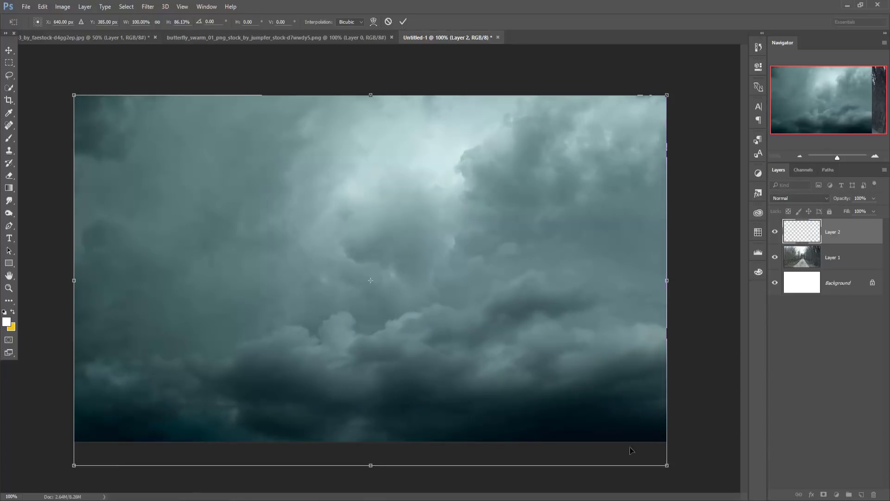
left_click(403, 24)
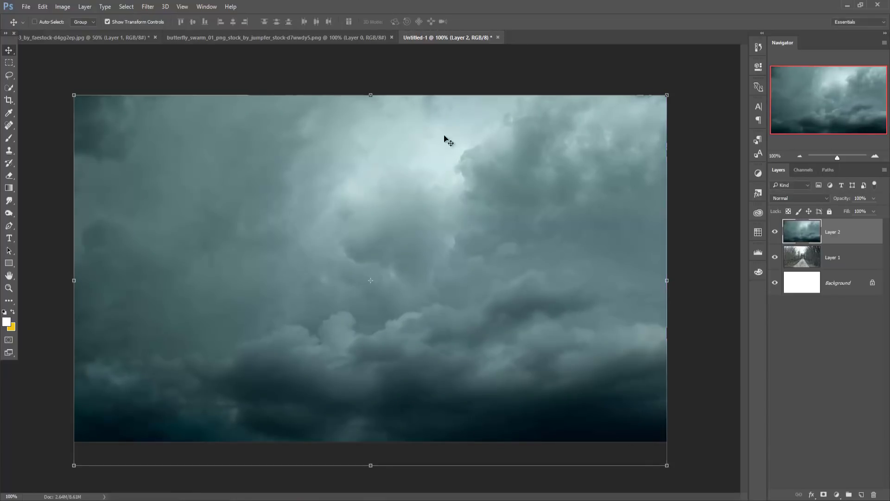
left_click_drag(860, 237, 850, 272)
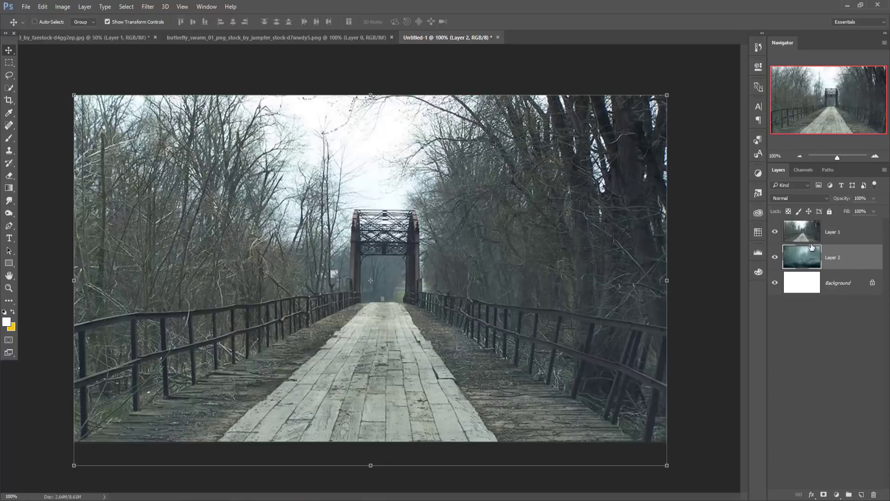
left_click(805, 235)
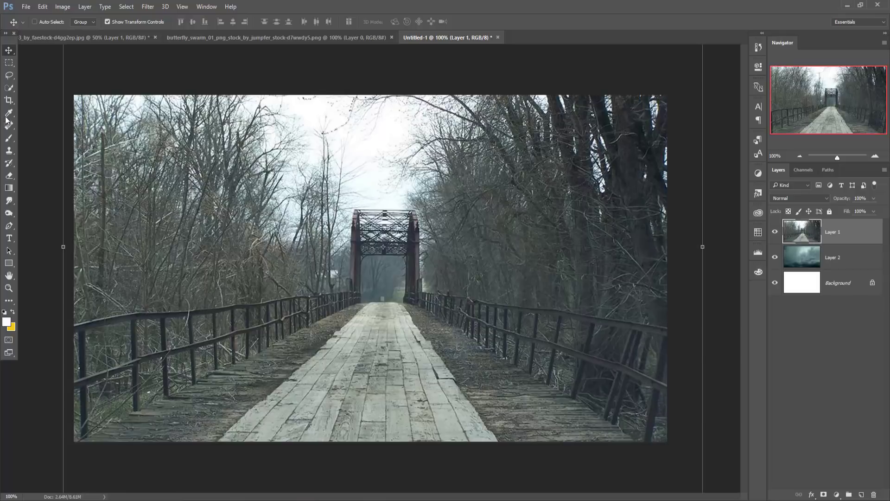
Step: Crop away the layer overflow outside the canvas, deleting cropped pixels
left_click(9, 99)
left_click(418, 223)
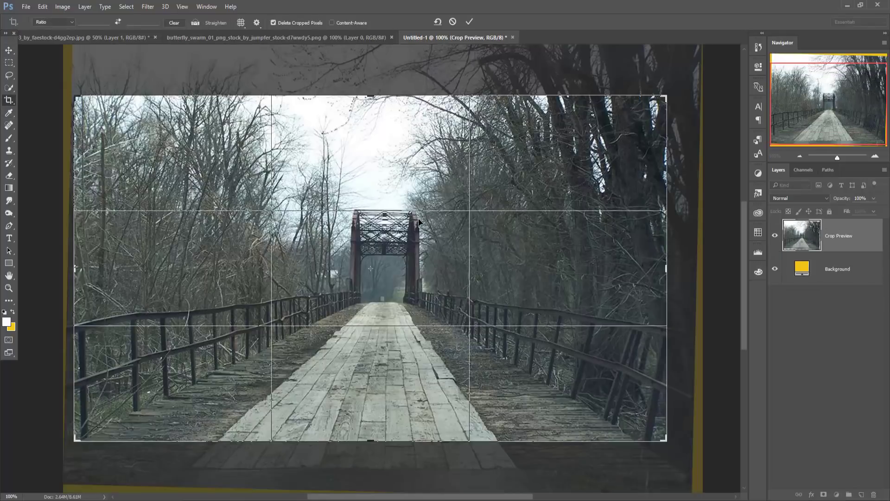
left_click(469, 23)
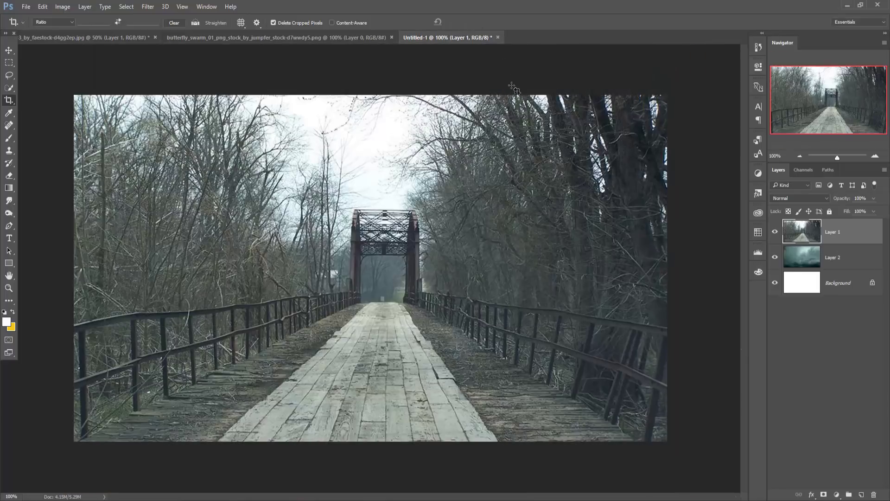
left_click(9, 51)
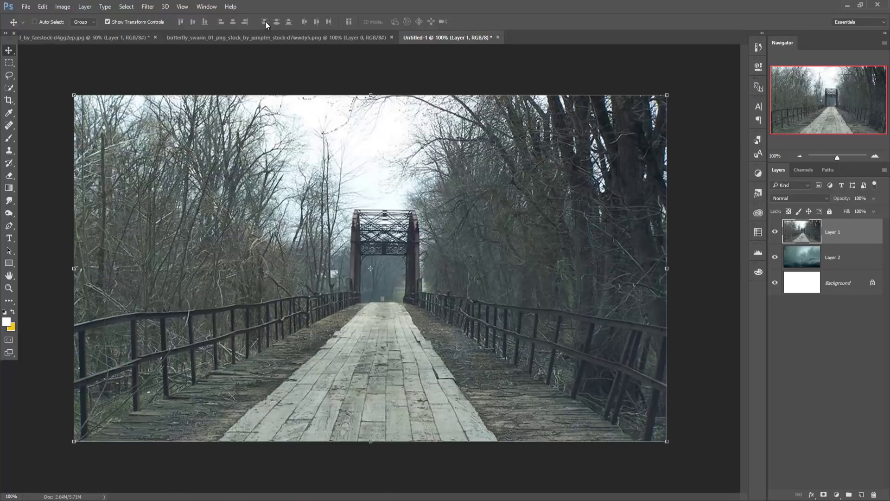
left_click(126, 7)
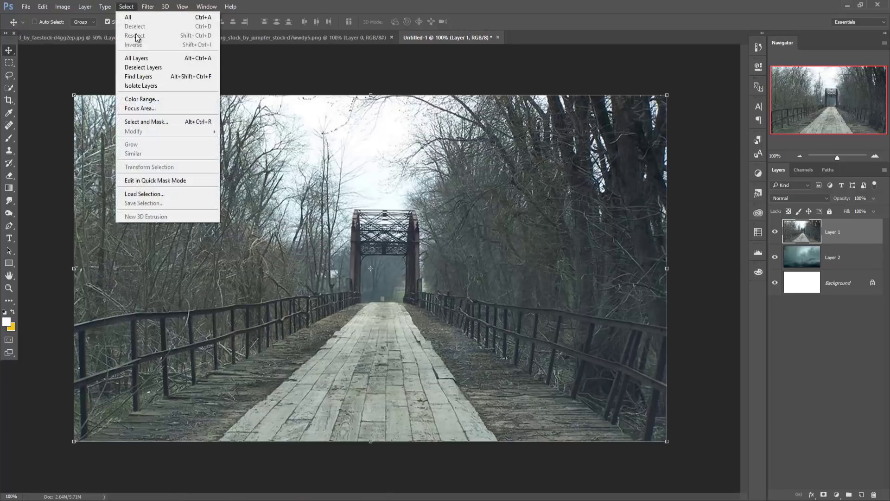
Step: Select the bridge photo's pale sky with Color Range, delete it, and deselect
left_click(146, 99)
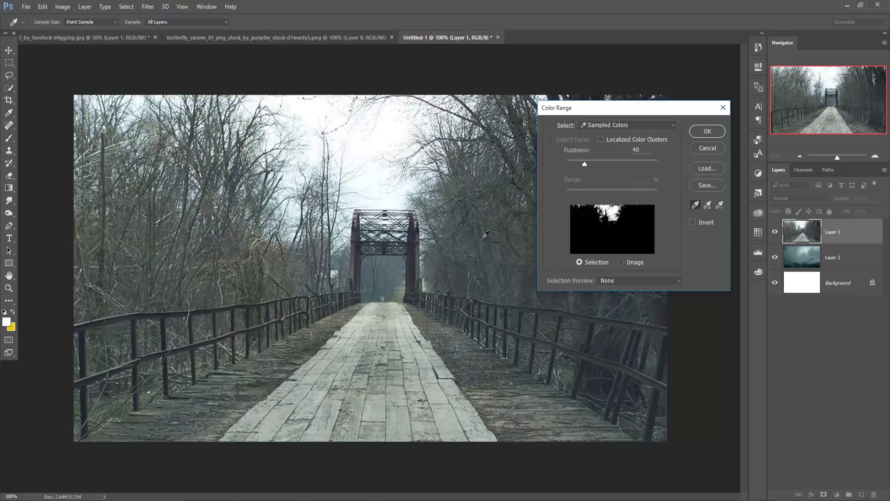
left_click(705, 131)
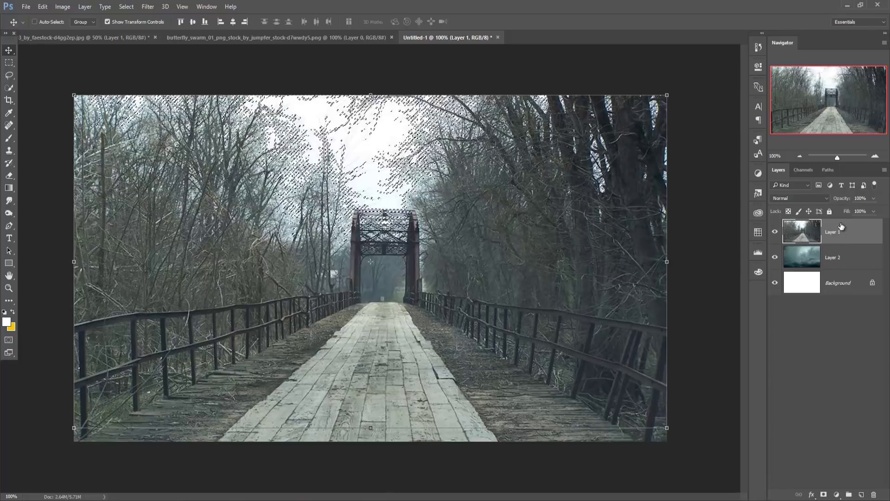
key("Delete")
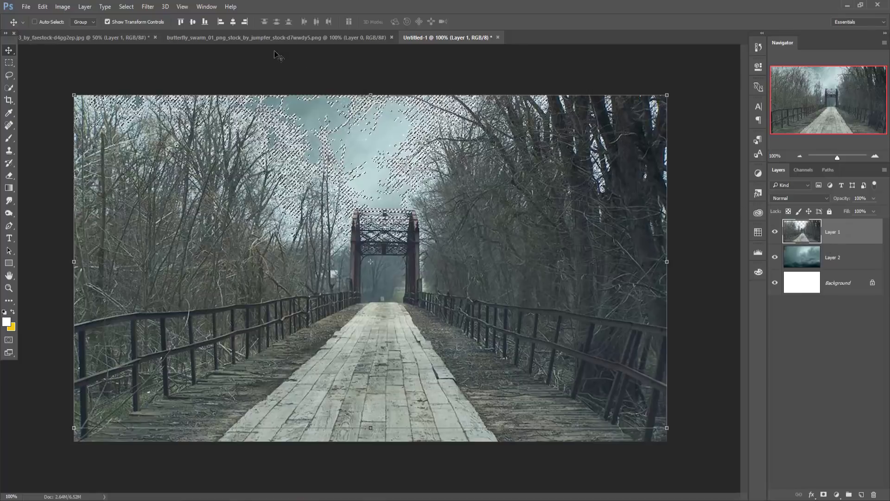
left_click(126, 7)
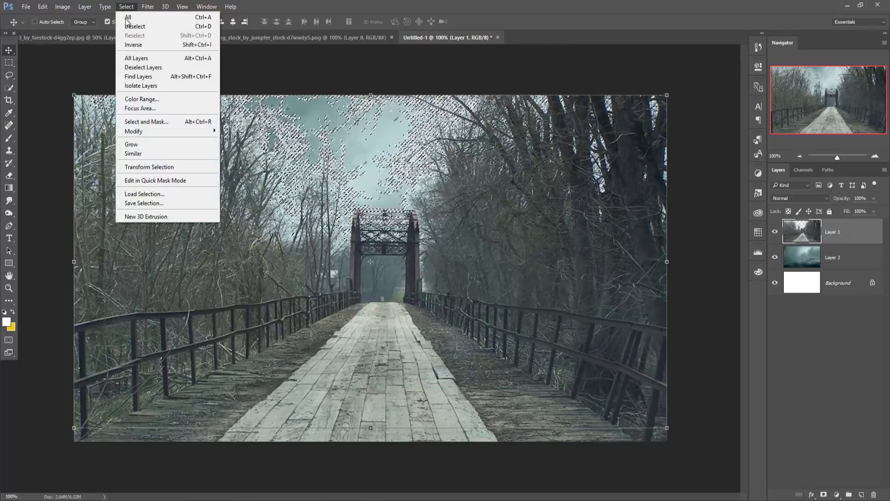
left_click(130, 27)
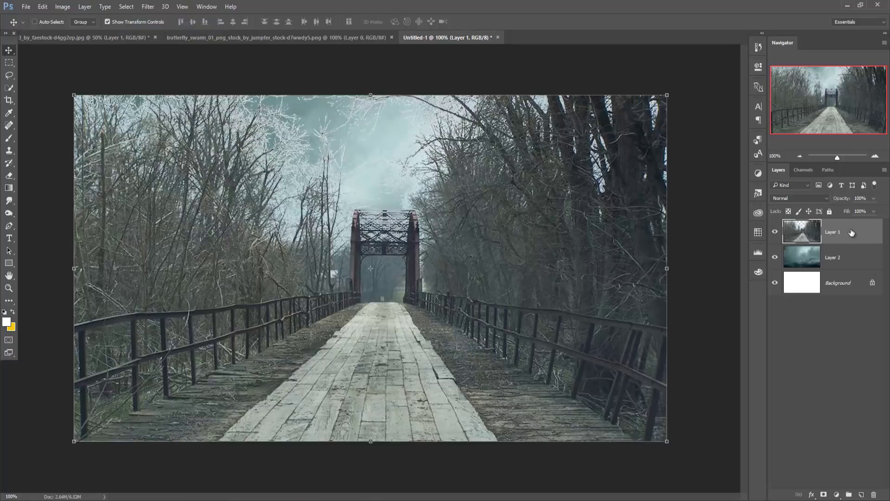
Step: Add a layer mask to the bridge layer and set the brush to 14% opacity, size 400
left_click(824, 495)
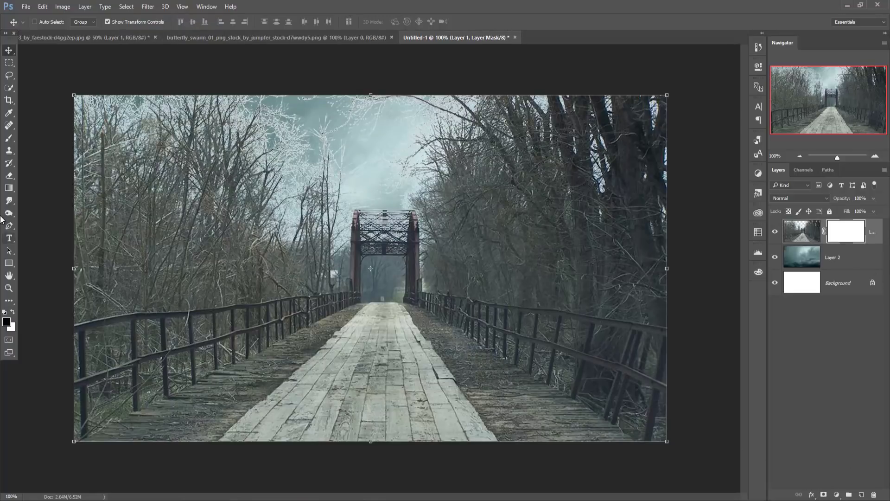
left_click(6, 140)
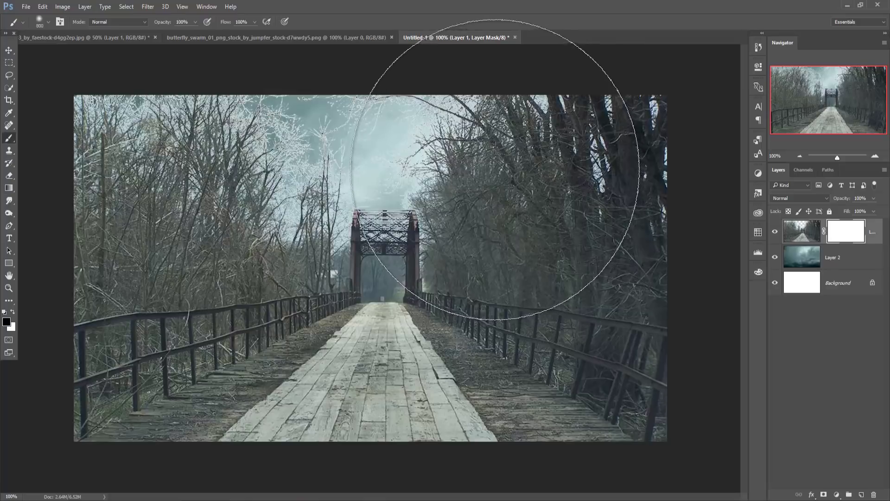
left_click(195, 22)
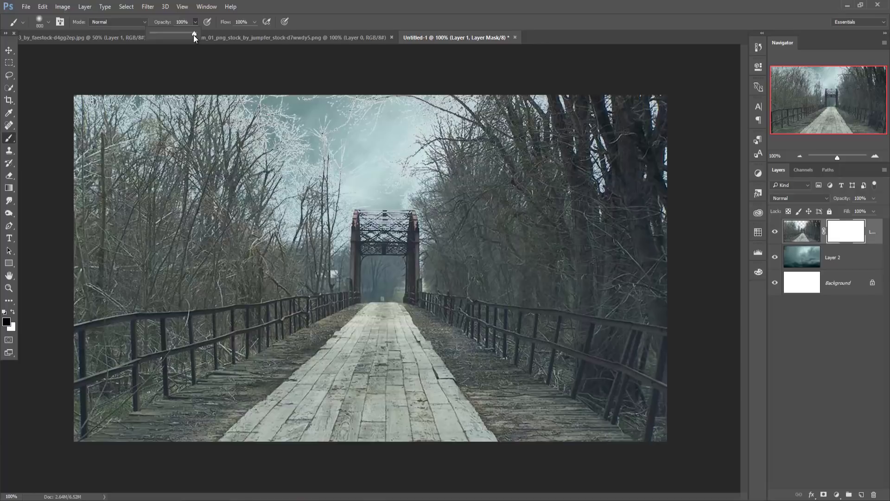
left_click_drag(193, 34, 156, 34)
key("bracketleft")
key("bracketleft")
key("bracketleft")
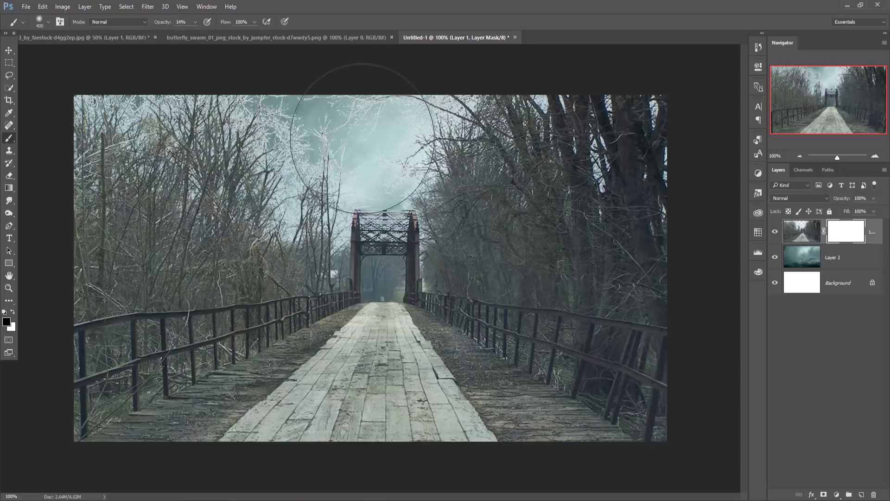
Step: Paint the mask over the sky so the misty fog shows through above the trees
left_click_drag(358, 119, 342, 116)
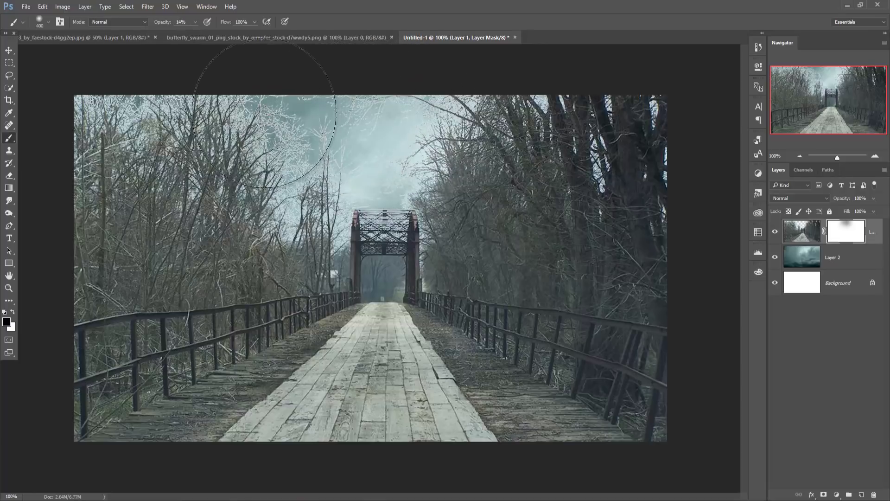
left_click_drag(185, 65, 92, 42)
mouse_move(272, 118)
left_mouse_down()
mouse_move(367, 189)
mouse_move(388, 130)
mouse_move(363, 98)
mouse_move(360, 110)
mouse_move(314, 95)
mouse_move(367, 179)
mouse_move(379, 255)
left_mouse_up()
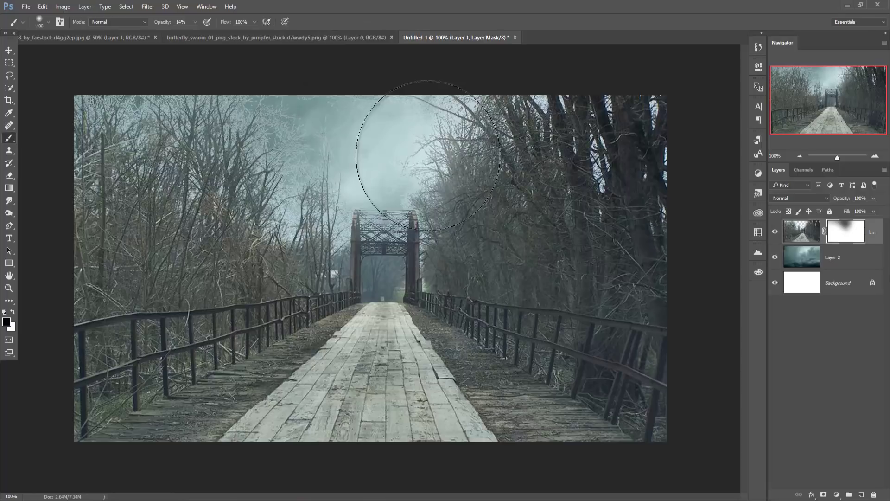
left_click(11, 52)
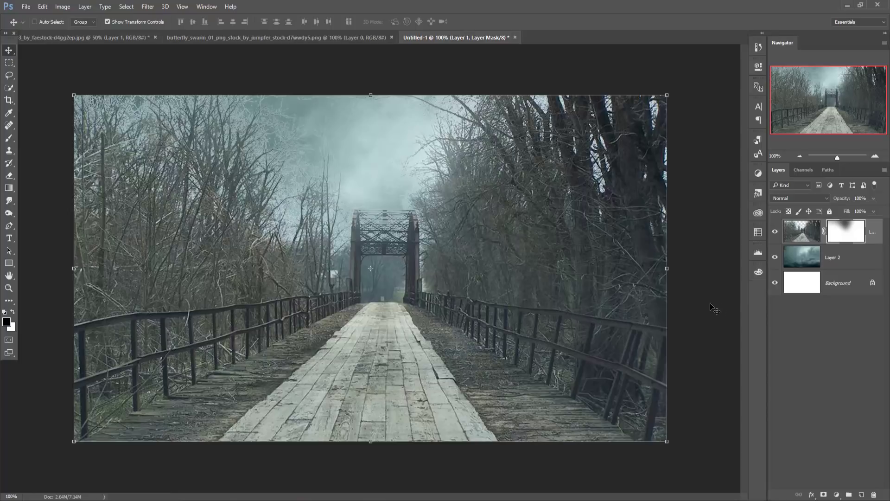
key("ctrl+2")
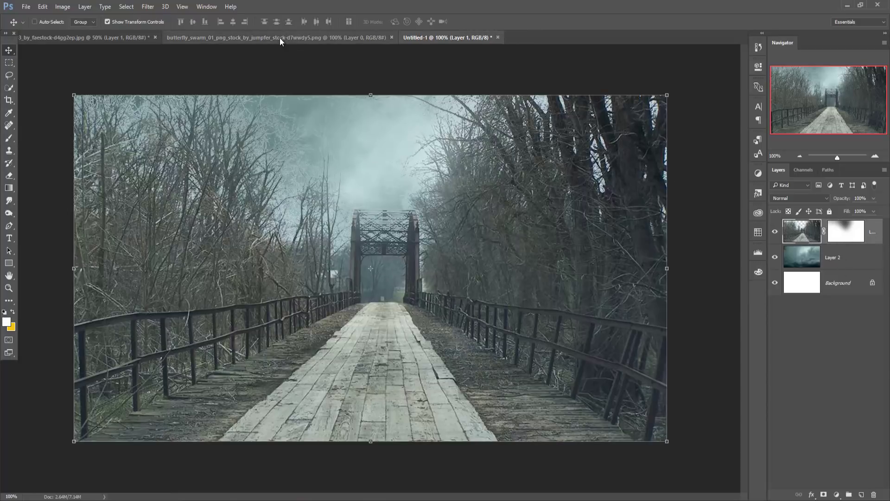
Step: Bring the red-haired woman layer from the faestock document into the bridge composition
left_click(65, 38)
mouse_move(82, 46)
left_mouse_down()
mouse_move(450, 120)
mouse_move(684, 121)
left_mouse_up()
left_click_drag(612, 245, 439, 246)
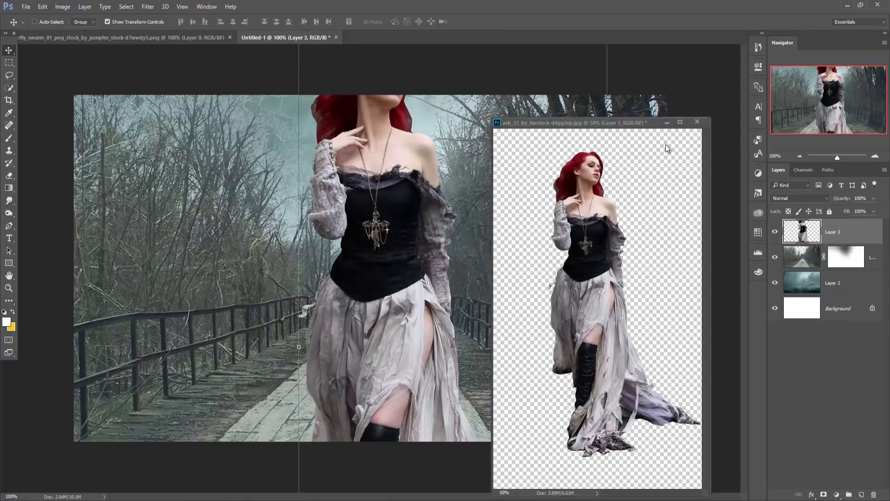
left_click(667, 123)
left_click_drag(380, 176, 373, 269)
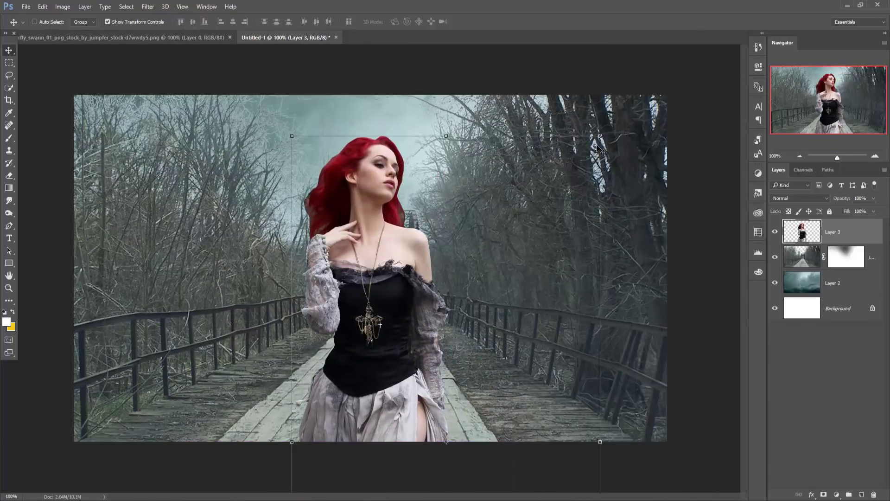
Step: Scale the woman to about 43% and place her on the bridge walkway
left_click_drag(600, 136, 538, 241)
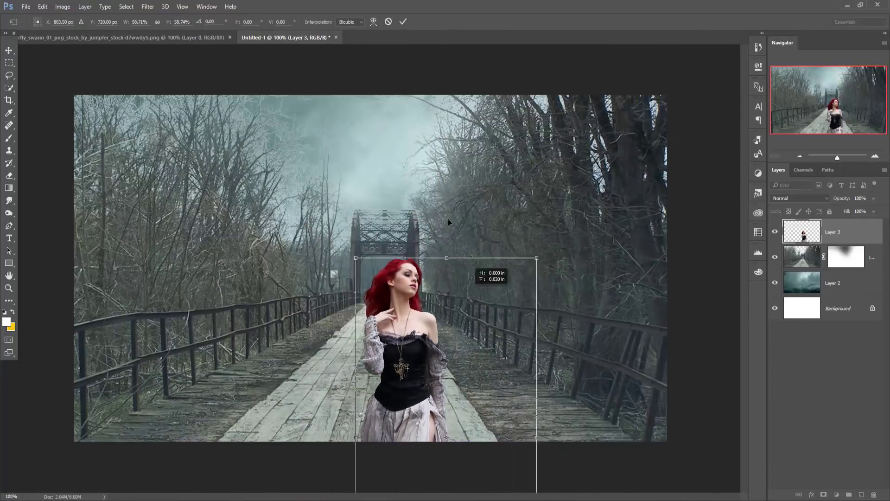
left_click_drag(514, 311, 465, 152)
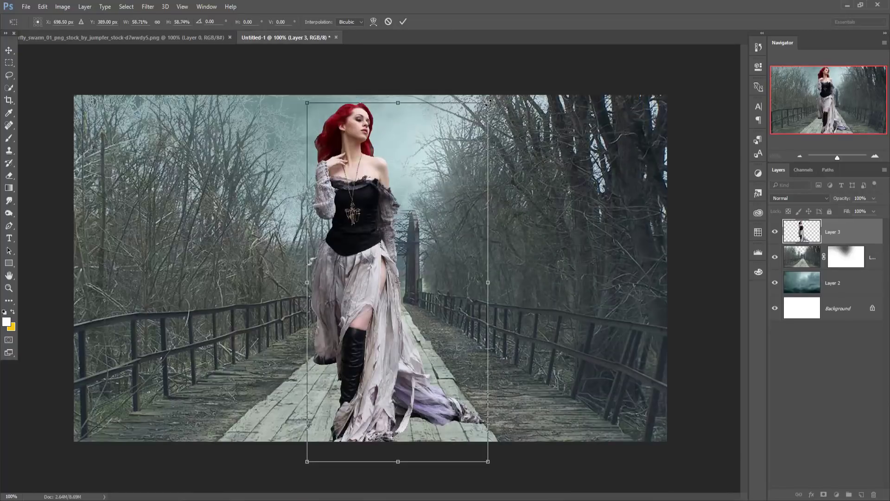
left_click_drag(488, 102, 467, 152)
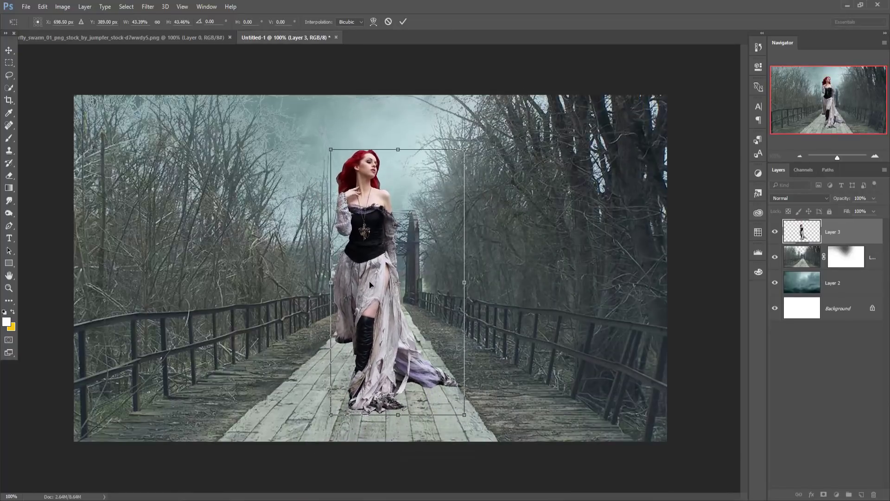
left_click_drag(370, 284, 378, 307)
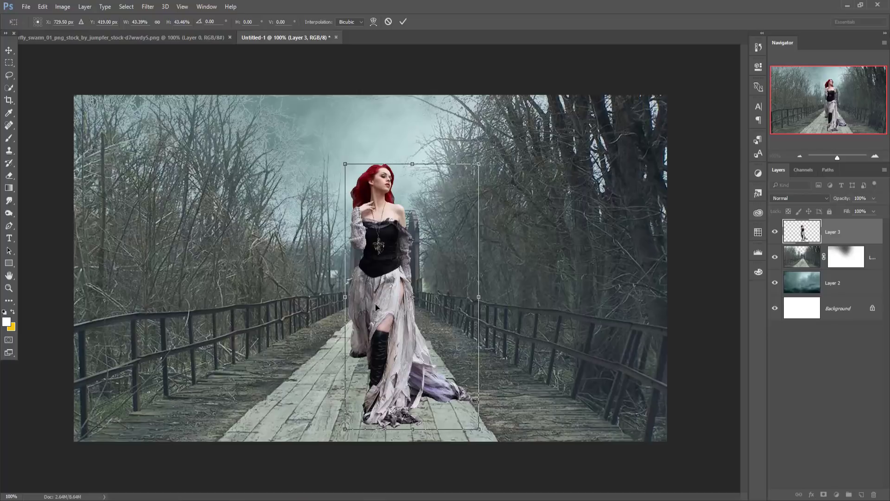
left_click_drag(376, 307, 373, 307)
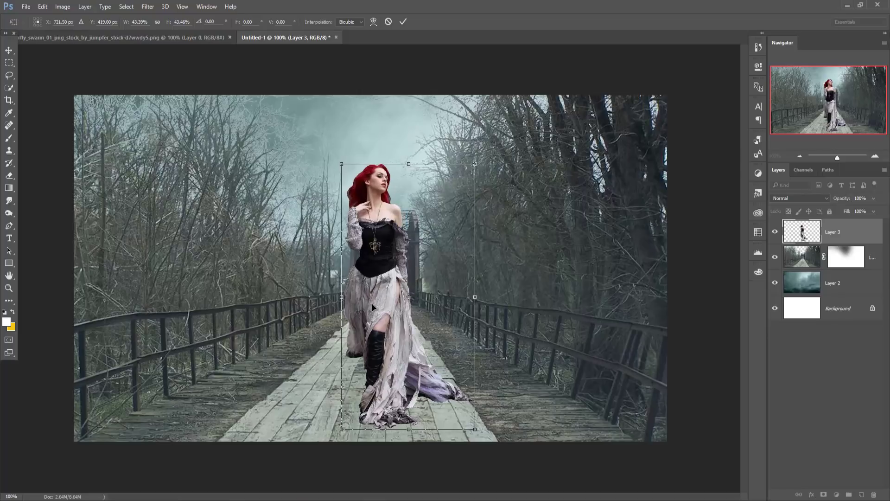
left_click(404, 22)
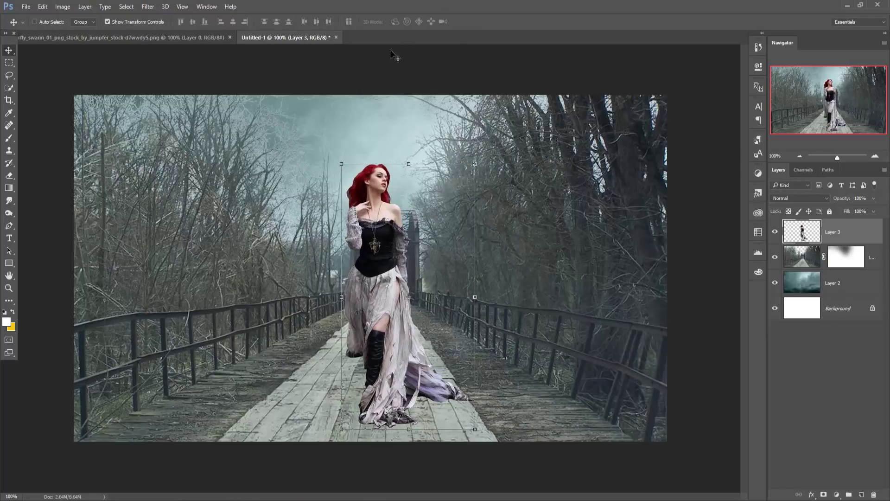
left_click(869, 258)
Step: On a new layer, paint a black shadow beneath the skirt with a 100% opacity, size 200 brush
left_click(861, 495)
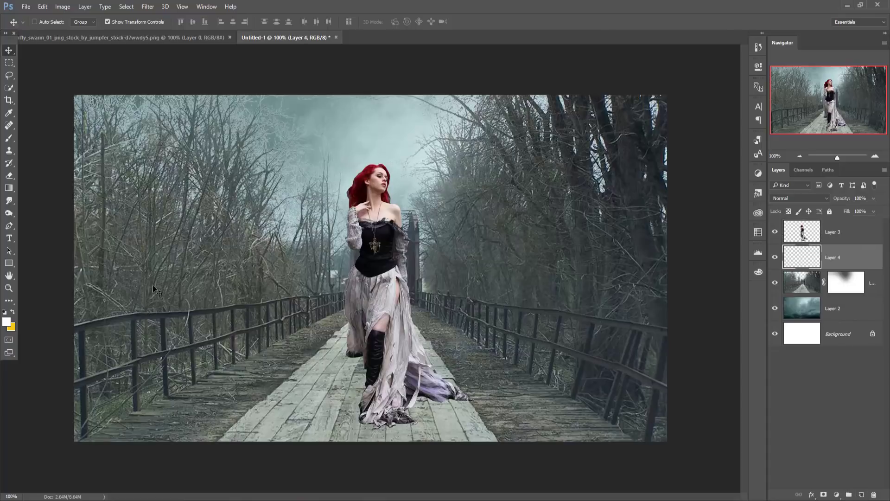
left_click(8, 138)
left_click(196, 22)
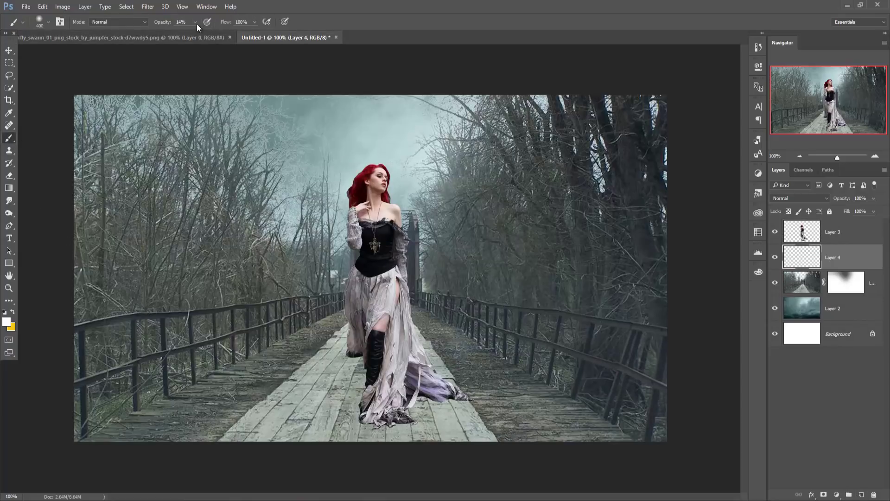
key("0")
left_click(7, 321)
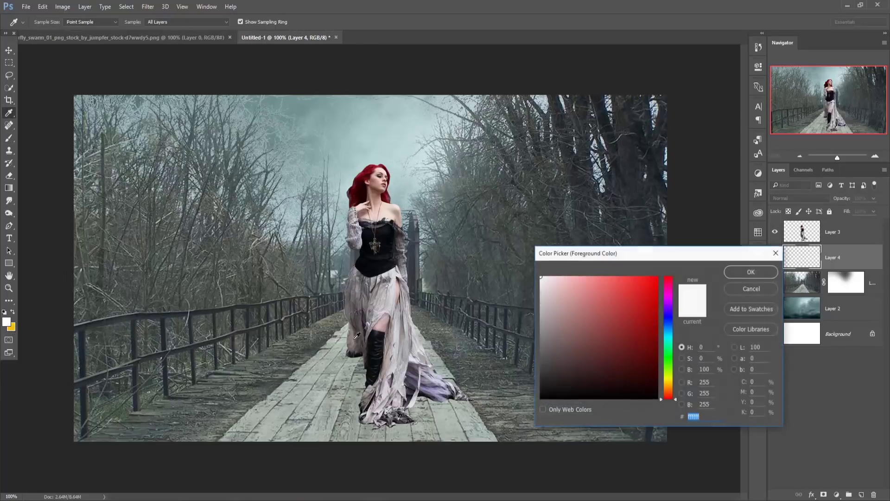
left_click(541, 400)
left_click(760, 274)
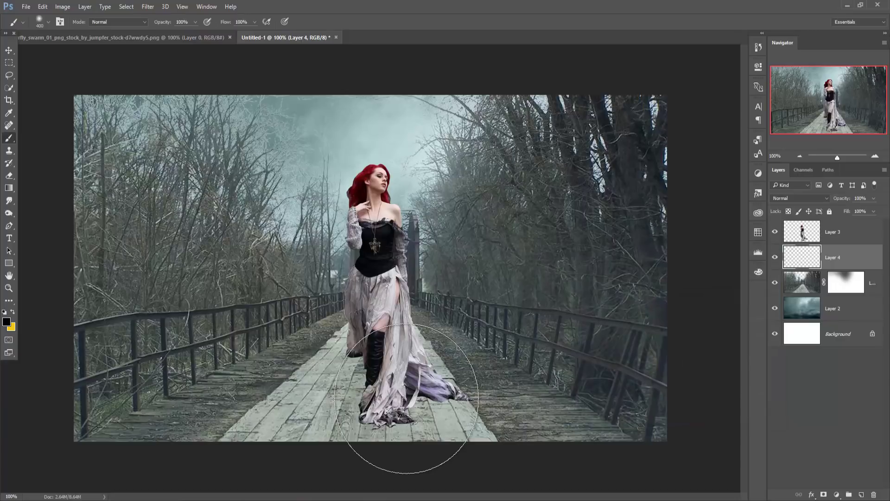
key("bracketleft")
key("bracketleft")
key("bracketleft")
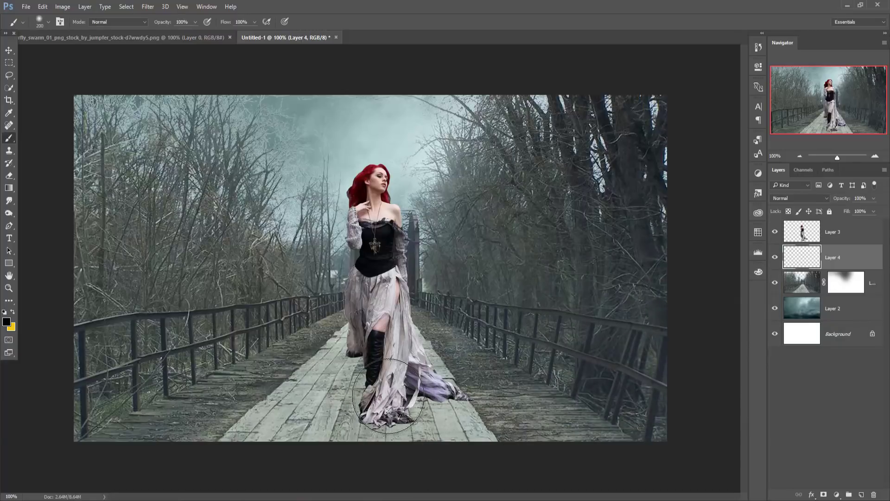
left_click(388, 396)
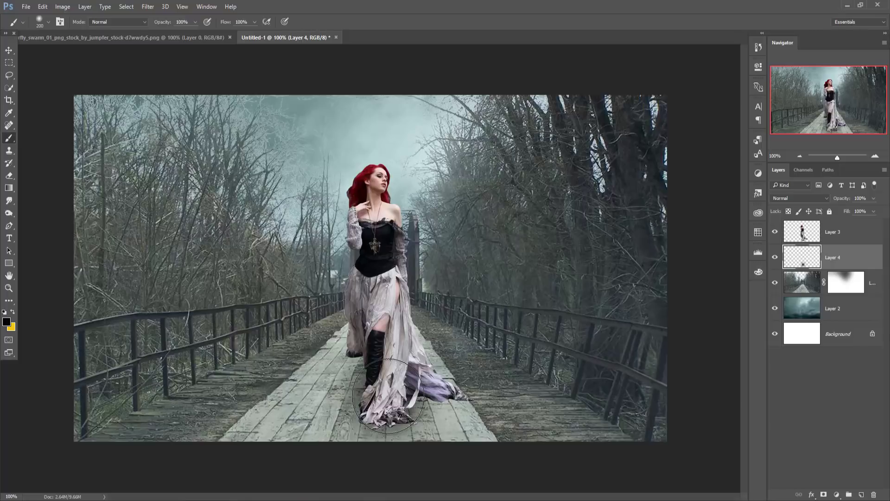
Step: Distort the shadow into a flattened, widened shape on the ground
left_click(9, 50)
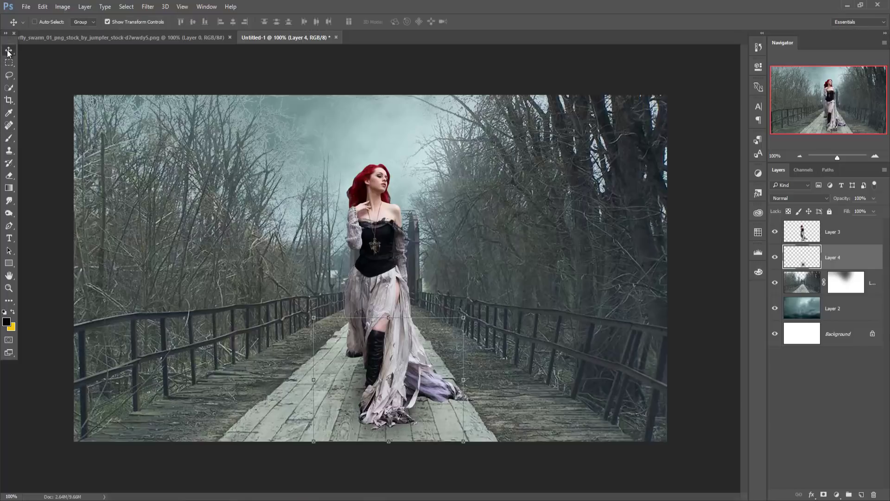
left_click_drag(314, 321, 325, 353)
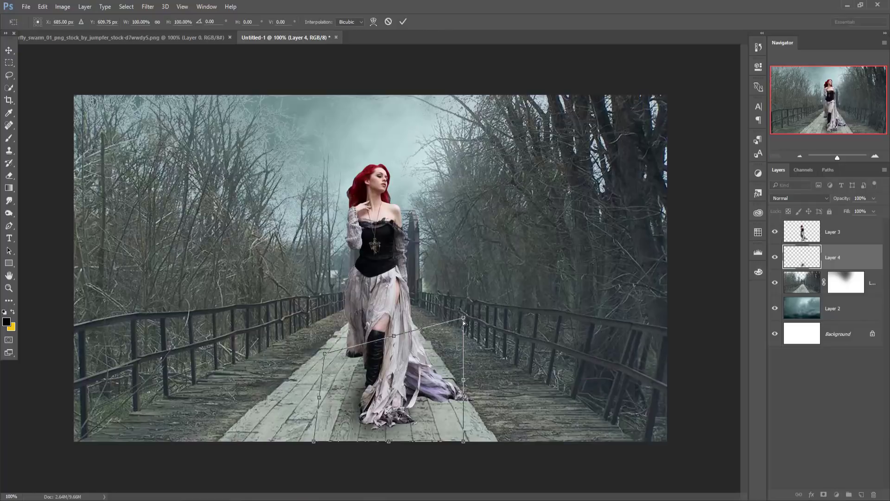
left_click_drag(464, 318, 486, 348)
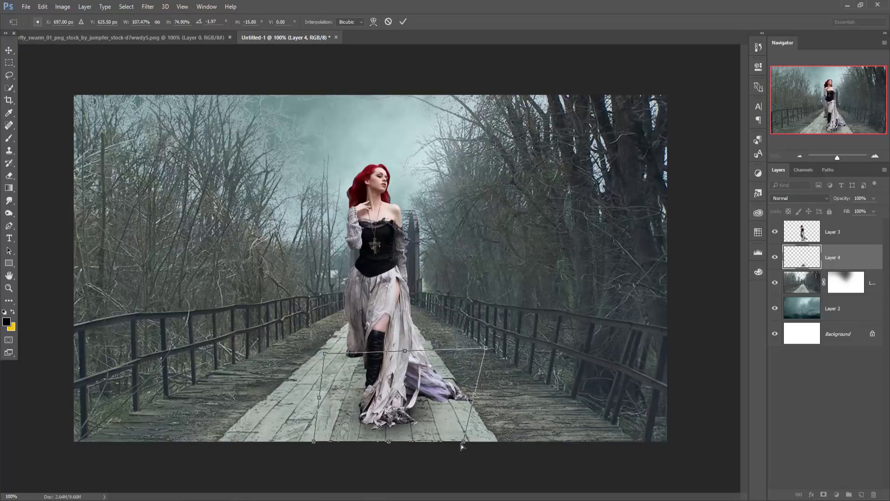
left_click_drag(463, 441, 531, 454)
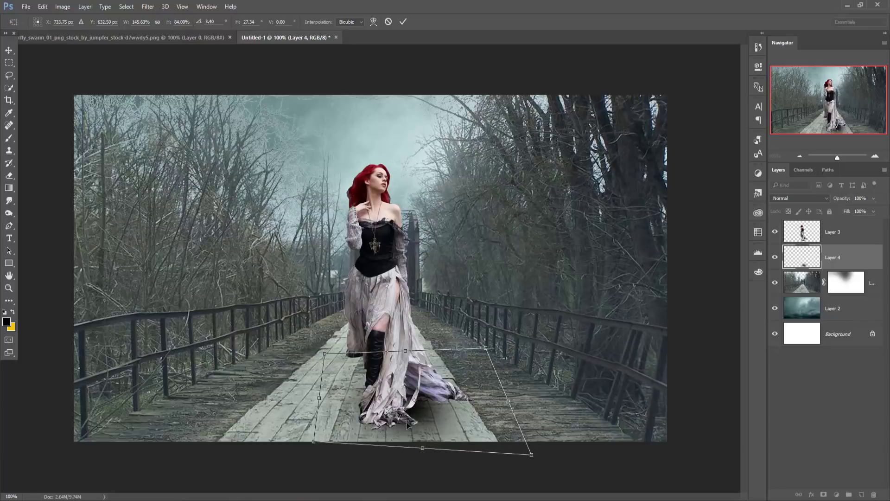
left_click_drag(314, 440, 262, 460)
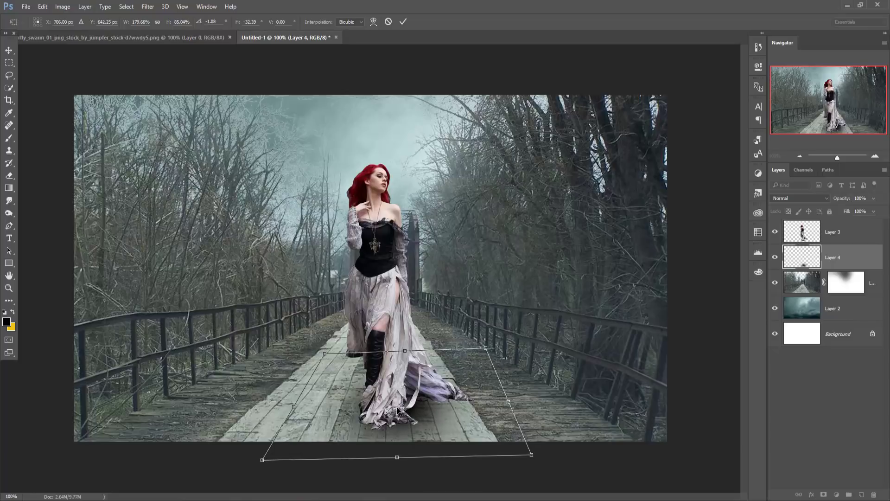
left_click_drag(397, 410, 403, 407)
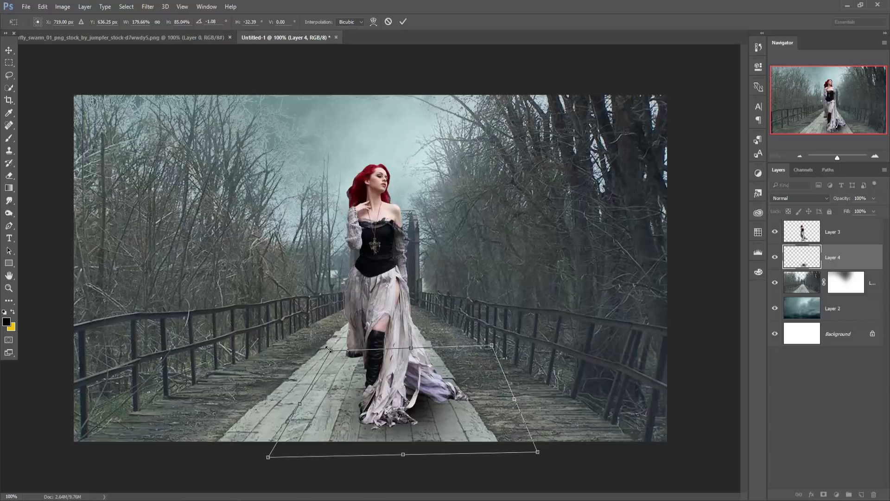
left_click_drag(328, 348, 309, 347)
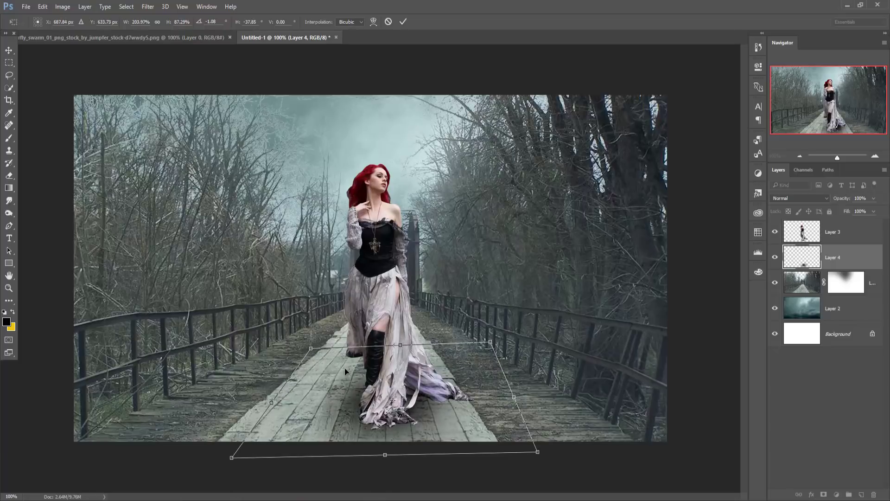
left_click_drag(539, 455, 605, 476)
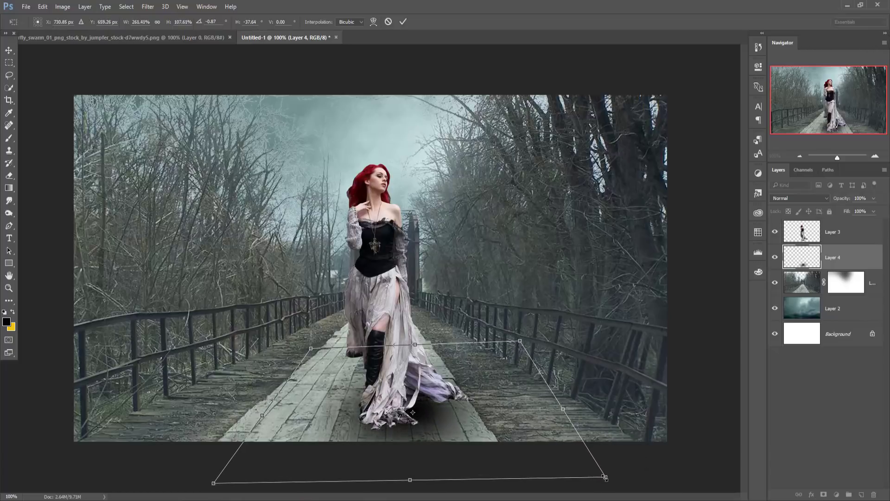
left_click(403, 21)
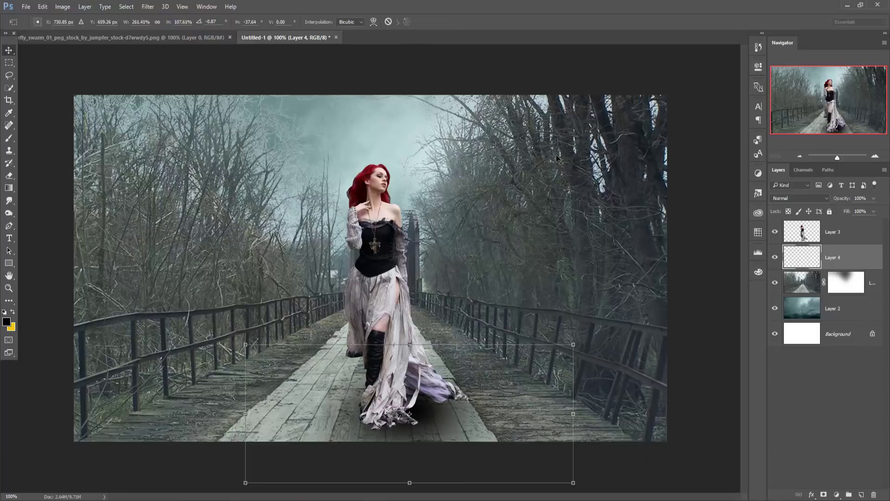
Step: Lower the shadow layer's opacity to 76%
left_click(873, 198)
left_click_drag(874, 211, 862, 211)
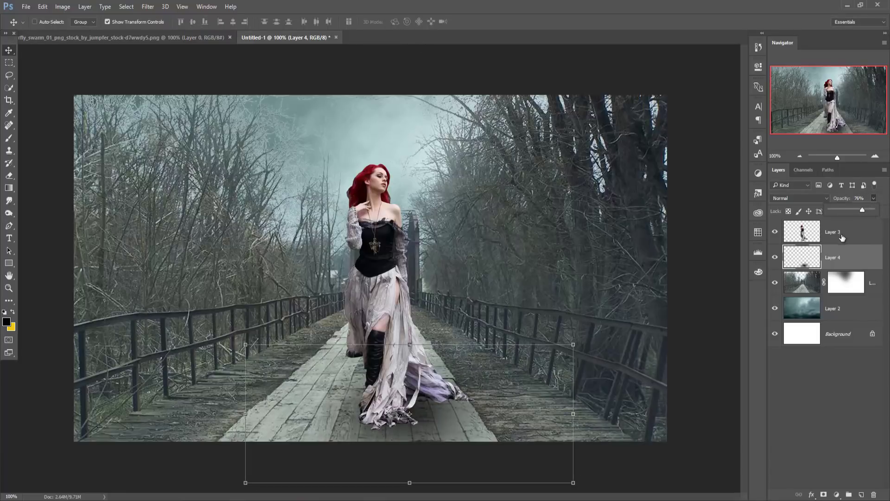
left_click(842, 253)
Step: On a new layer, paint a dark contact shadow under the dress hem with a smaller brush
left_click(861, 496)
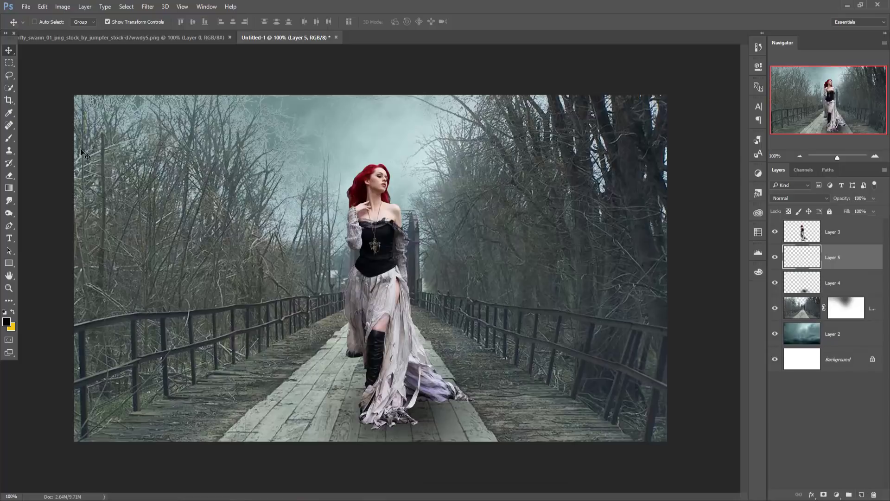
left_click(9, 138)
key("bracketleft")
key("bracketleft")
key("bracketleft")
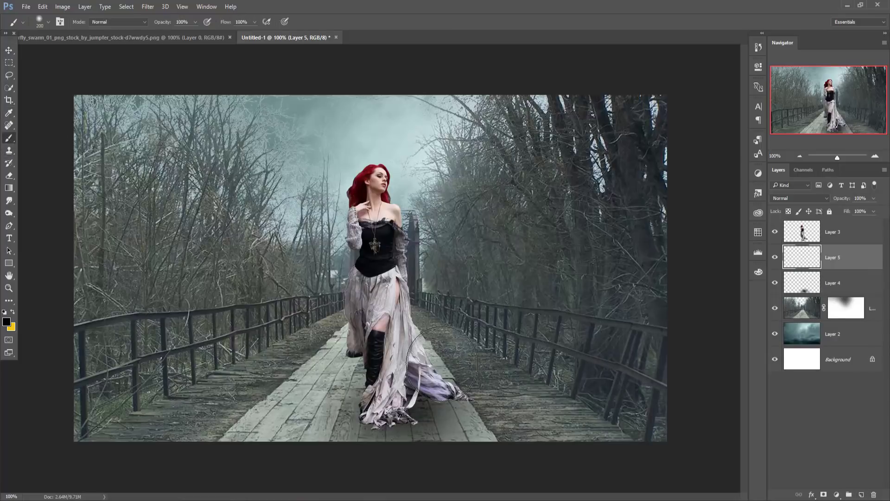
key("bracketleft")
key("bracketleft")
key("bracketleft")
mouse_move(464, 399)
left_mouse_down()
mouse_move(430, 399)
mouse_move(394, 424)
left_mouse_up()
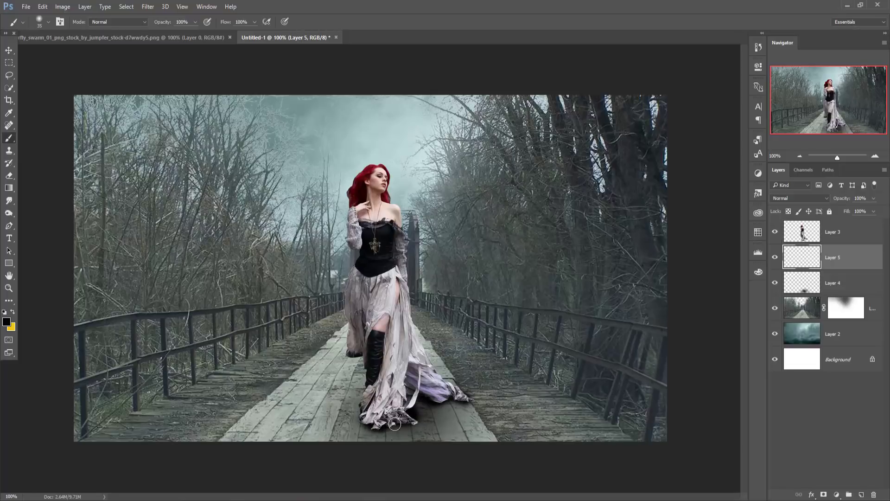
mouse_move(394, 423)
left_mouse_down()
mouse_move(452, 419)
mouse_move(416, 420)
left_mouse_up()
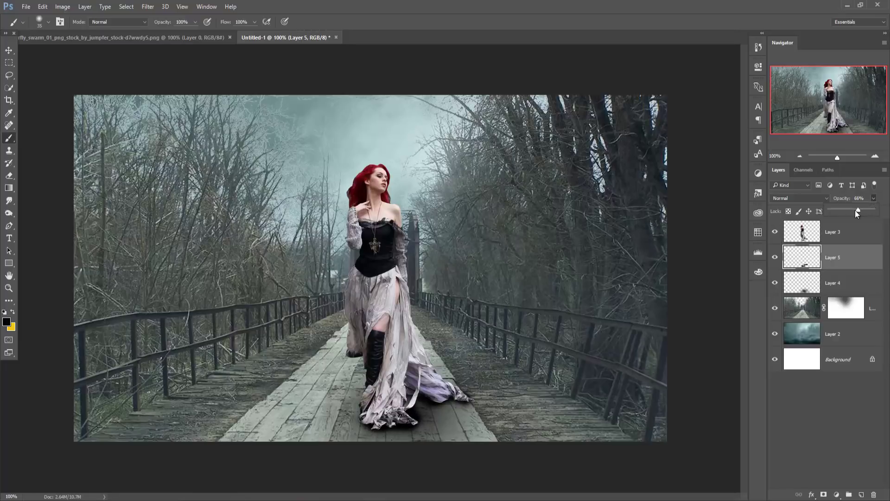
Step: Fade the hem shadow to 41% opacity and select the woman's Layer 3
left_click_drag(856, 209, 853, 210)
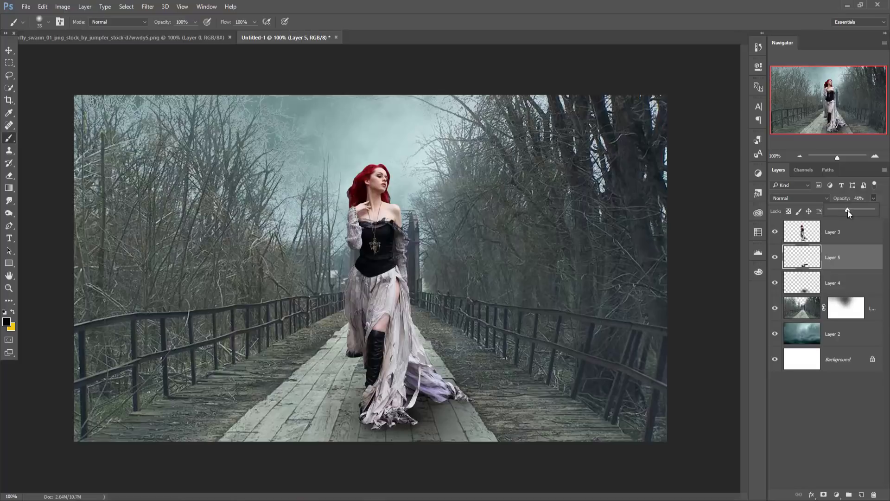
left_click(8, 50)
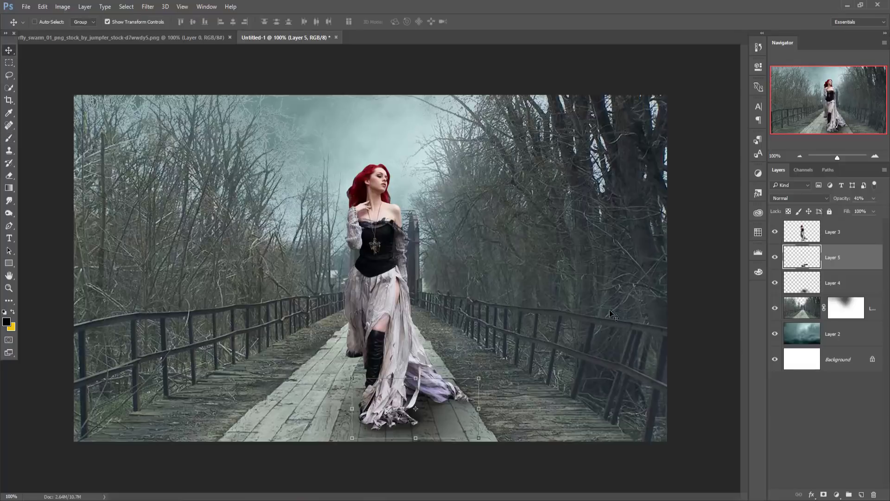
left_click(832, 232)
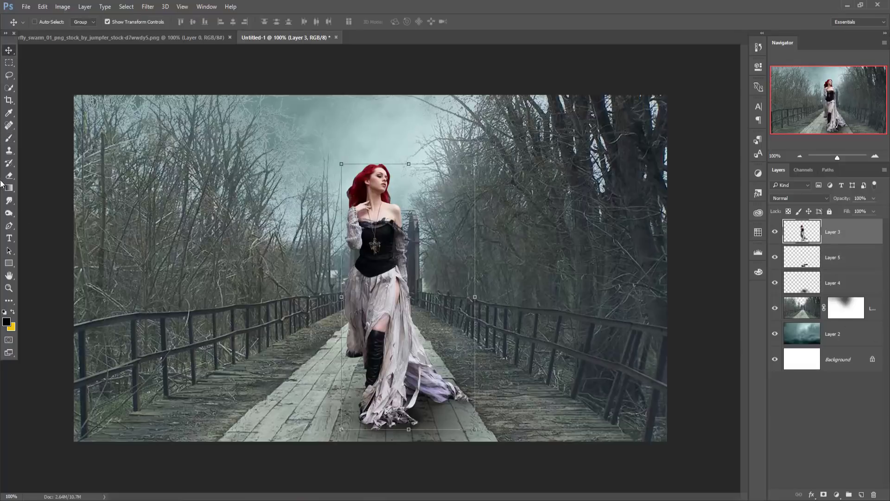
Step: Zoomed in, smudge fine strands out from the top and lower-left edge of the red hair
left_click(9, 200)
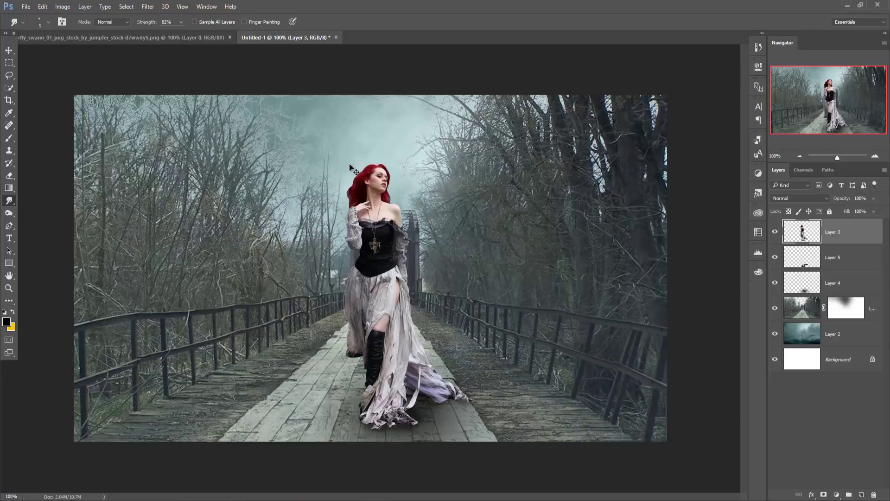
key("ctrl+plus")
key("ctrl+plus")
key("ctrl+plus")
key("ctrl+plus")
key("ctrl+plus")
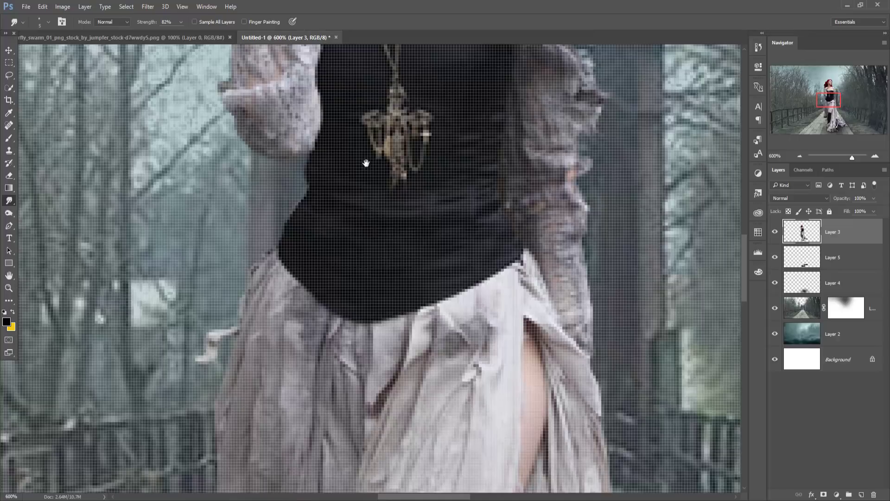
scroll(366, 163, "up", 5)
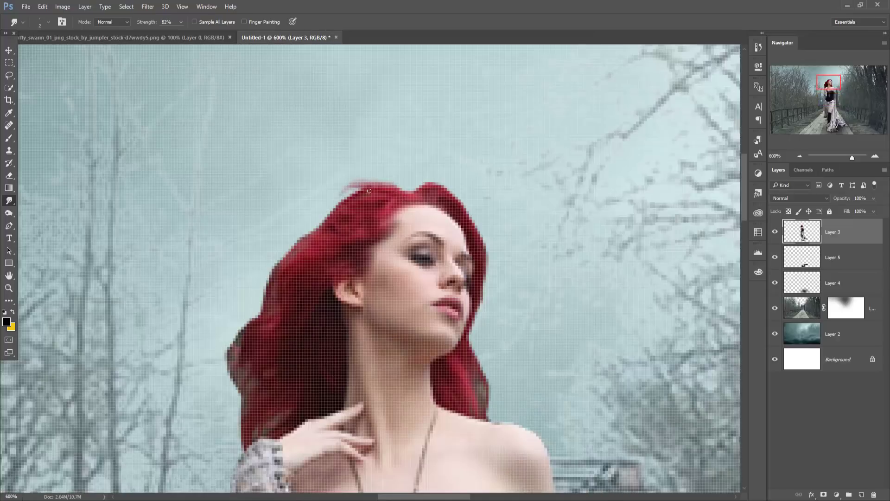
mouse_move(366, 192)
left_mouse_down()
mouse_move(322, 188)
mouse_move(248, 285)
mouse_move(256, 300)
mouse_move(246, 319)
left_mouse_up()
mouse_move(267, 290)
left_mouse_down()
mouse_move(235, 324)
mouse_move(247, 326)
mouse_move(217, 337)
mouse_move(227, 345)
mouse_move(224, 393)
mouse_move(215, 389)
mouse_move(227, 417)
left_mouse_up()
left_click_drag(241, 375, 229, 439)
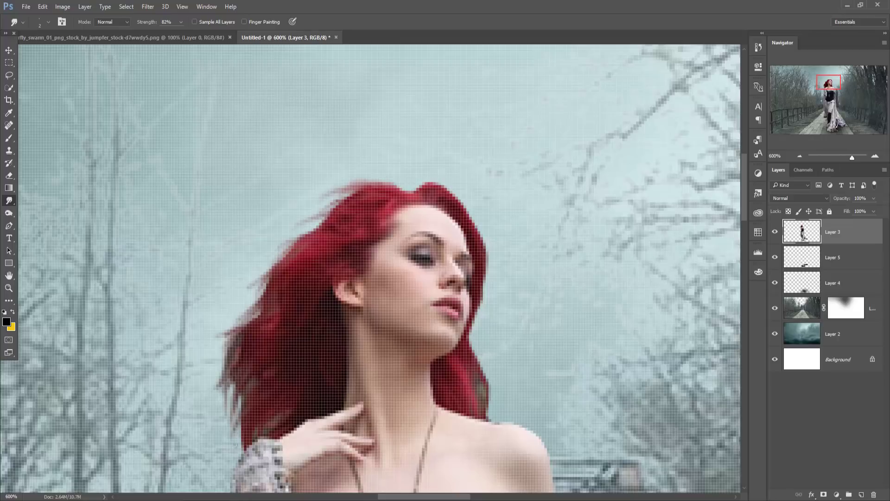
mouse_move(241, 408)
left_mouse_down()
mouse_move(233, 445)
mouse_move(233, 422)
left_mouse_up()
mouse_move(239, 341)
left_mouse_down()
mouse_move(219, 379)
mouse_move(224, 430)
left_mouse_up()
left_click_drag(248, 387, 230, 463)
mouse_move(239, 420)
left_mouse_down()
mouse_move(227, 458)
mouse_move(224, 440)
mouse_move(235, 448)
left_mouse_up()
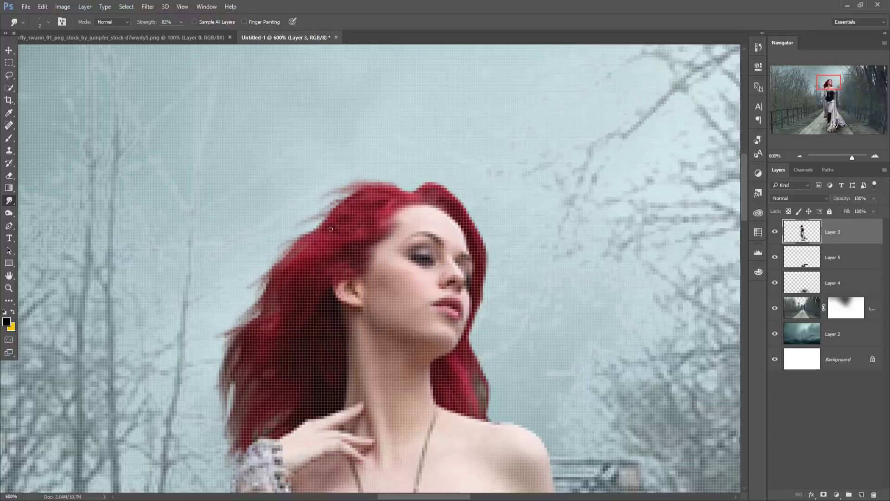
Step: Smudge wisps out of the top and right hair edges, then zoom back out
mouse_move(403, 187)
left_mouse_down()
mouse_move(346, 183)
mouse_move(387, 195)
mouse_move(454, 186)
left_mouse_up()
mouse_move(473, 216)
left_mouse_down()
mouse_move(465, 215)
mouse_move(494, 282)
left_mouse_up()
left_click_drag(485, 245, 489, 313)
left_click_drag(482, 278, 481, 330)
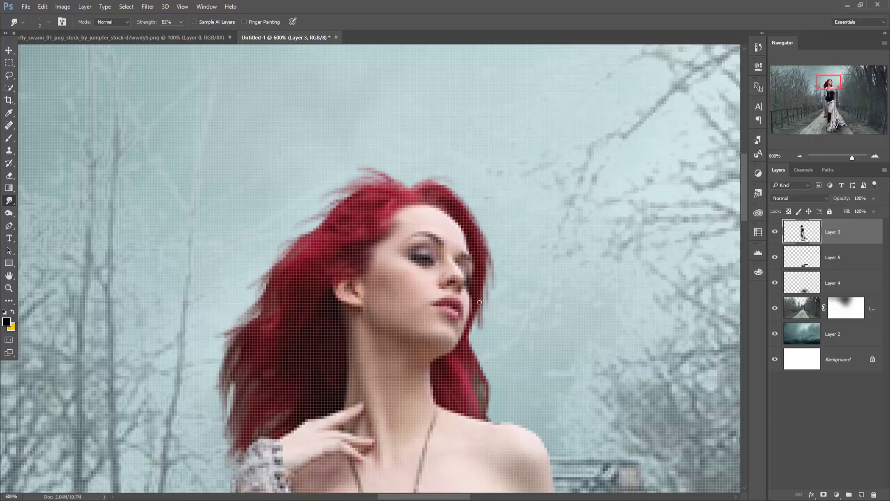
mouse_move(483, 376)
left_mouse_down()
mouse_move(503, 407)
mouse_move(494, 409)
mouse_move(512, 414)
left_mouse_up()
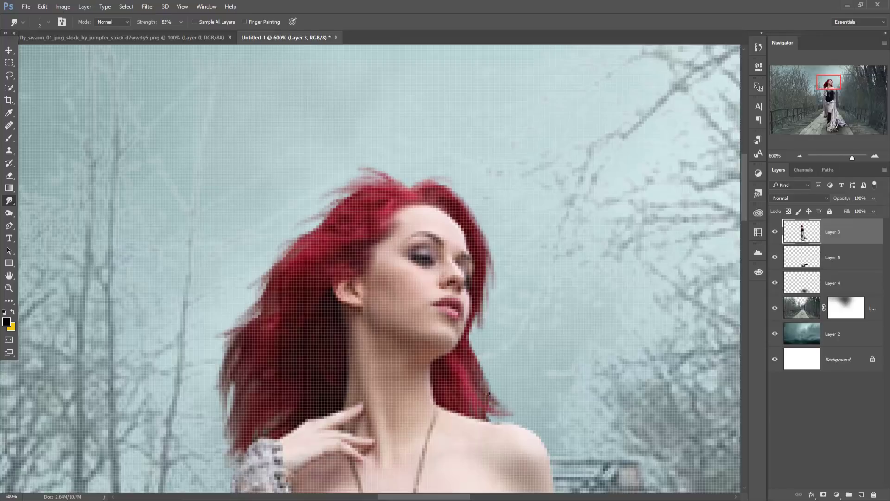
left_click_drag(488, 383, 503, 407)
left_click_drag(467, 351, 505, 406)
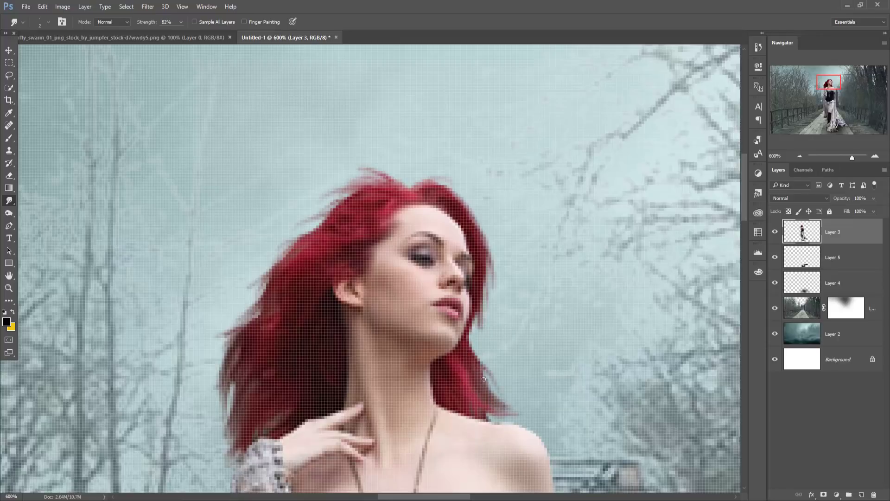
left_click_drag(479, 372, 507, 409)
mouse_move(491, 268)
left_mouse_down()
mouse_move(488, 305)
mouse_move(465, 356)
left_mouse_up()
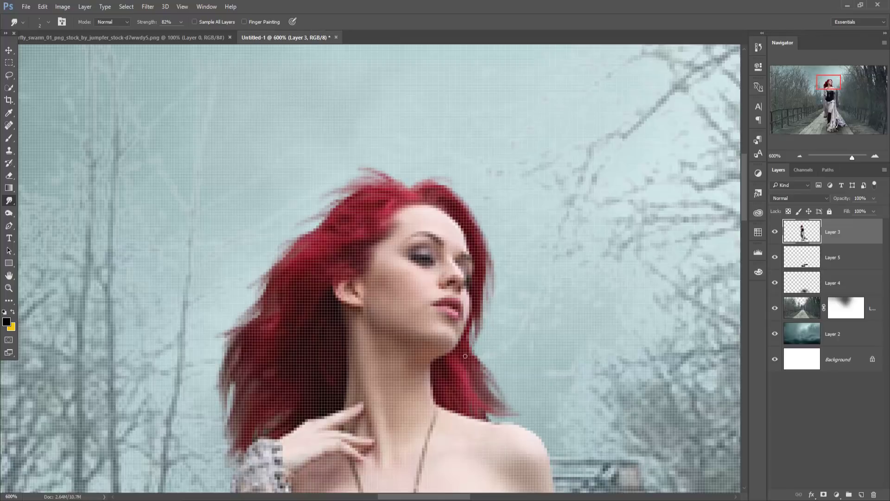
left_click_drag(480, 398, 524, 412)
left_click(9, 50)
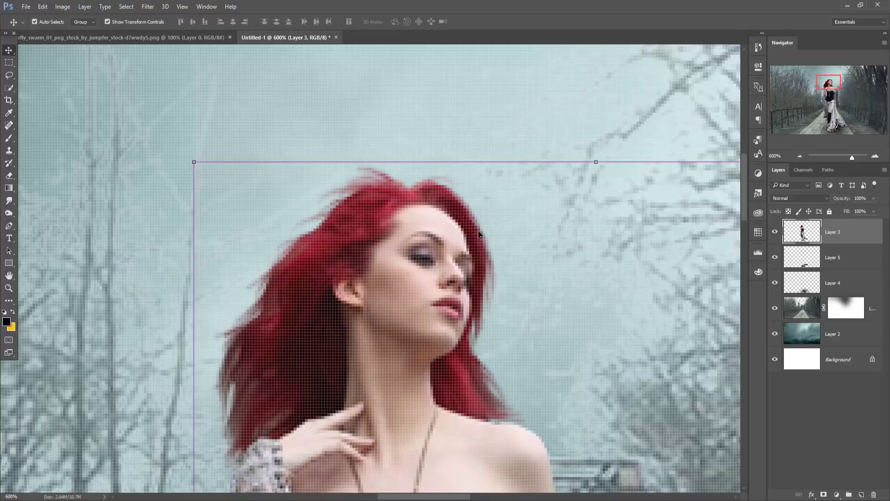
key("ctrl+minus")
key("ctrl+minus")
key("ctrl+minus")
key("ctrl+minus")
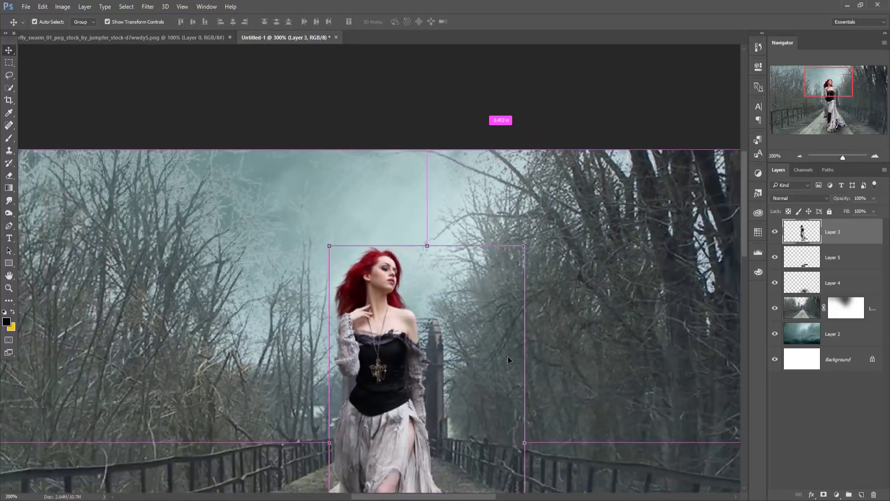
key("ctrl+minus")
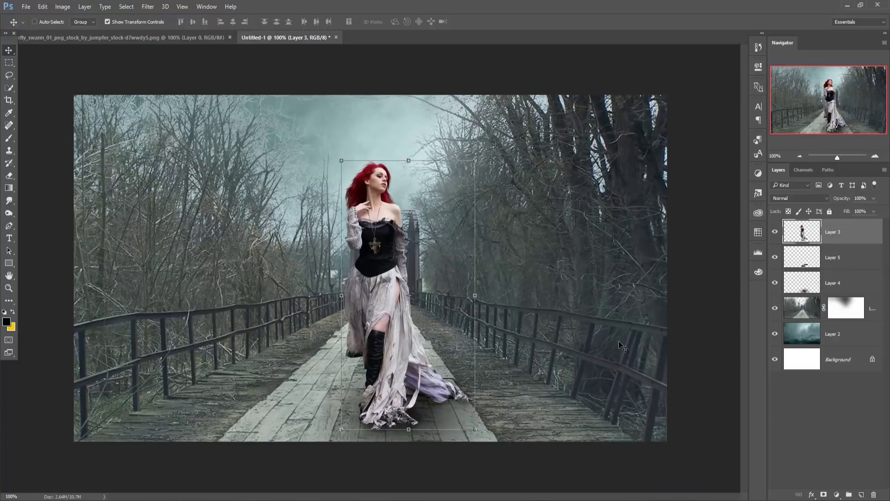
Step: Add a new layer filled with 50% gray, clipped to the woman and set to Overlay
left_click(862, 495)
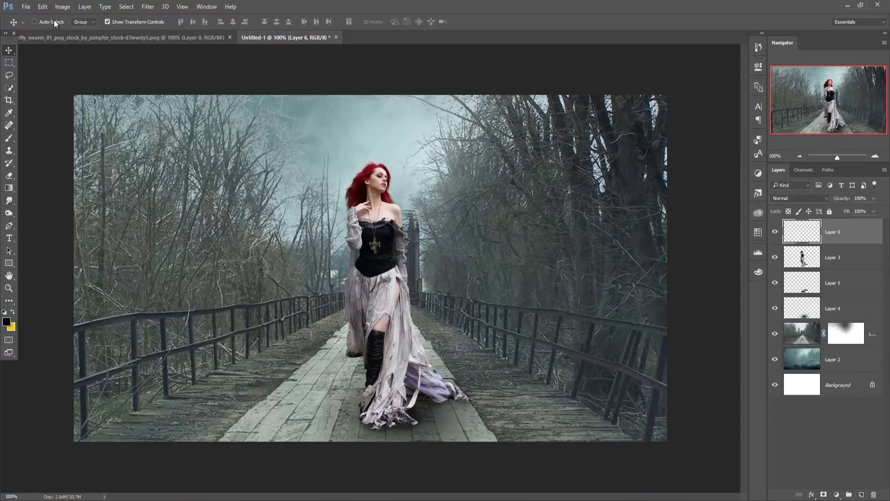
left_click(42, 7)
left_click(49, 144)
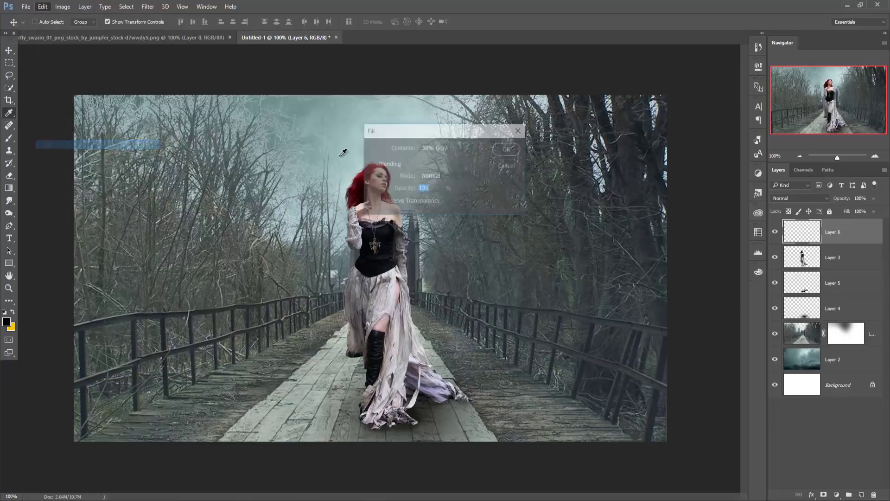
left_click(508, 149)
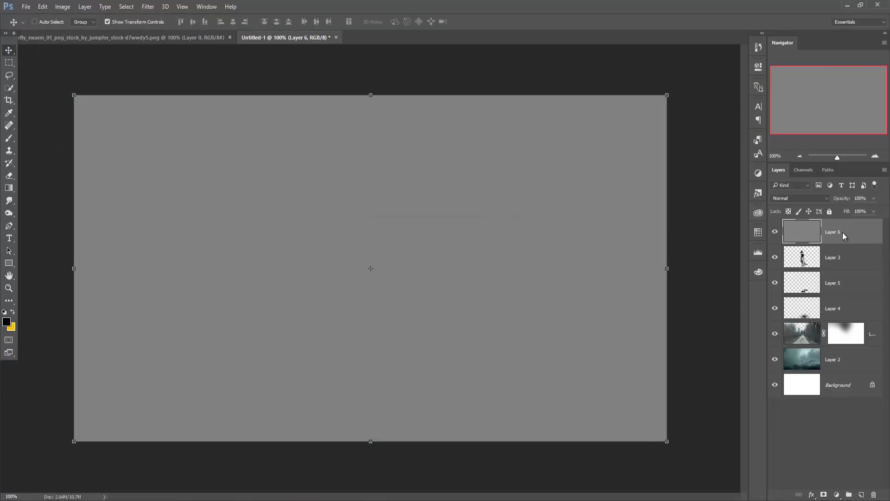
right_click(842, 232)
left_click(773, 238)
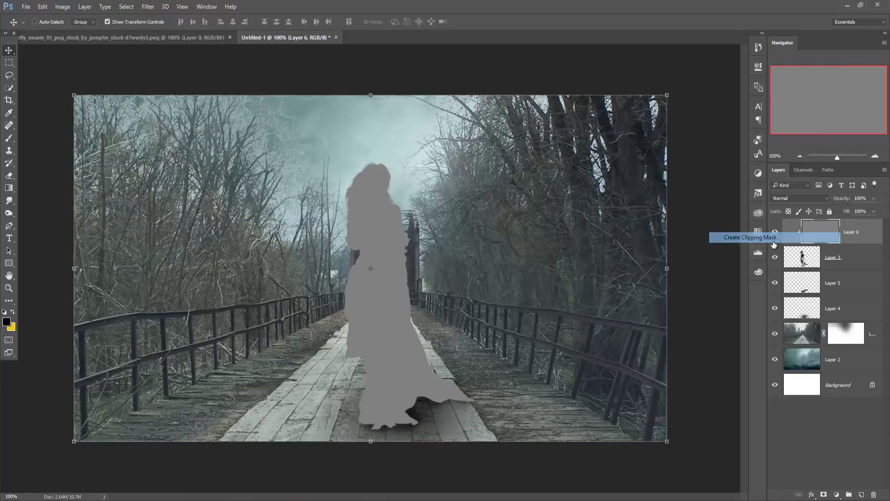
left_click(799, 198)
left_click(788, 294)
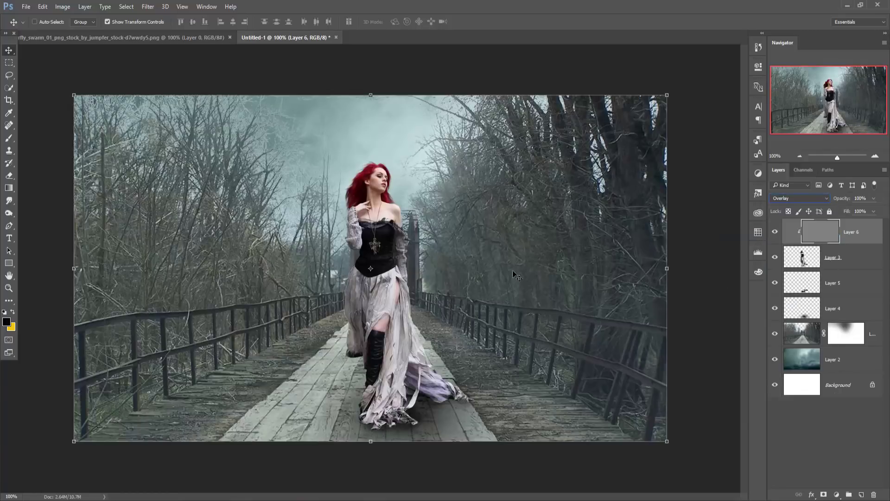
Step: Burn shading across the lower dress and train
left_click(9, 216)
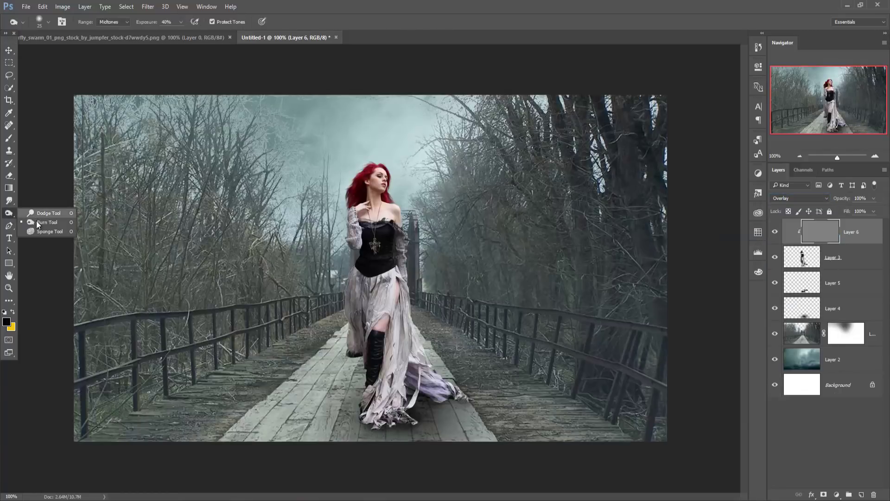
left_click(40, 223)
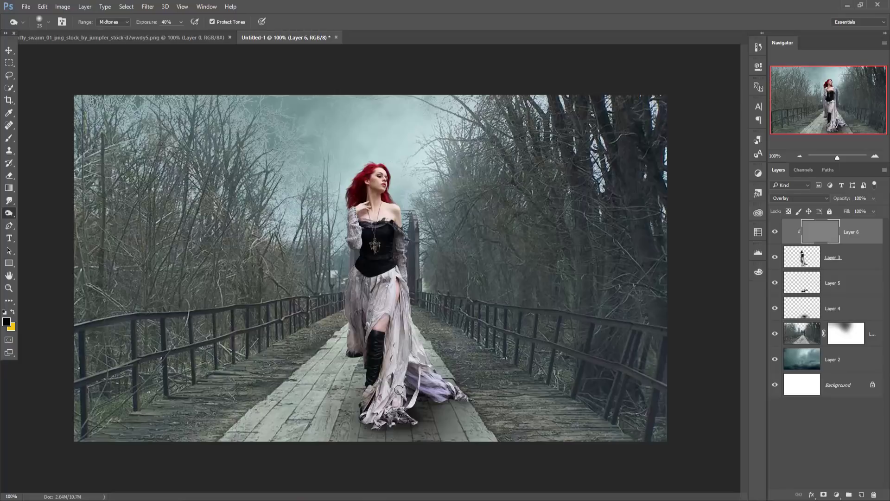
key("bracketright")
key("bracketright")
key("bracketright")
mouse_move(380, 408)
left_mouse_down()
mouse_move(427, 392)
mouse_move(410, 422)
mouse_move(377, 402)
mouse_move(468, 408)
left_mouse_up()
key("bracketleft")
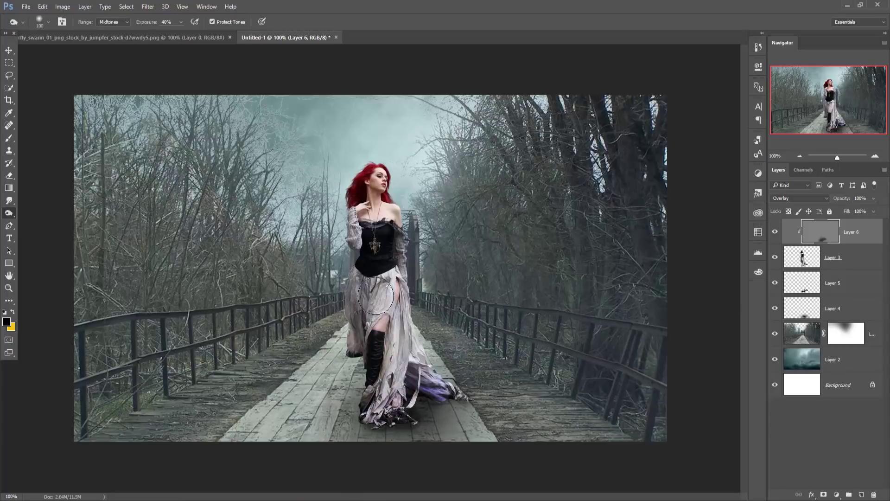
Step: Dodge highlights onto both sides of the dress, the left sleeve and the top of the hair
right_click(15, 214)
left_click(37, 221)
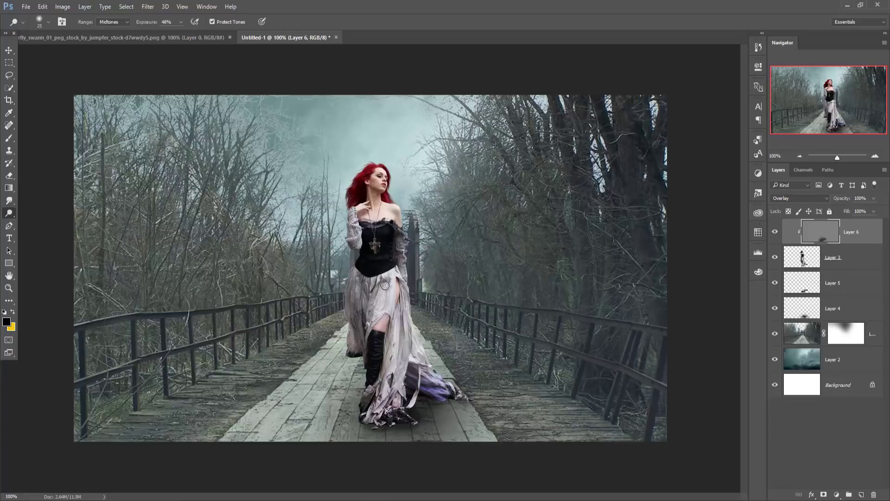
mouse_move(385, 285)
left_mouse_down()
mouse_move(366, 320)
mouse_move(354, 283)
mouse_move(363, 338)
left_mouse_up()
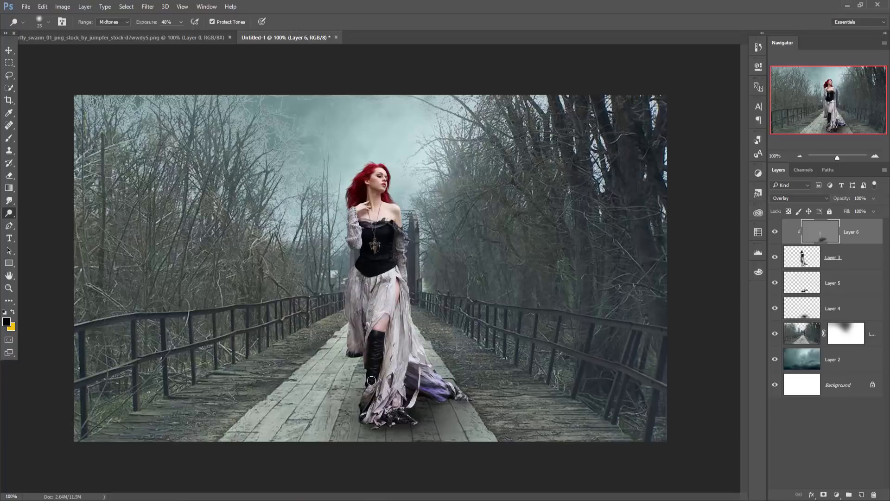
left_click_drag(401, 258, 410, 350)
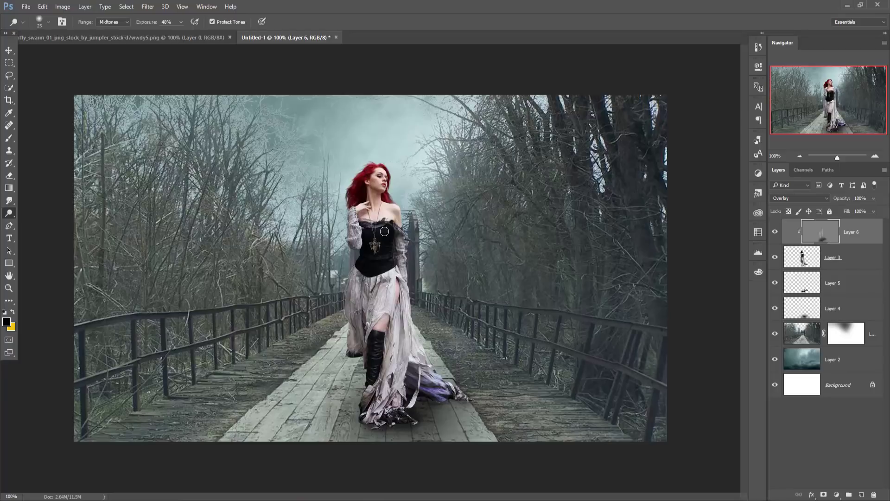
mouse_move(353, 248)
left_mouse_down()
mouse_move(356, 229)
mouse_move(360, 242)
left_mouse_up()
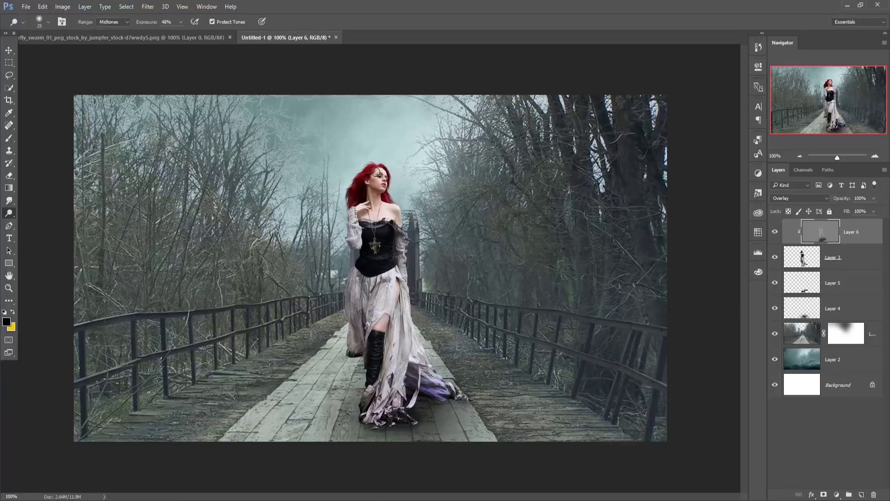
left_click_drag(375, 172, 347, 189)
mouse_move(403, 261)
left_mouse_down()
mouse_move(406, 332)
mouse_move(436, 382)
left_mouse_up()
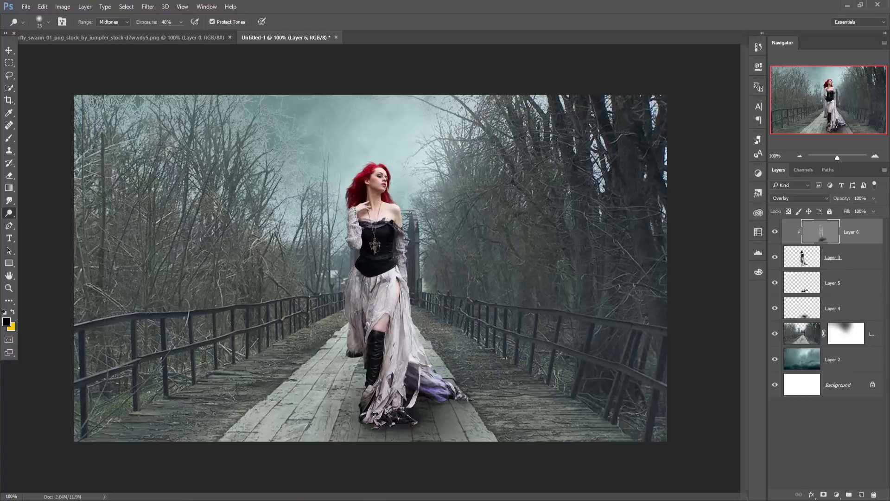
Step: Duplicate Layer 6 and merge the copy back down into Layer 6
left_click(9, 50)
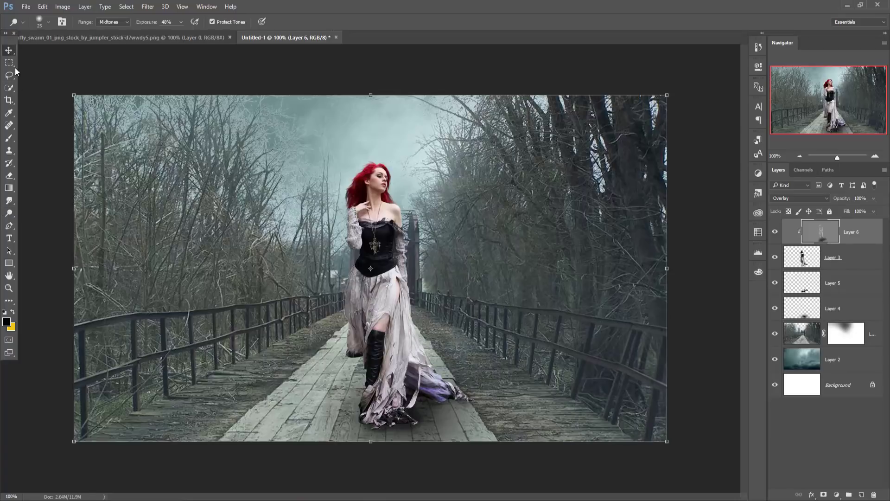
left_click(848, 257)
left_click(856, 238)
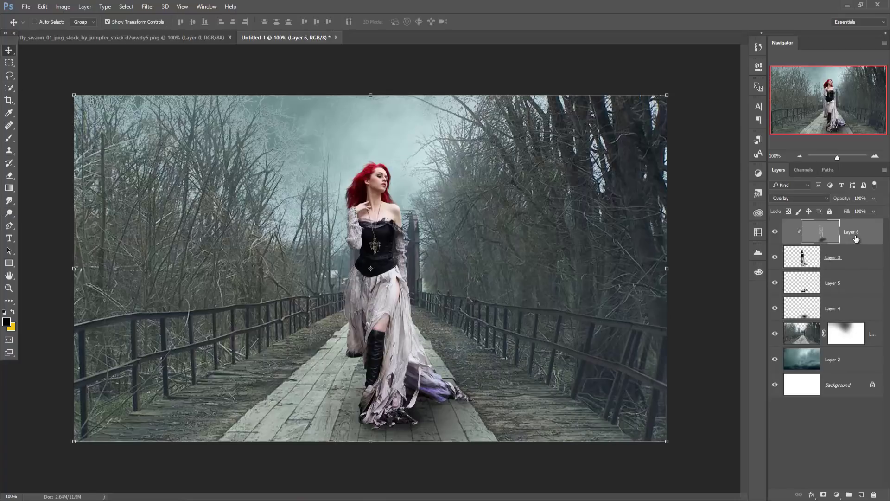
right_click(858, 233)
left_click(761, 110)
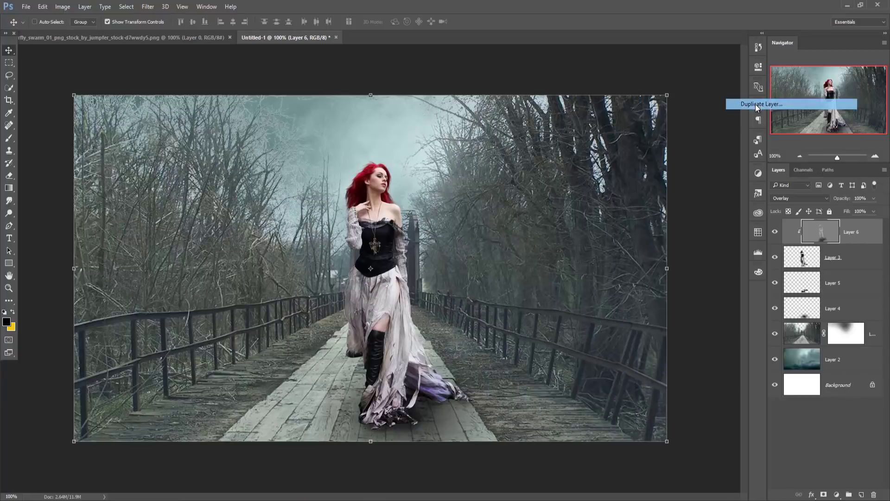
left_click(527, 158)
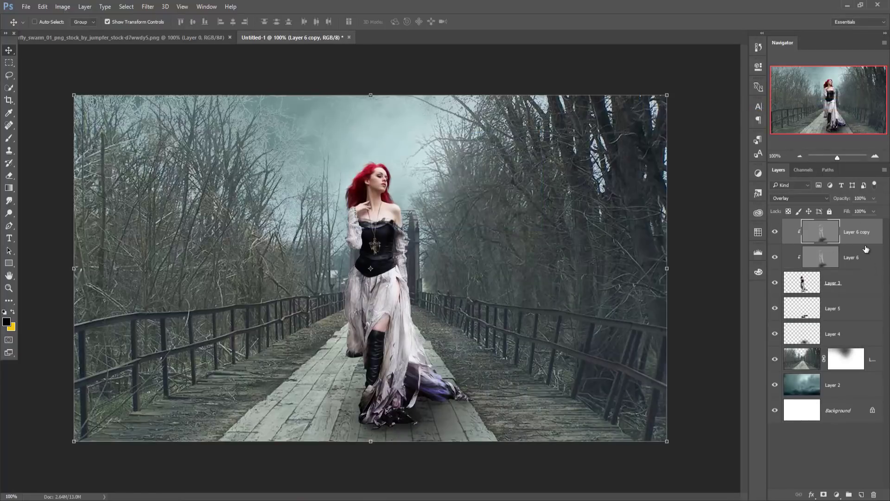
key("ctrl+e")
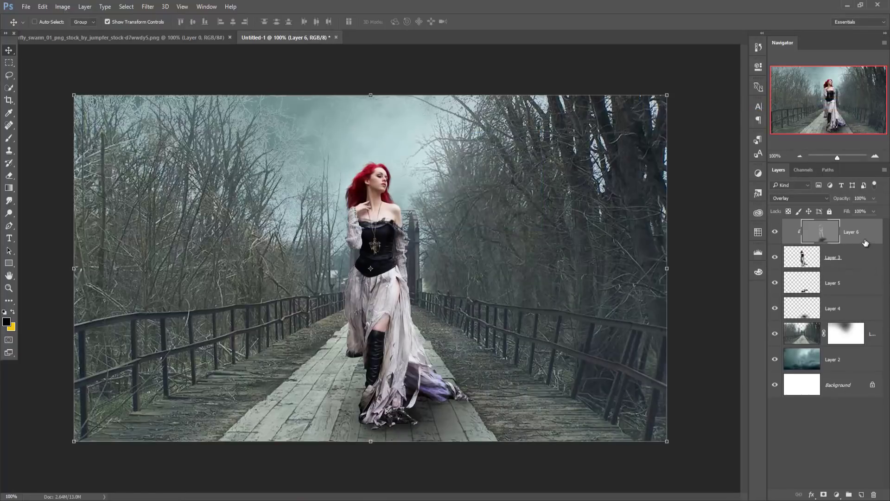
left_click(860, 253, "ctrl")
right_click(866, 237)
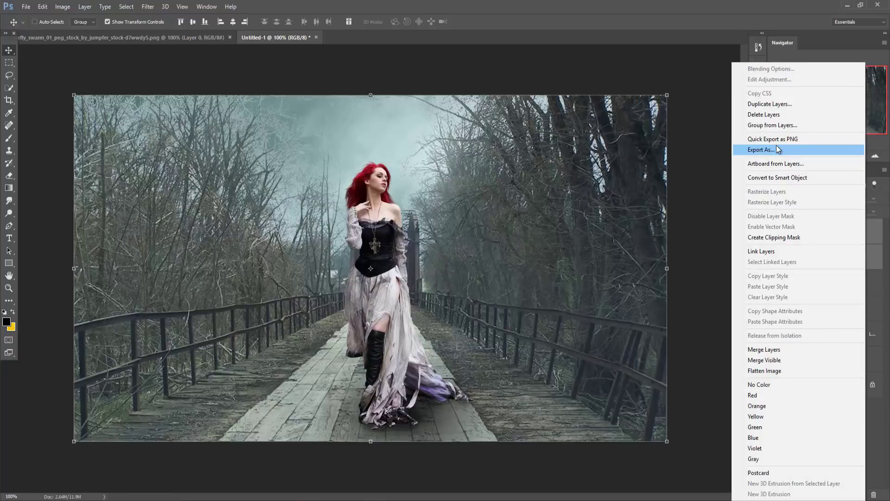
left_click(833, 258)
Step: Flip Layer 6 vertically and position it beneath the dress as a reflection
left_click(43, 7)
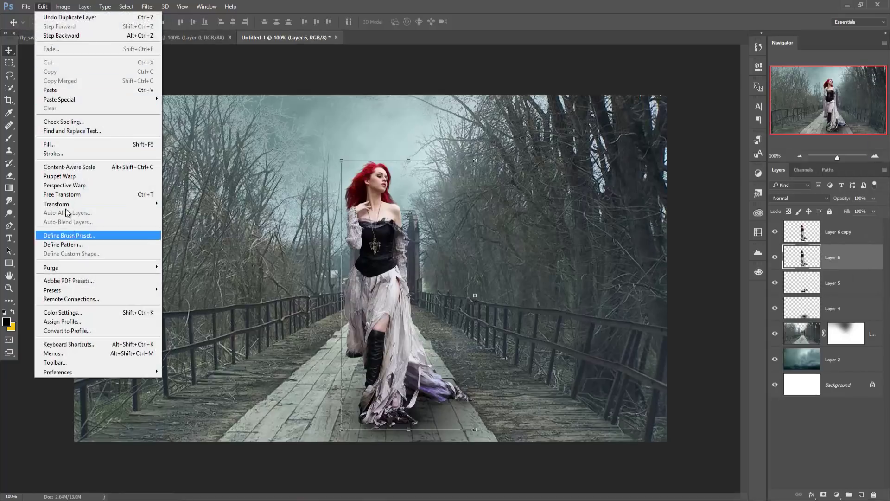
mouse_move(57, 203)
left_click(210, 317)
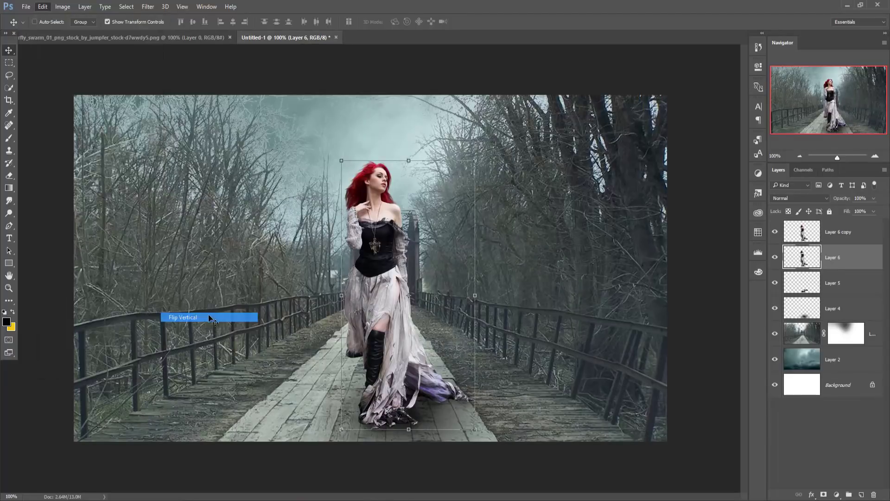
key("Return")
mouse_move(210, 317)
left_mouse_down()
mouse_move(371, 462)
mouse_move(417, 249)
mouse_move(404, 440)
left_mouse_up()
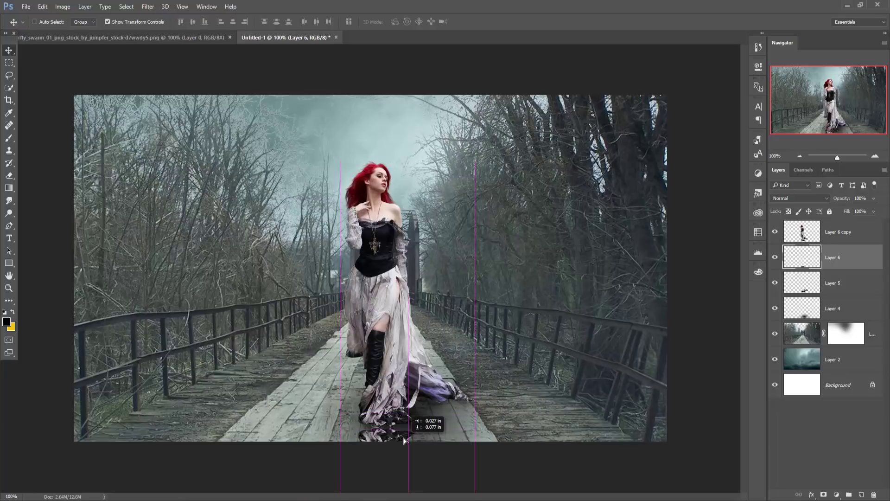
left_click_drag(404, 440, 407, 435)
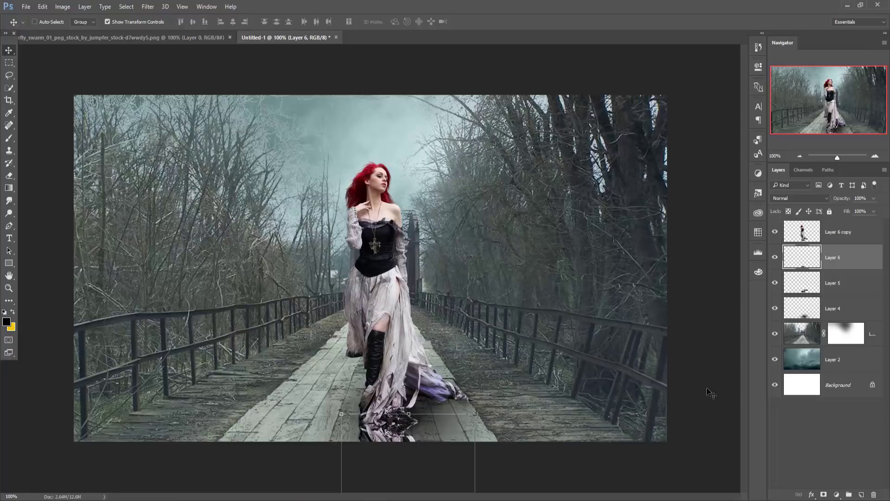
Step: Give Layer 6 a black Color Overlay and Gaussian Blur, and lower its opacity to 42%
left_click(811, 495)
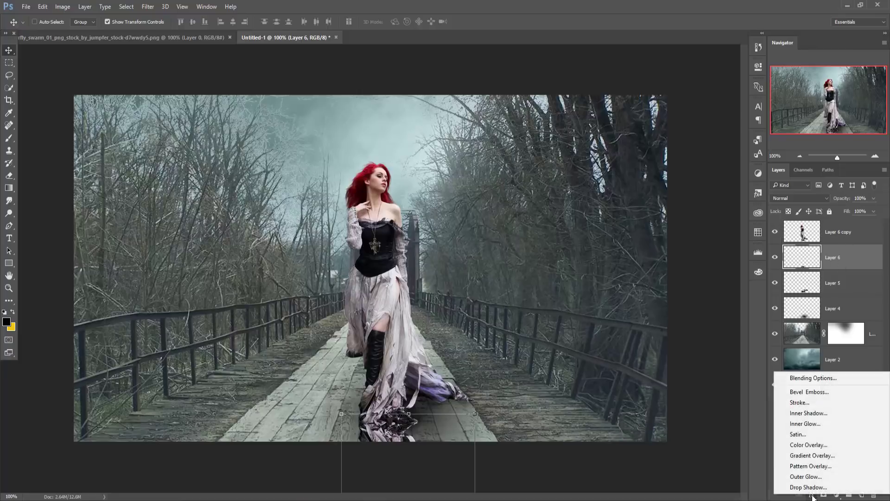
left_click(813, 448)
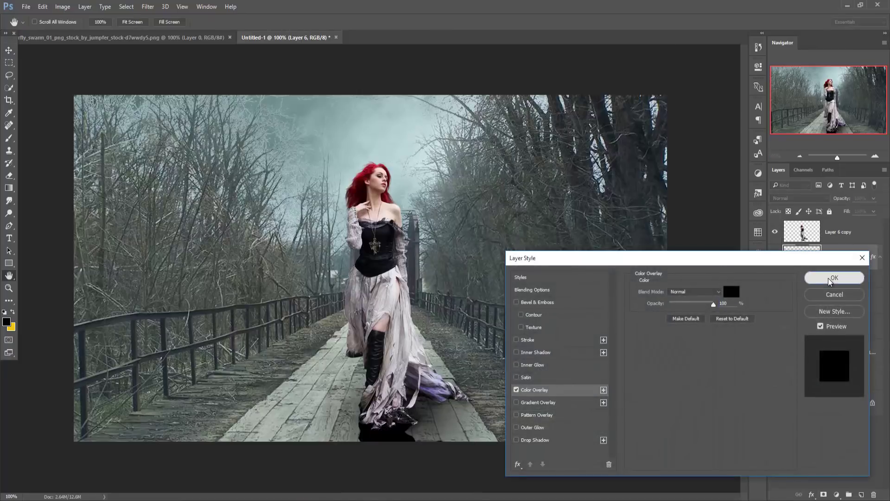
left_click(834, 277)
left_click(146, 7)
mouse_move(201, 113)
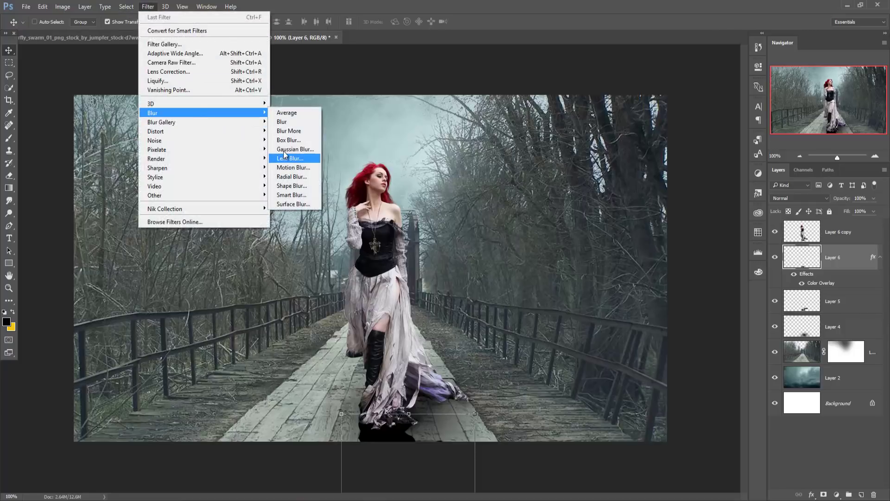
left_click(295, 149)
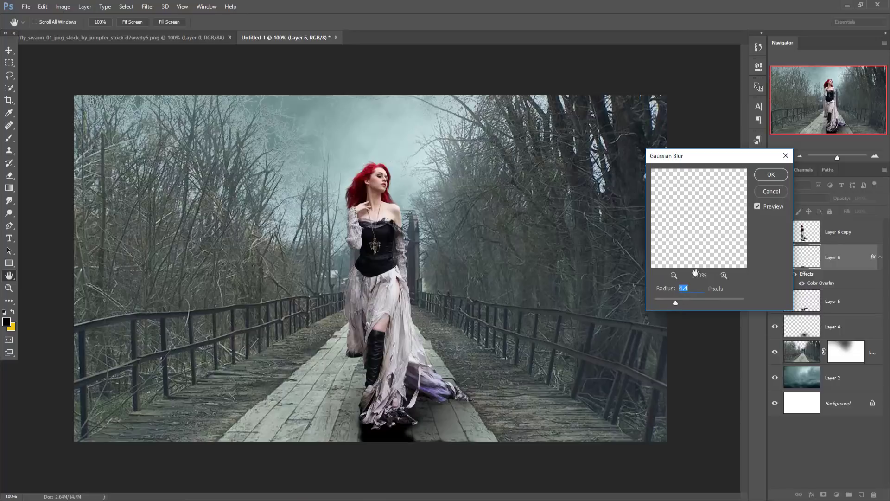
left_click(762, 174)
mouse_move(875, 200)
left_mouse_down()
mouse_move(871, 210)
mouse_move(845, 210)
left_mouse_up()
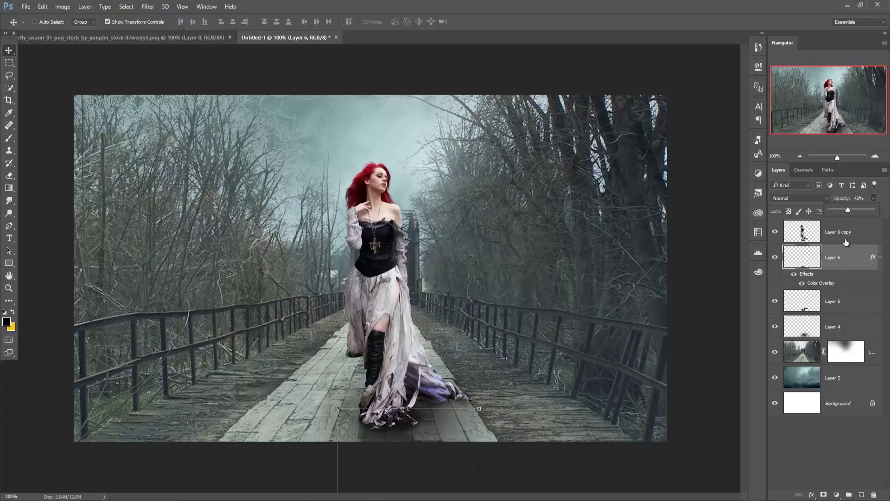
left_click(846, 241)
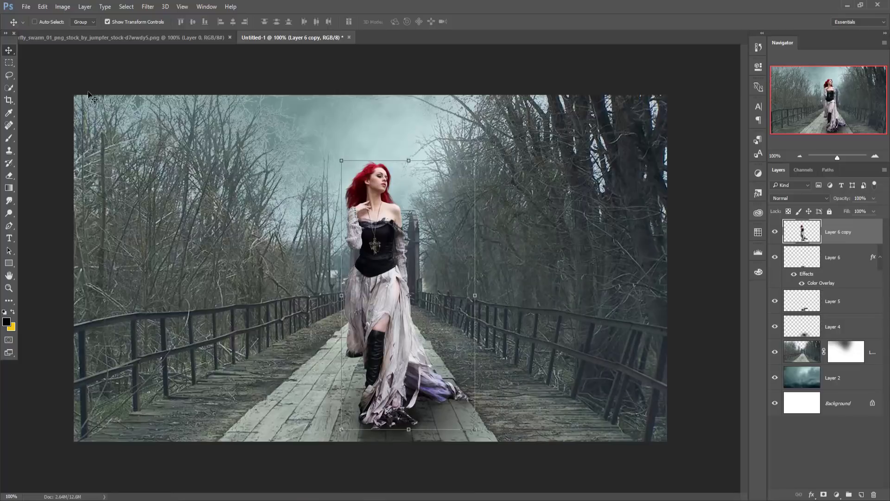
Step: On a new layer above the bridge photo, paint a soft white haze with a 500 px brush
left_click(846, 378)
left_click(875, 356)
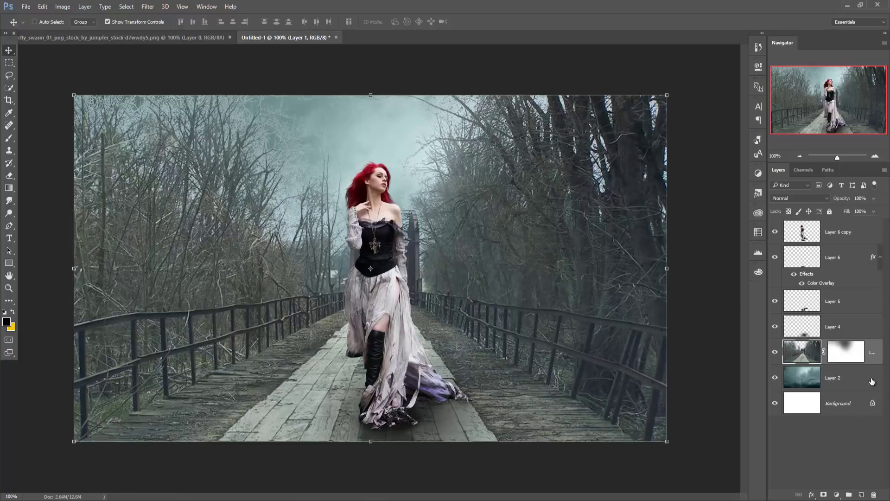
left_click(861, 495)
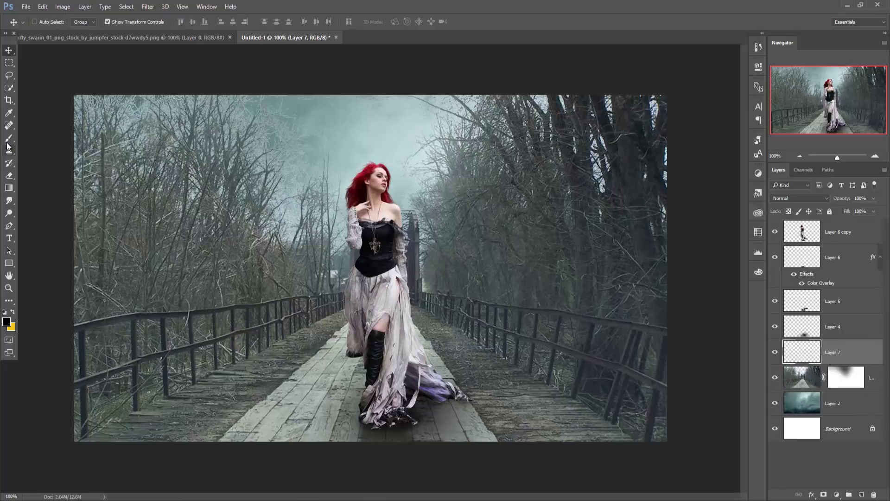
key("i")
left_click(7, 322)
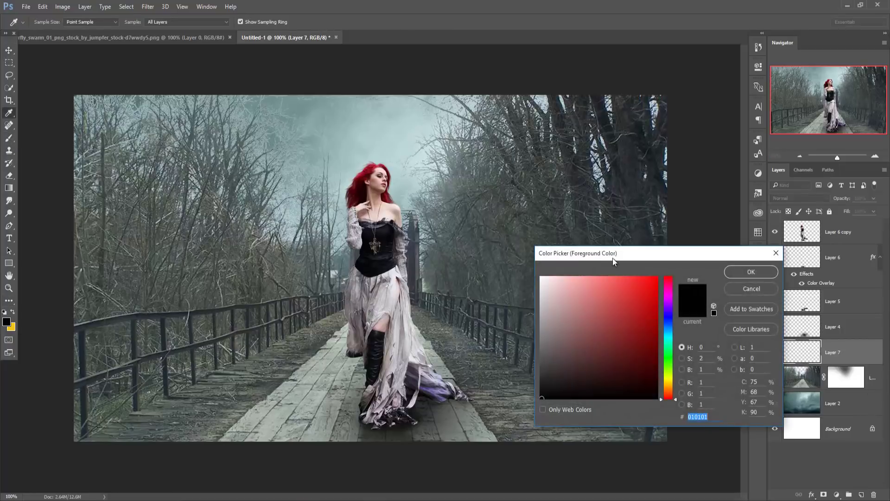
left_click(541, 278)
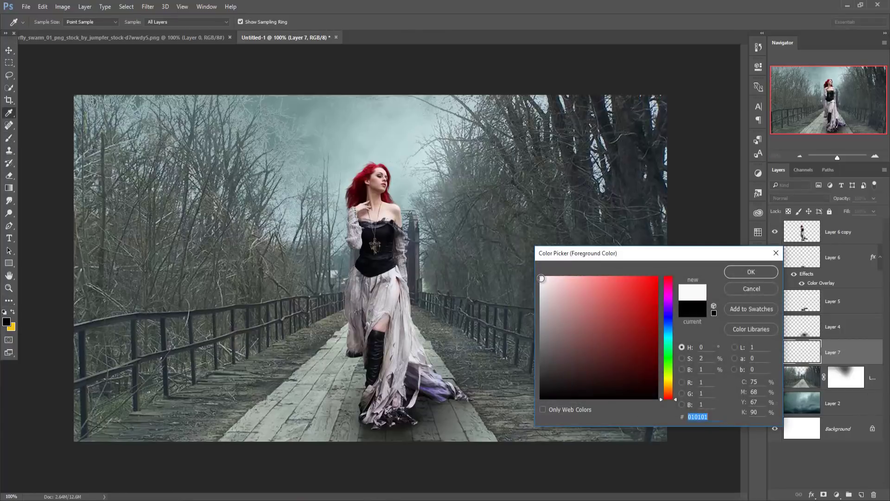
left_click(751, 273)
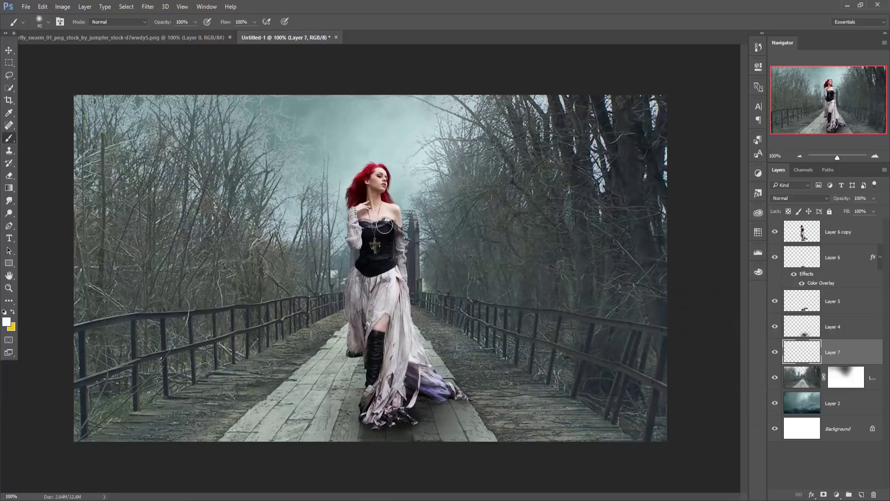
key("bracketright")
key("bracketright")
key("bracketright")
left_click(381, 243)
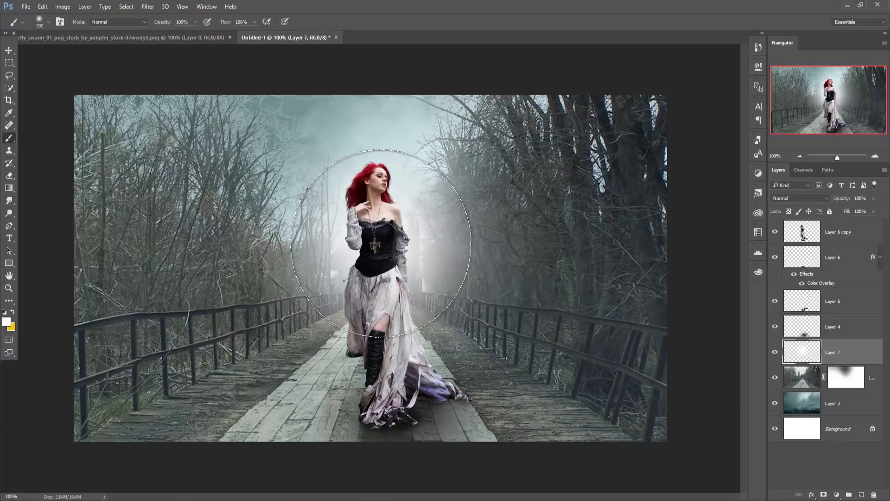
Step: Free-transform the haze to about 95% width, tilt it slightly and nudge it into place
key("v")
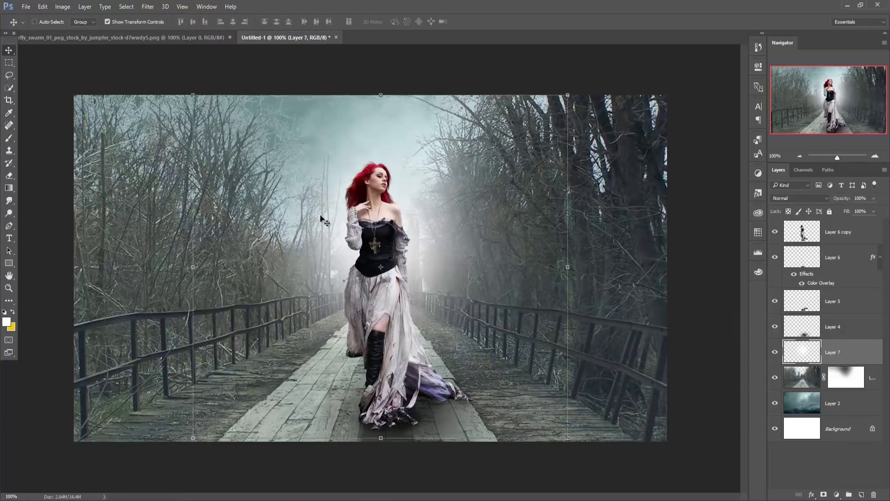
left_click_drag(193, 267, 215, 268)
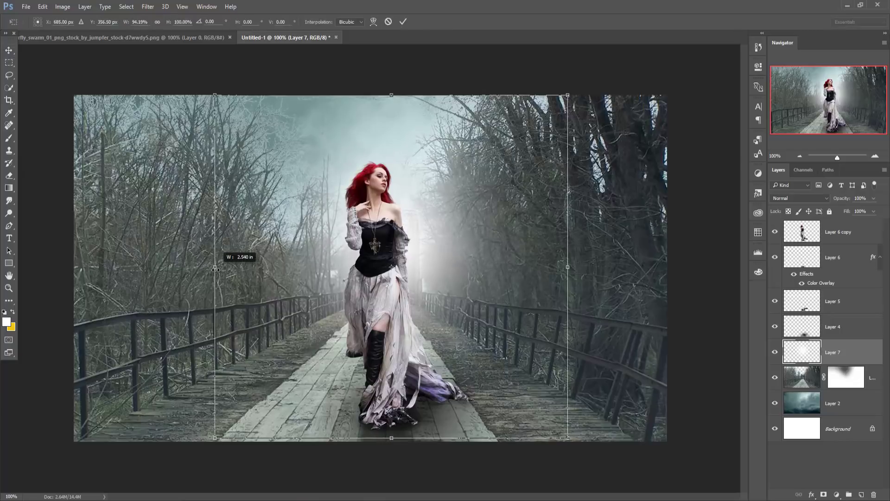
mouse_move(573, 268)
left_mouse_down()
mouse_move(546, 264)
mouse_move(556, 274)
mouse_move(534, 264)
left_mouse_up()
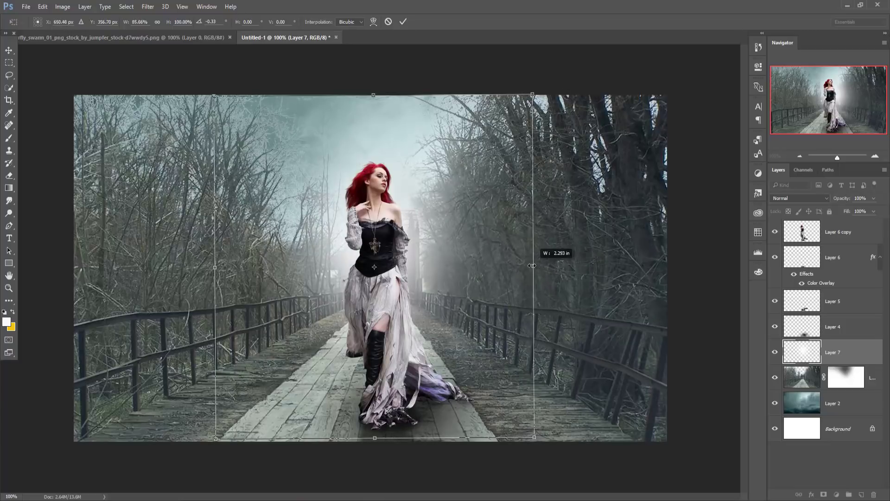
left_click_drag(404, 252, 409, 255)
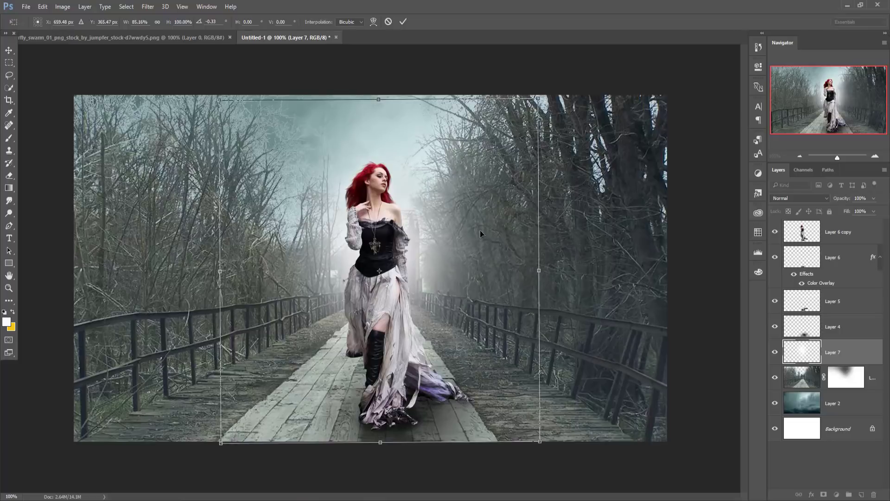
left_click(402, 22)
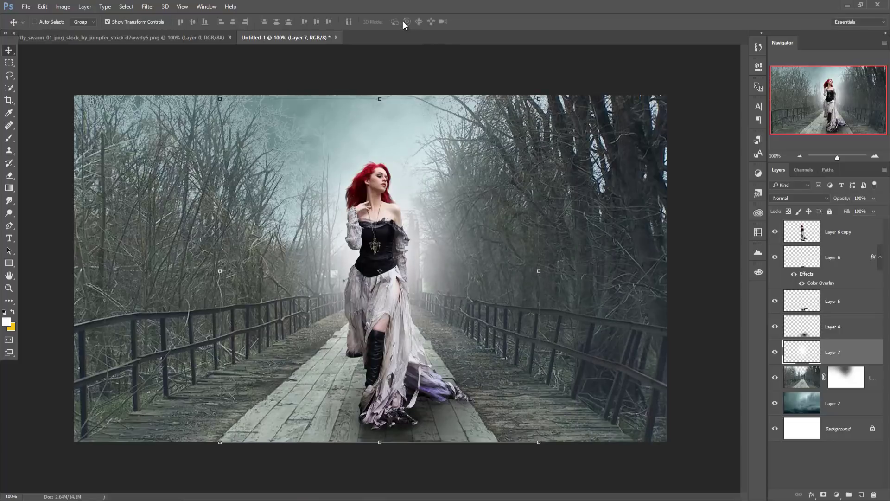
left_click(838, 261)
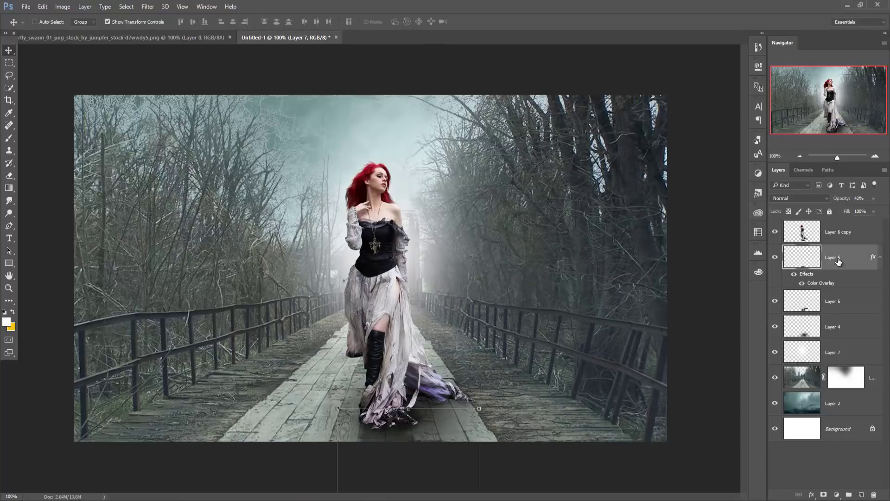
Step: On a new layer, paint a near-black (#030303) soft shadow under the hem and lower its opacity
left_click(861, 496)
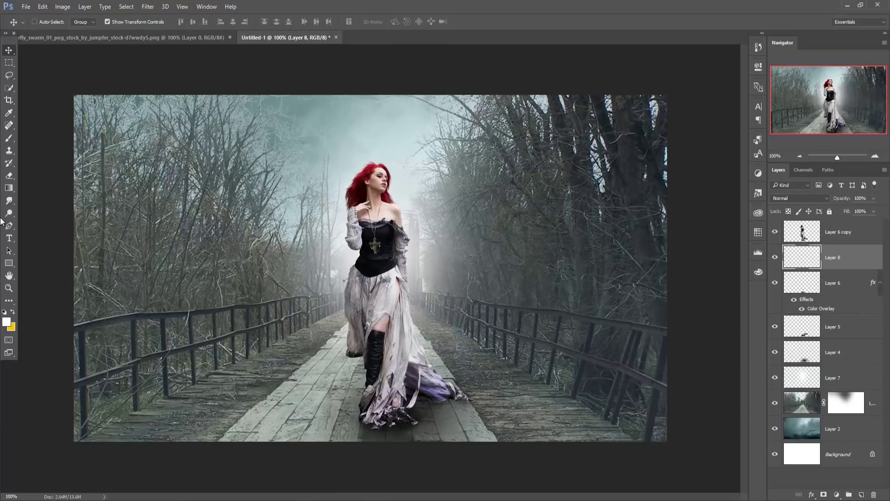
left_click(8, 137)
key("bracketleft")
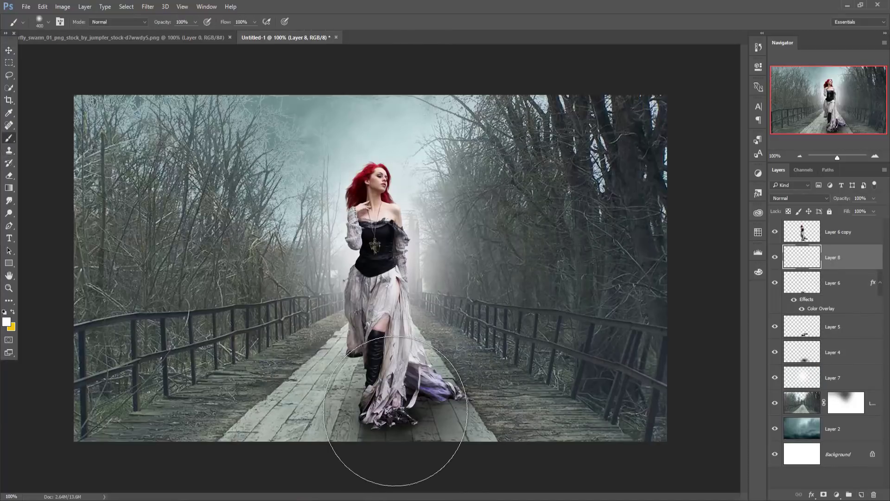
key("bracketleft")
key("bracketleft")
key("bracketleft")
left_click(6, 322)
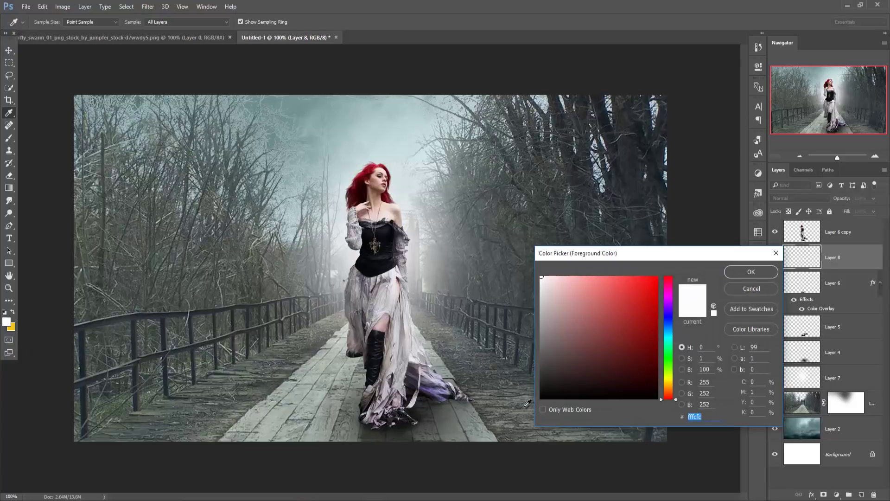
left_click(540, 397)
left_click(745, 277)
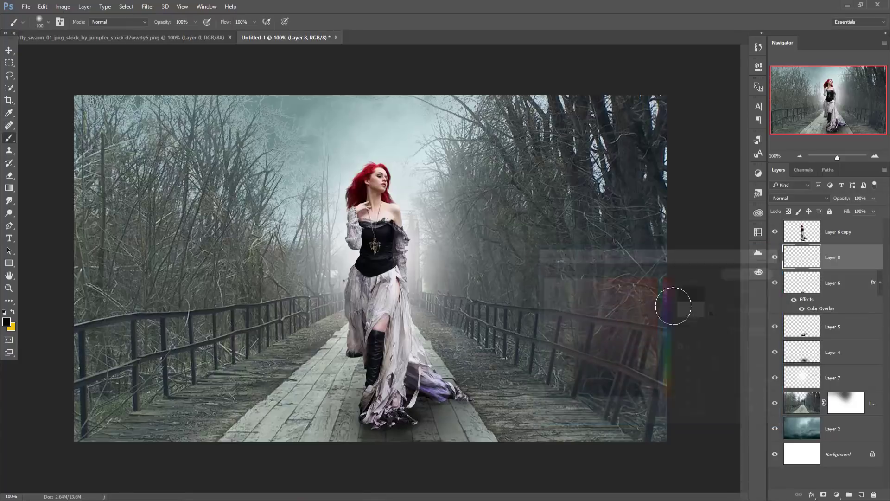
key("bracketleft")
key("bracketleft")
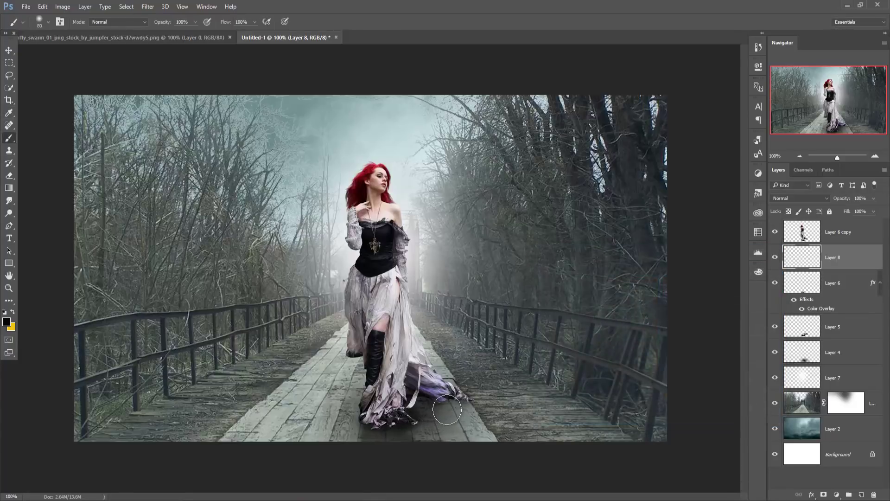
mouse_move(456, 410)
left_mouse_down()
mouse_move(411, 440)
mouse_move(411, 406)
mouse_move(413, 441)
mouse_move(431, 407)
mouse_move(442, 408)
mouse_move(427, 427)
left_mouse_up()
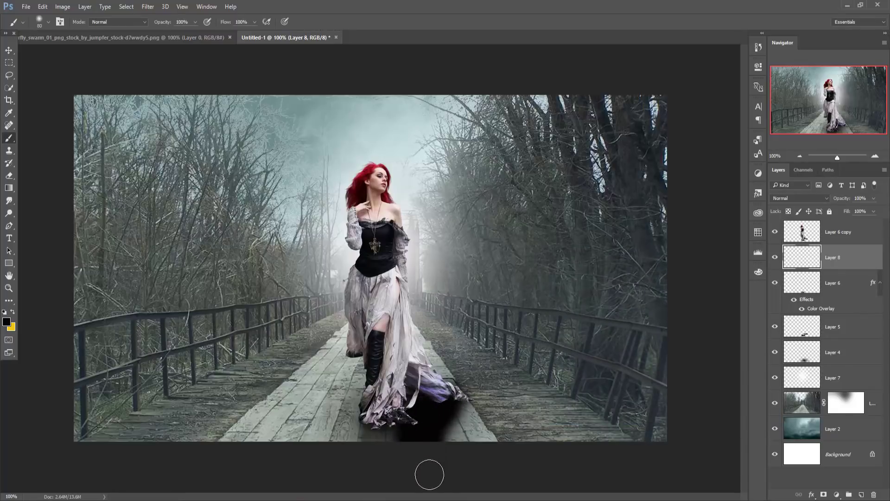
left_click(872, 198)
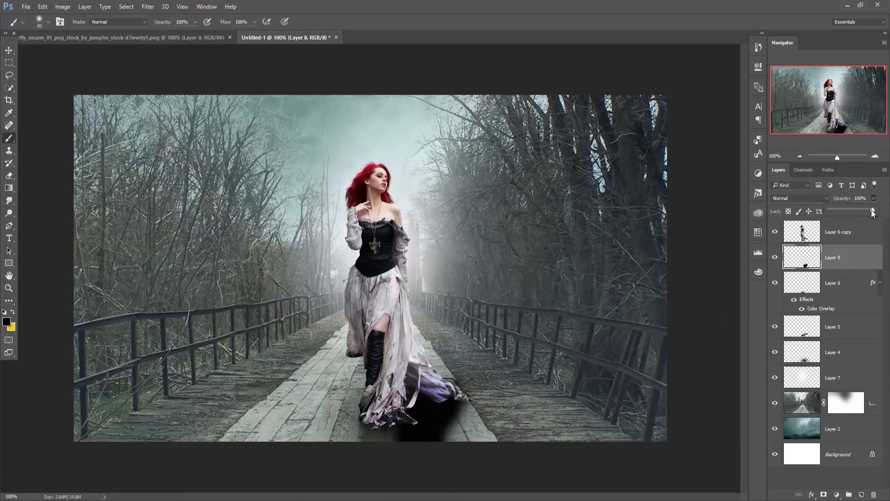
left_click_drag(858, 212, 850, 214)
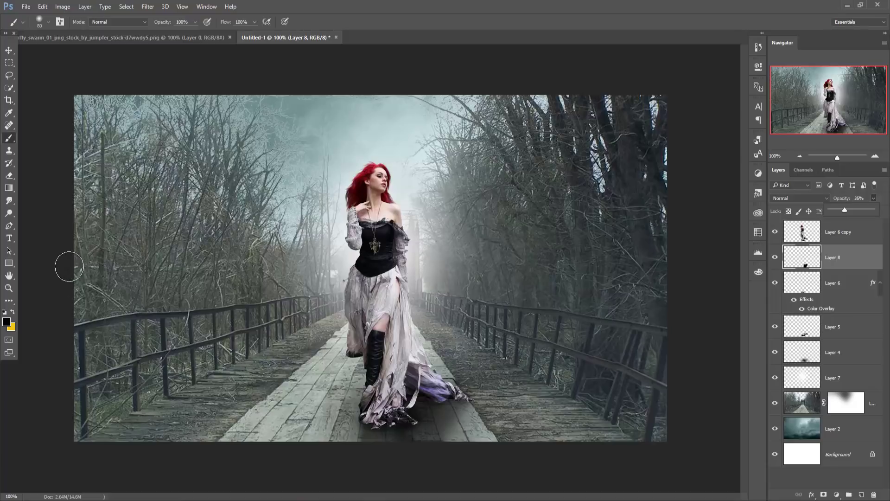
Step: Merge Layers 8 through 4 into one and set its fill to 76%
left_click(9, 54)
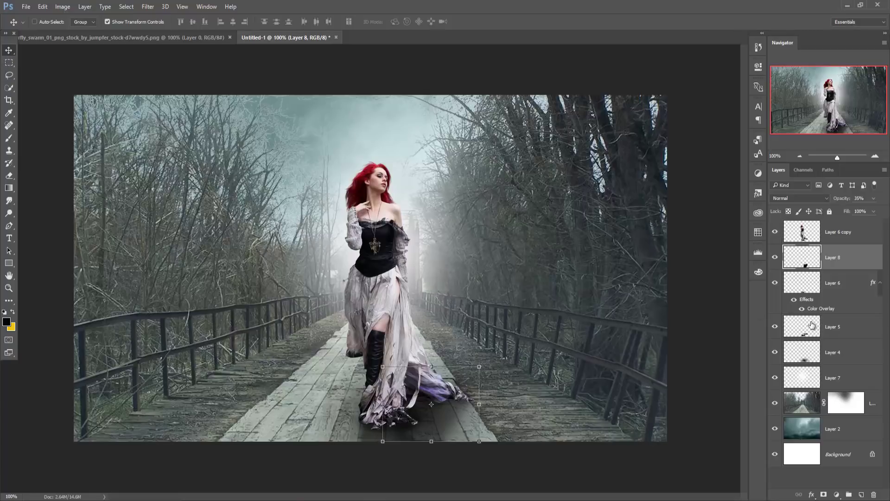
left_click(853, 330)
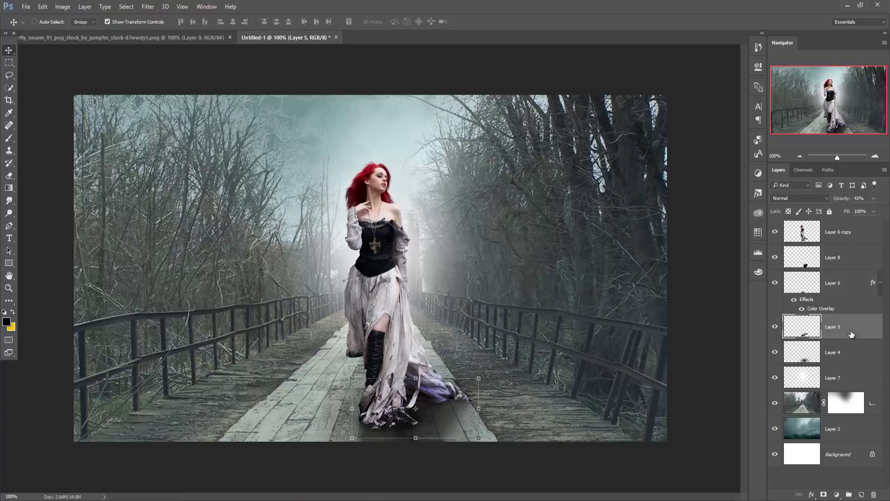
left_click(844, 259)
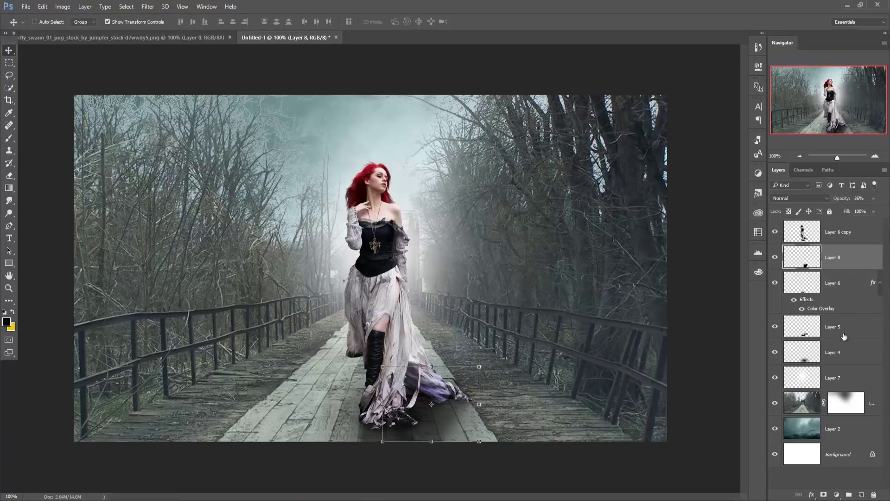
left_click(847, 357, "shift")
right_click(855, 258)
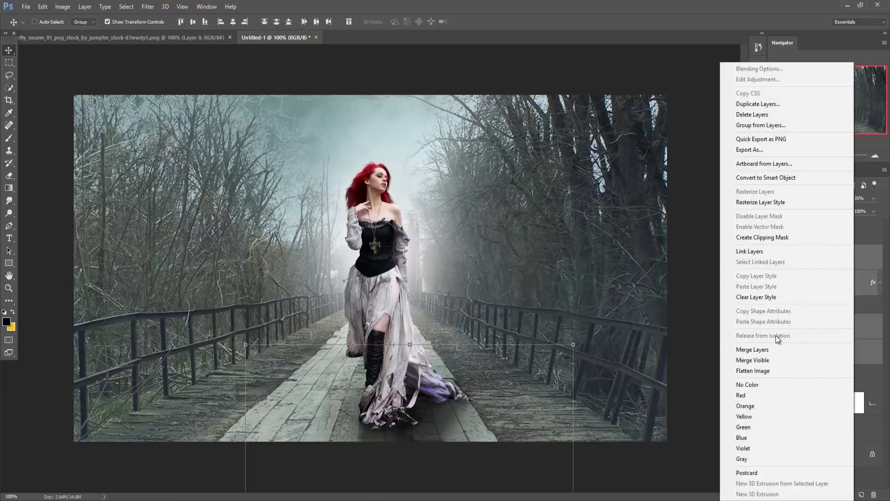
left_click(771, 350)
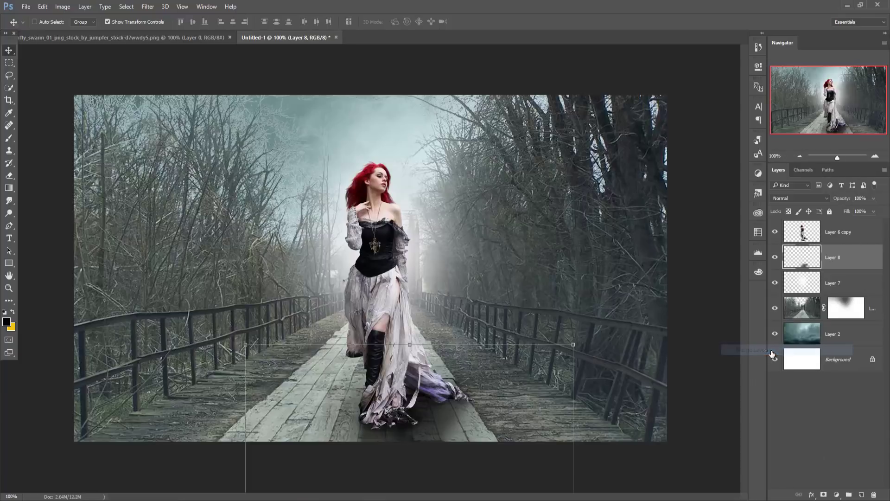
left_click(875, 211)
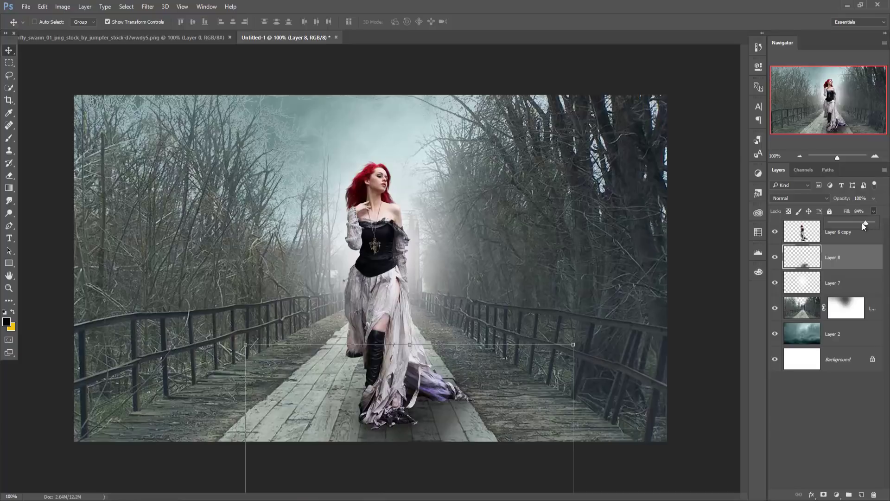
left_click_drag(874, 221, 861, 222)
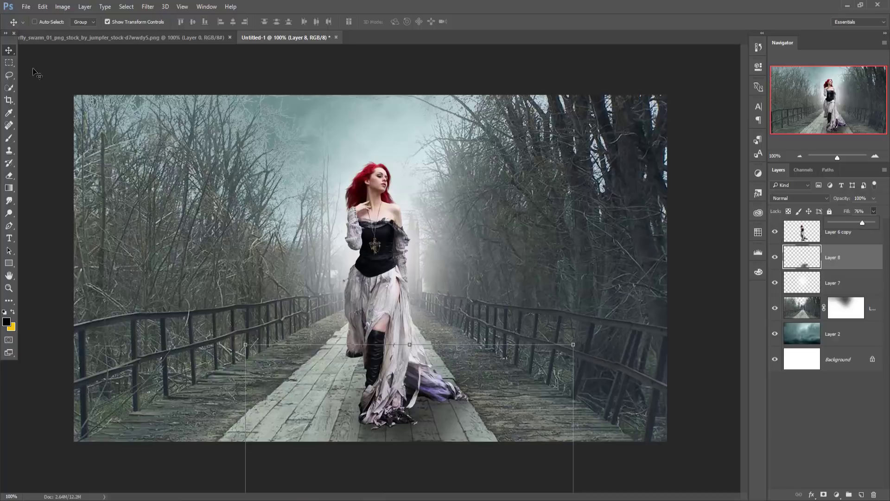
left_click(10, 53)
left_click(793, 234)
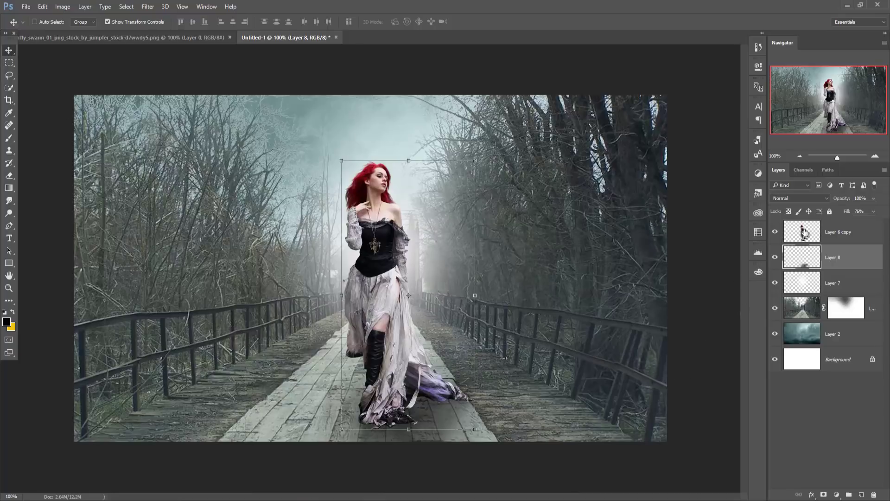
left_click(148, 7)
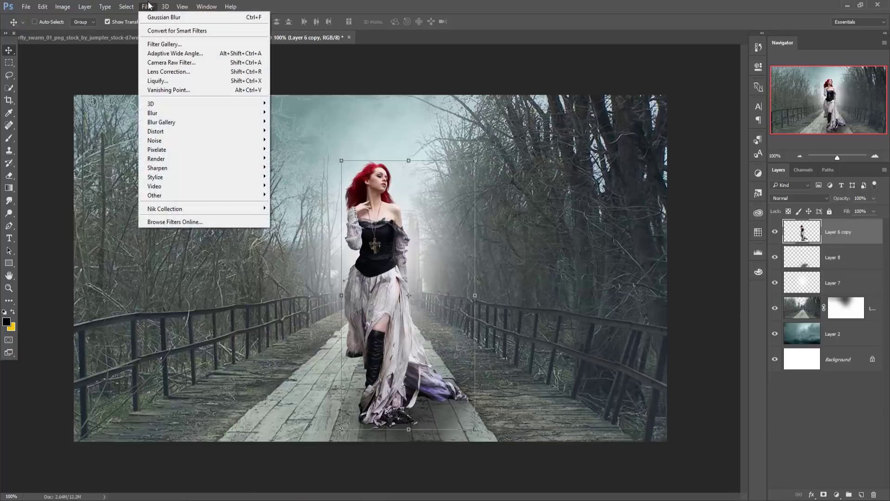
Step: Camera Raw the woman: Temperature -18, Exposure -0.05, Contrast -22, Vibrance +15
left_click(159, 63)
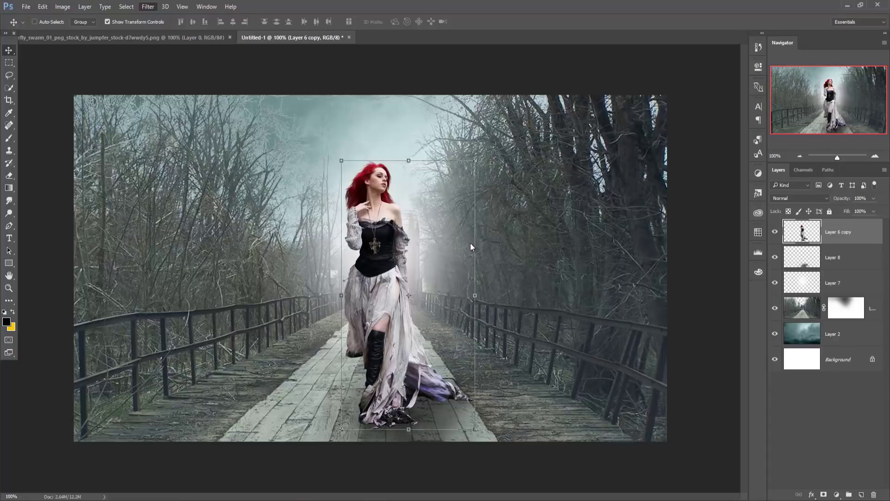
key("ctrl+shift+a")
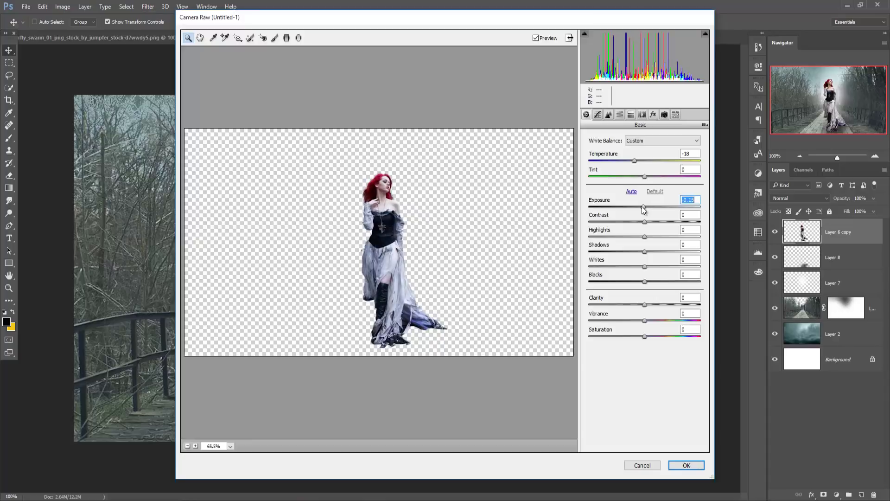
mouse_move(644, 207)
left_mouse_down()
mouse_move(647, 222)
mouse_move(632, 221)
left_mouse_up()
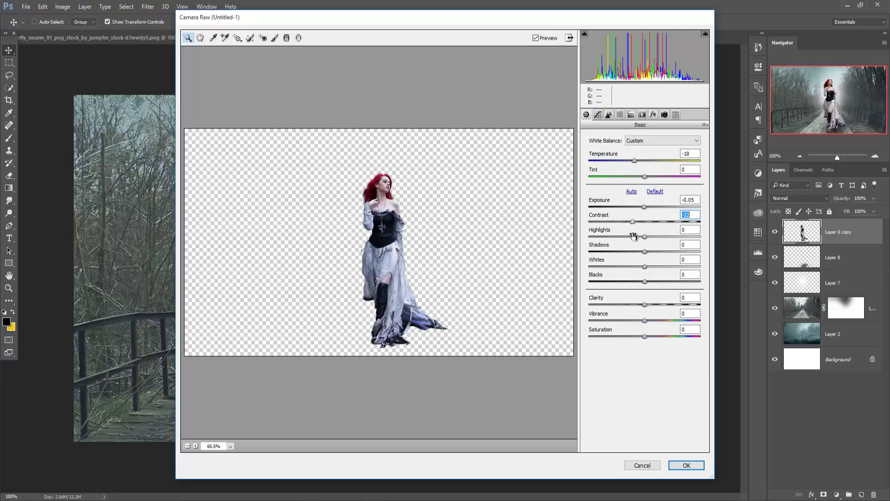
left_click_drag(644, 320, 660, 322)
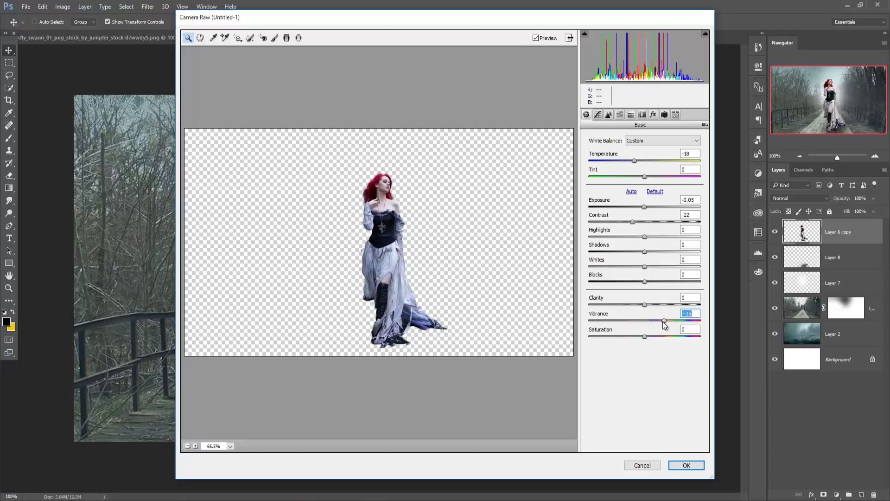
left_click(686, 466)
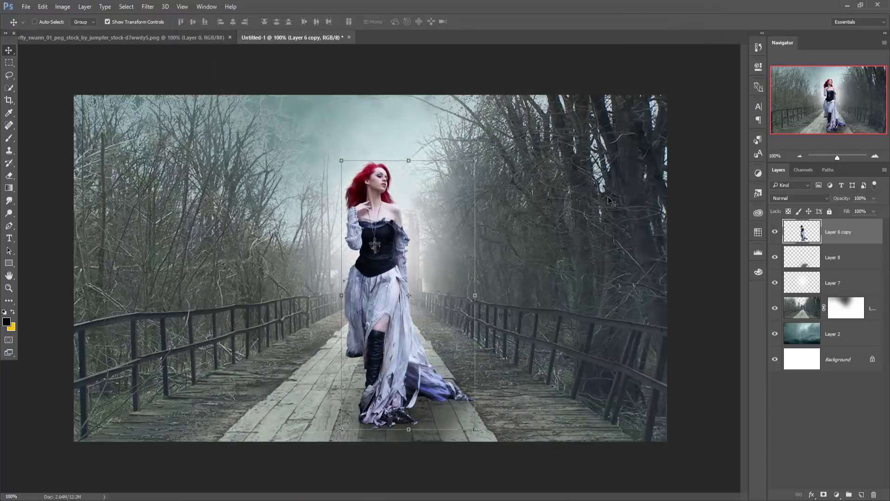
left_click(814, 311)
Step: Camera Raw the bridge: Temperature -9, Exposure +0.05, Contrast -19, Vibrance +22, highlight hue 188
left_click(148, 7)
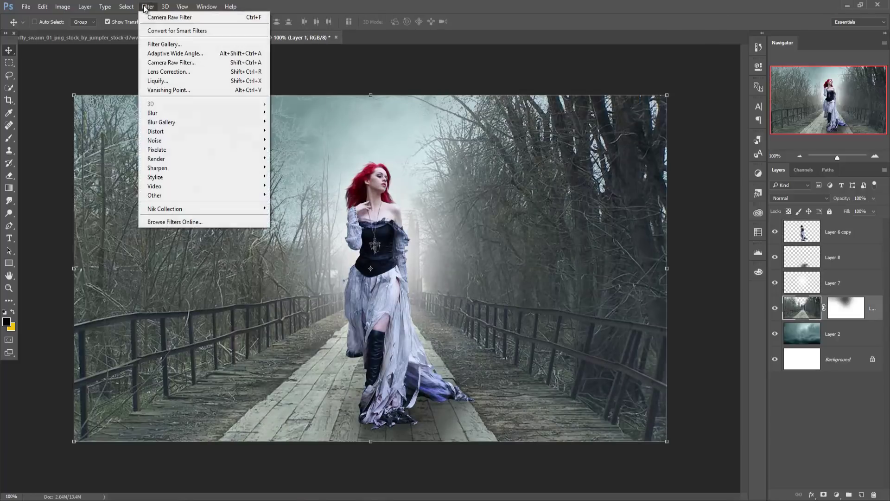
left_click(160, 62)
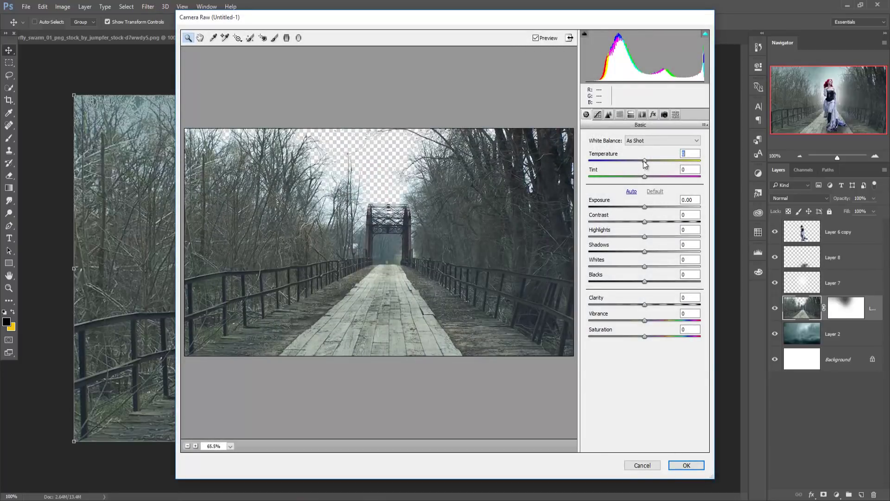
left_click_drag(643, 160, 639, 161)
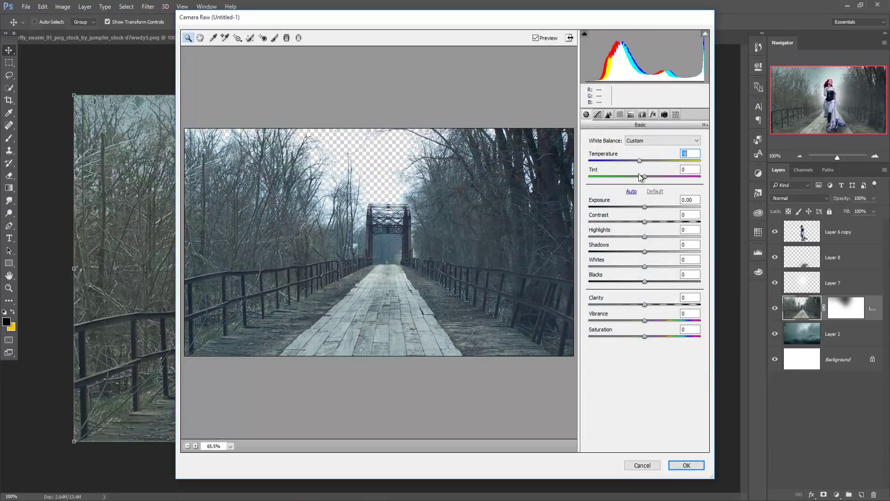
left_click(644, 207)
left_click_drag(645, 210, 634, 227)
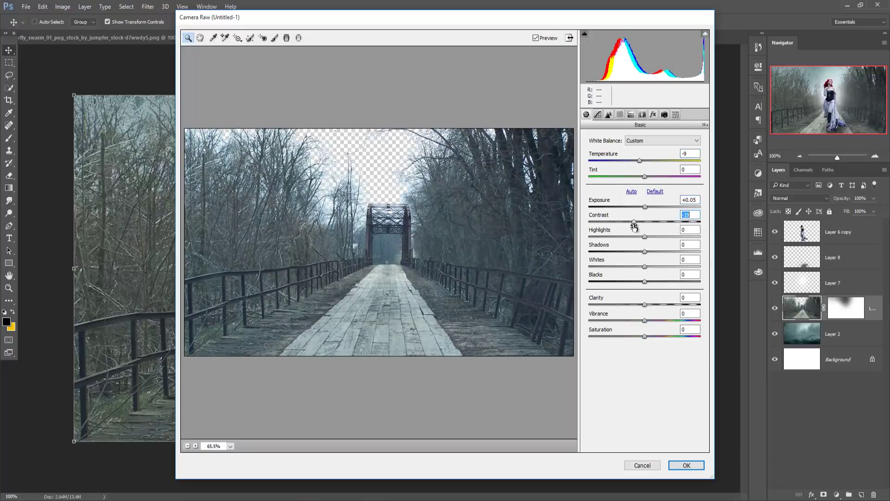
left_click_drag(645, 320, 655, 320)
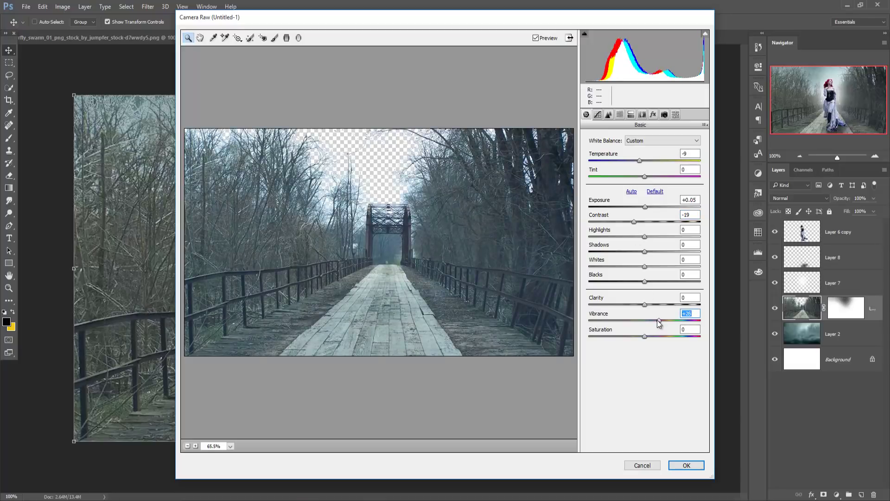
left_click(631, 115)
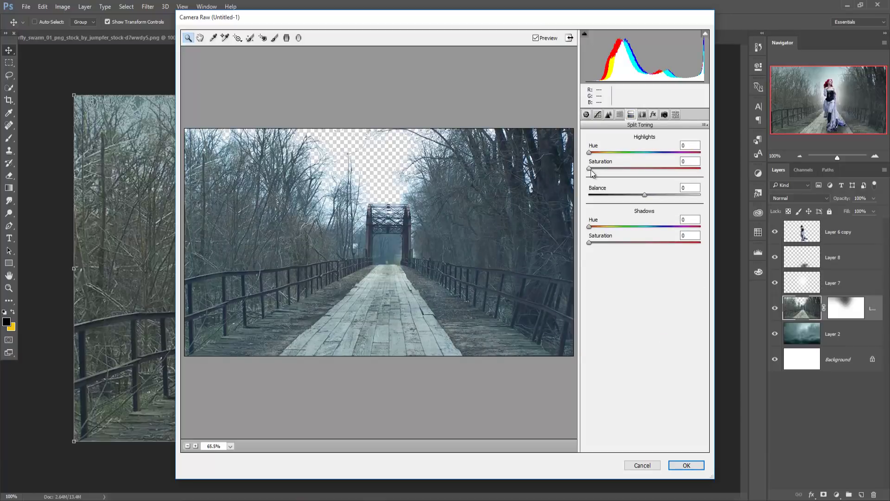
left_click_drag(589, 152, 646, 153)
left_click_drag(590, 171, 595, 172)
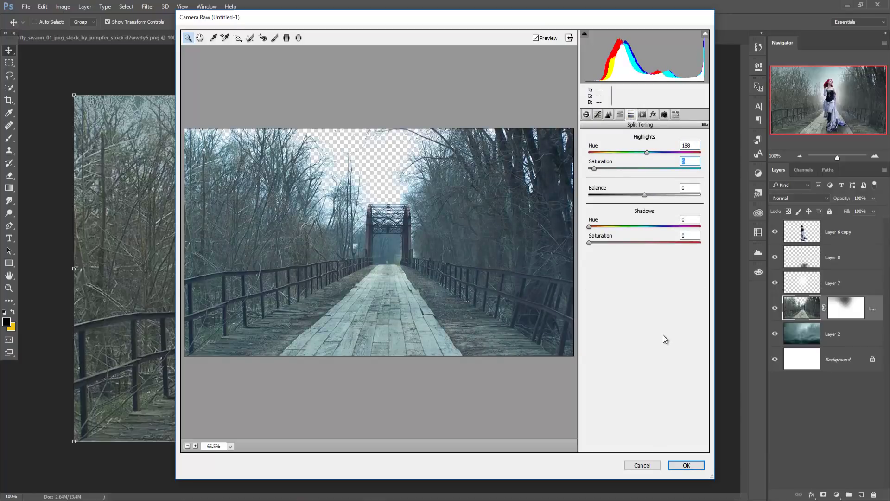
left_click(685, 466)
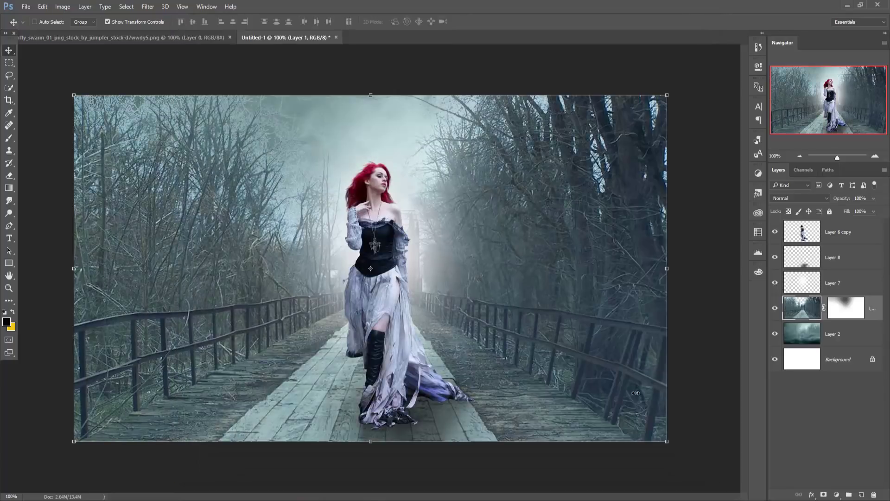
Step: On a new Layer 9 clipped to the woman, paint a near-white glow along her sides and dress
left_click(838, 235)
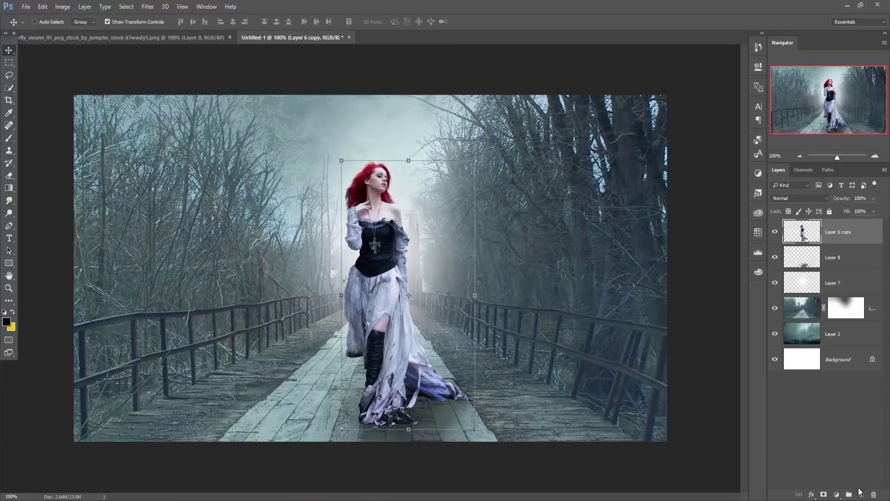
left_click(861, 494)
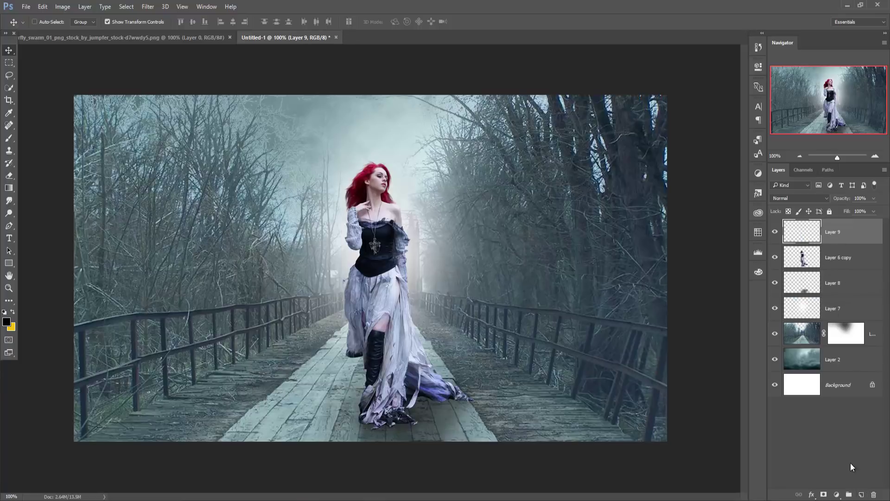
left_click(9, 138)
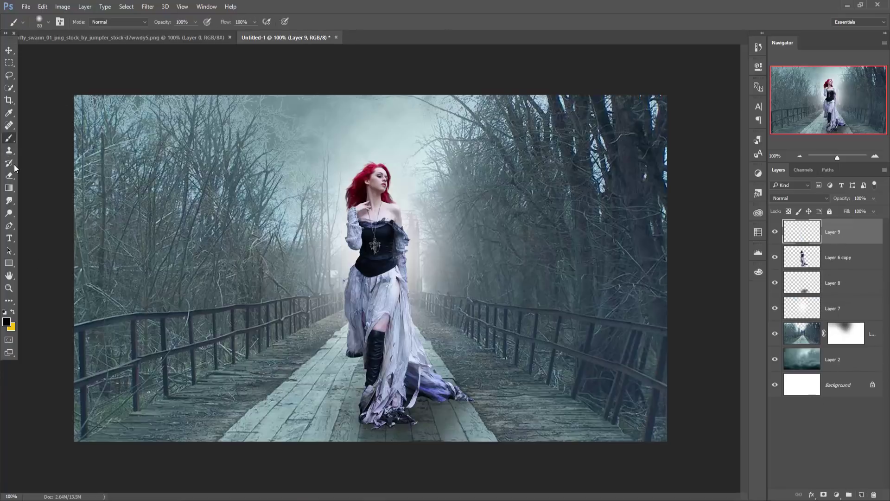
left_click(9, 322)
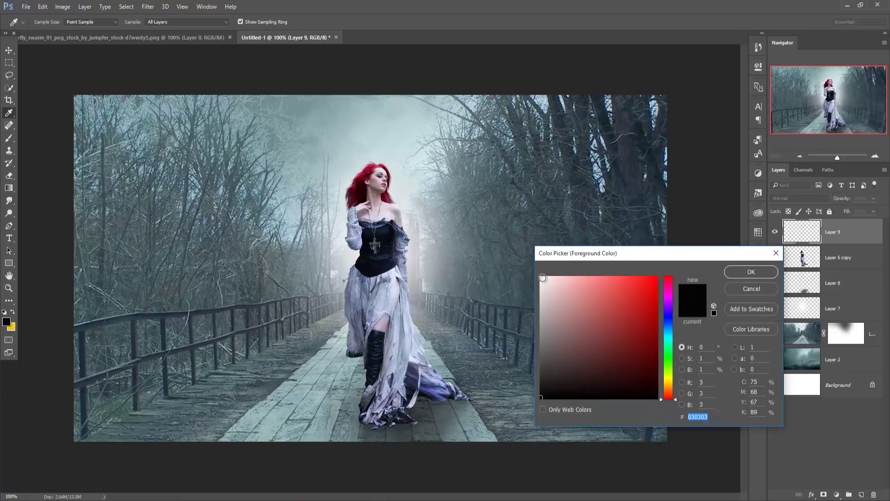
left_click(541, 278)
left_click(751, 271)
right_click(849, 230)
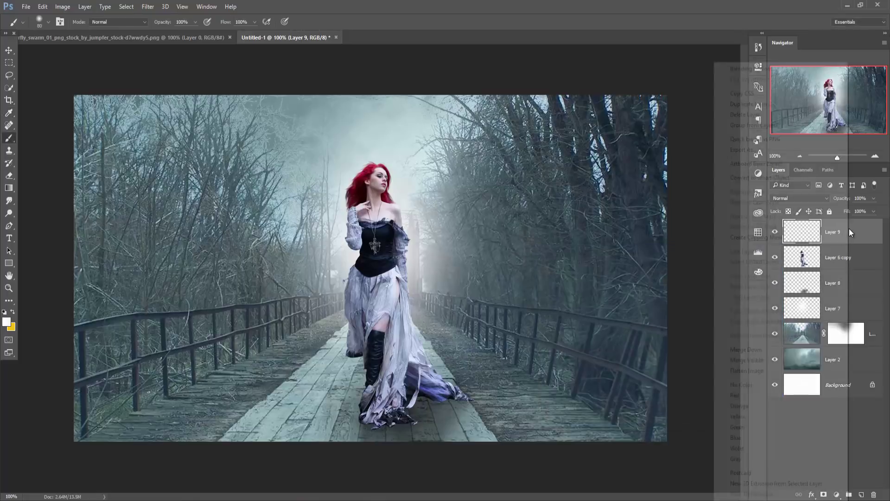
left_click(817, 237)
left_click_drag(362, 162, 332, 345)
mouse_move(410, 161)
left_mouse_down()
mouse_move(414, 243)
mouse_move(440, 140)
left_mouse_up()
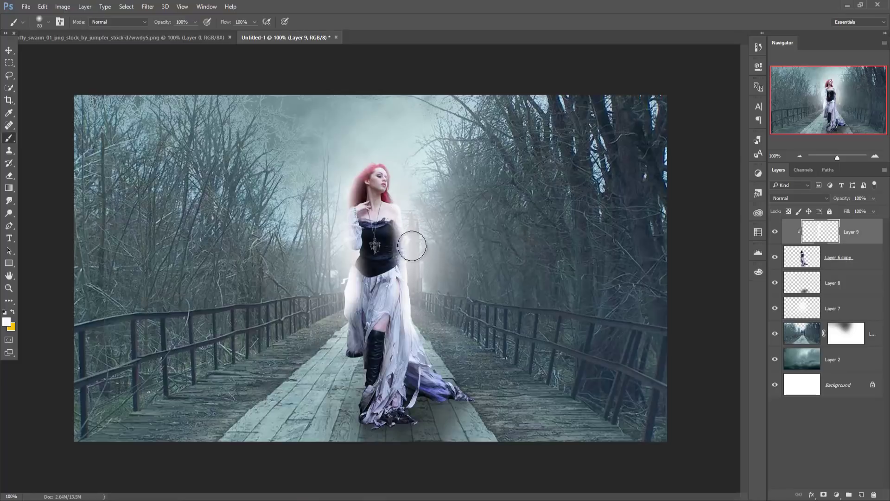
Step: Set Layer 9 to Overlay blending with 52% fill
left_click(817, 198)
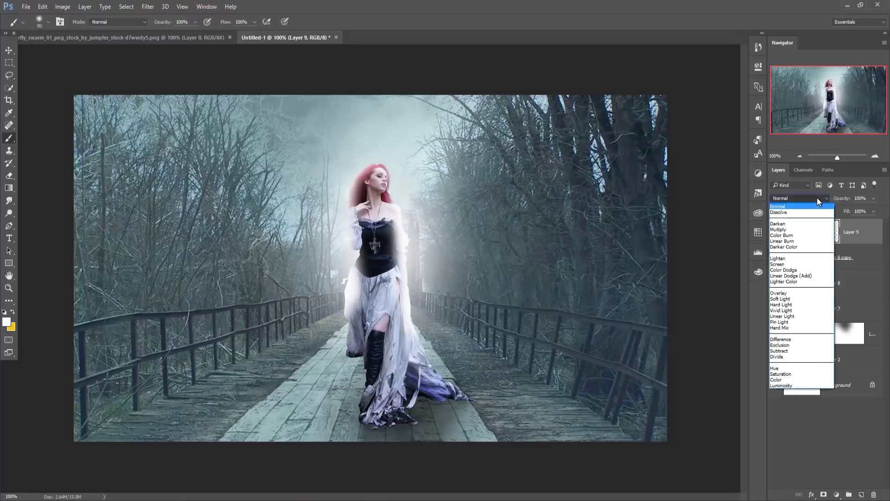
left_click(798, 293)
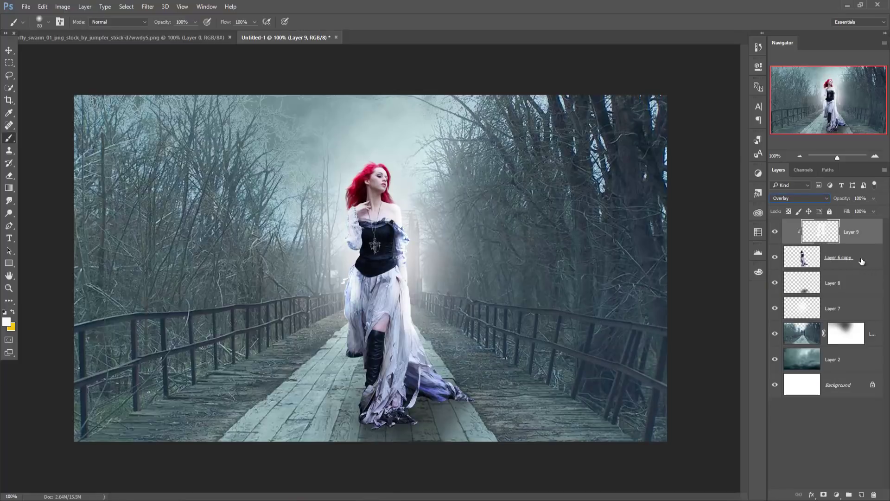
left_click(873, 212)
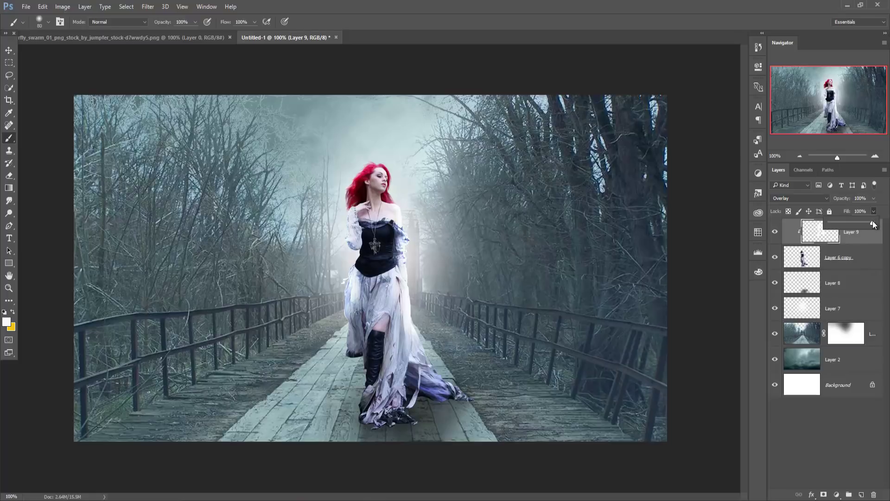
left_click_drag(873, 221, 858, 225)
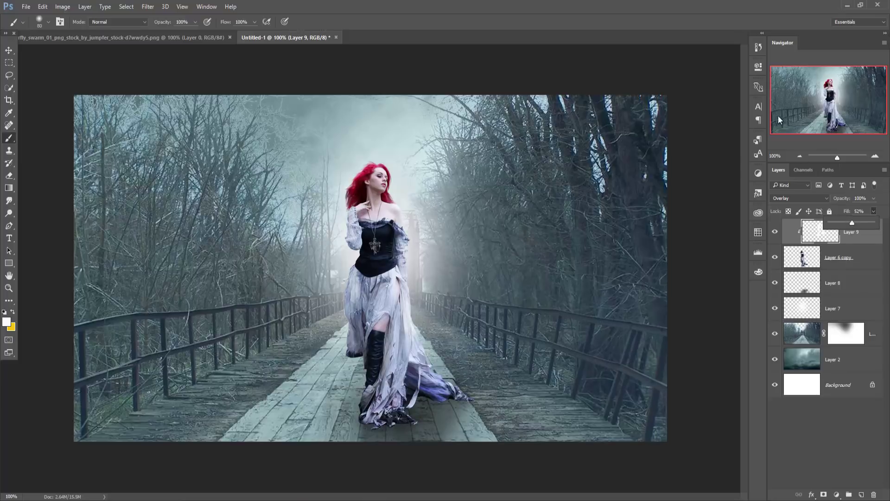
left_click(9, 49)
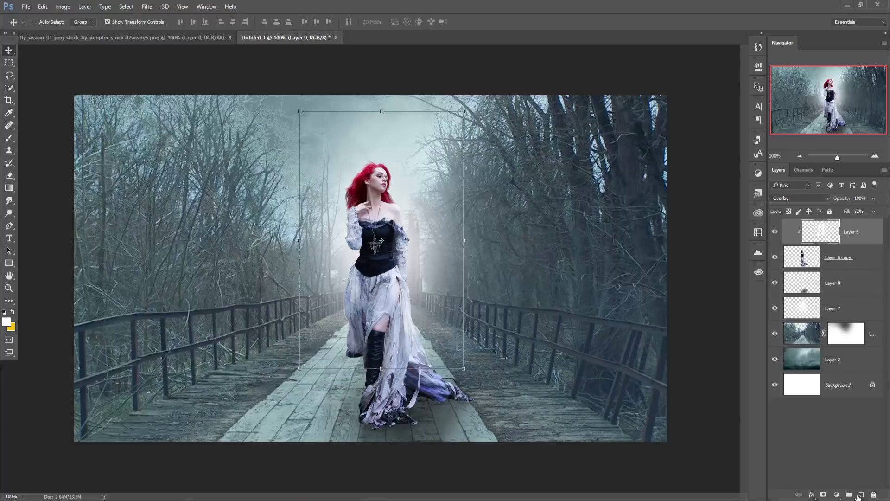
Step: Add a new layer and a mid-grey Solid Color fill layer blended in Soft Light
left_click(860, 494)
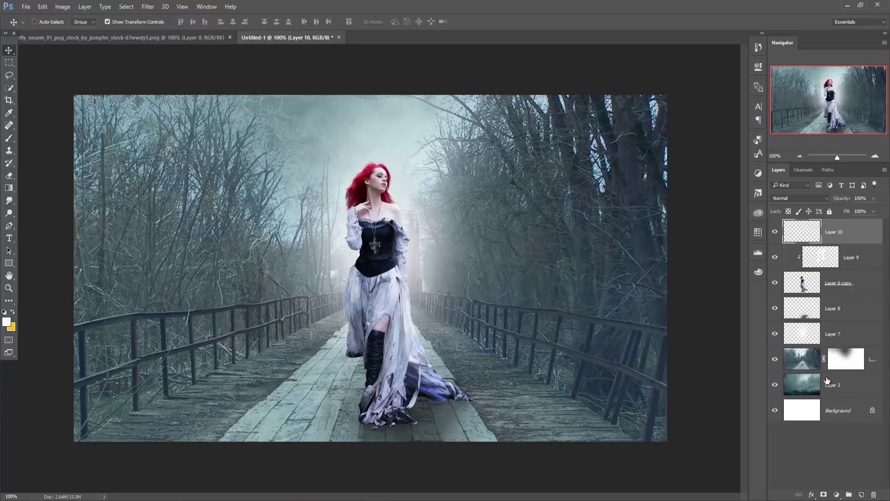
left_click(837, 494)
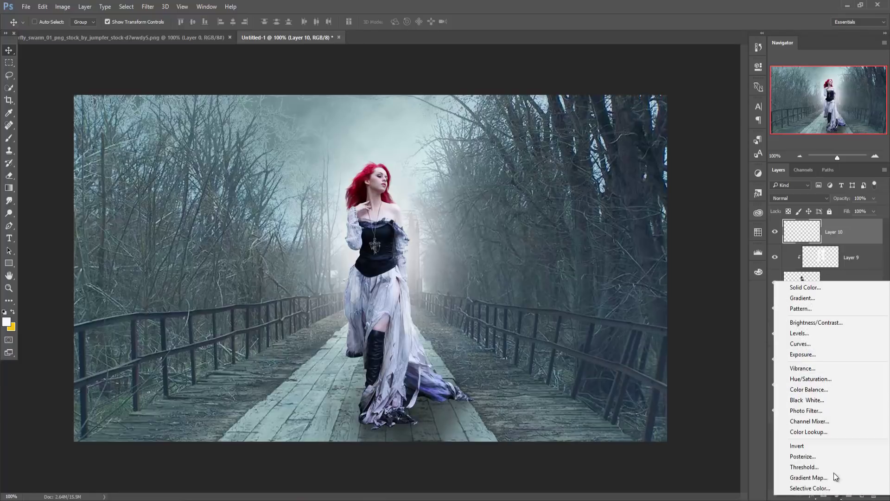
left_click(814, 288)
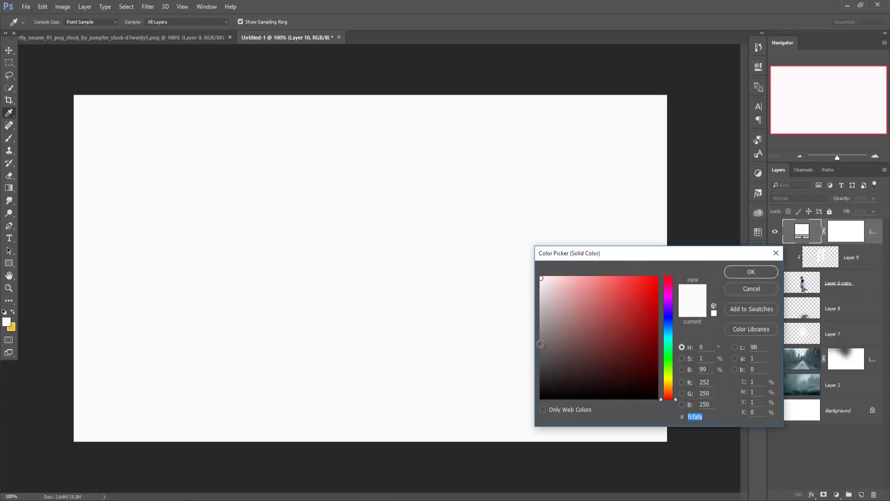
left_click(540, 339)
left_click(751, 272)
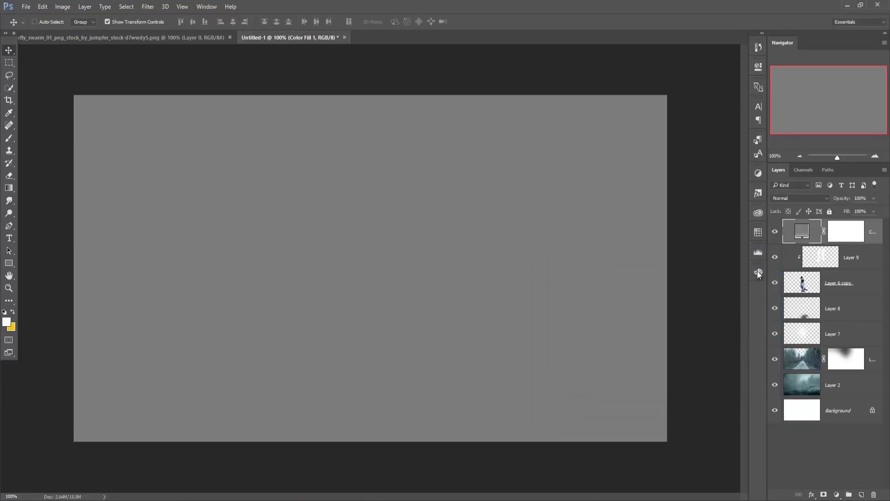
left_click(824, 197)
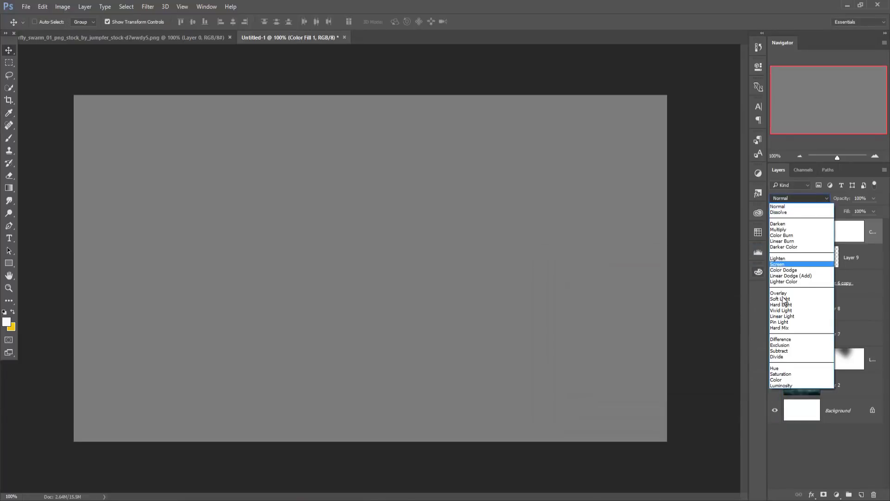
left_click(783, 299)
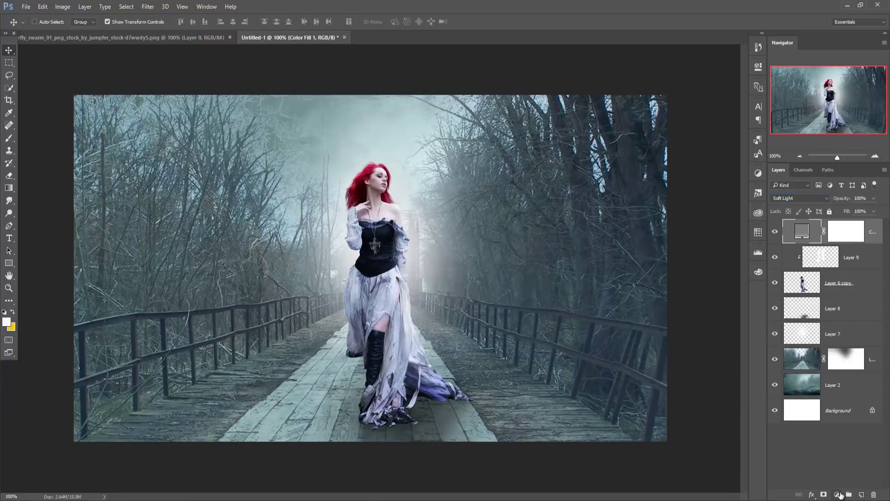
Step: Add a Color Balance layer shifting midtones toward cyan and Blue +19, then show the butterfly image
left_click(836, 494)
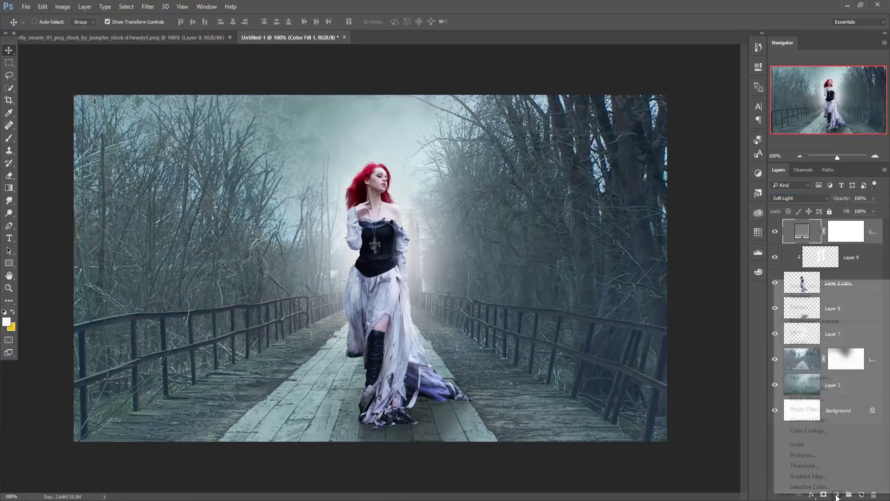
left_click(811, 387)
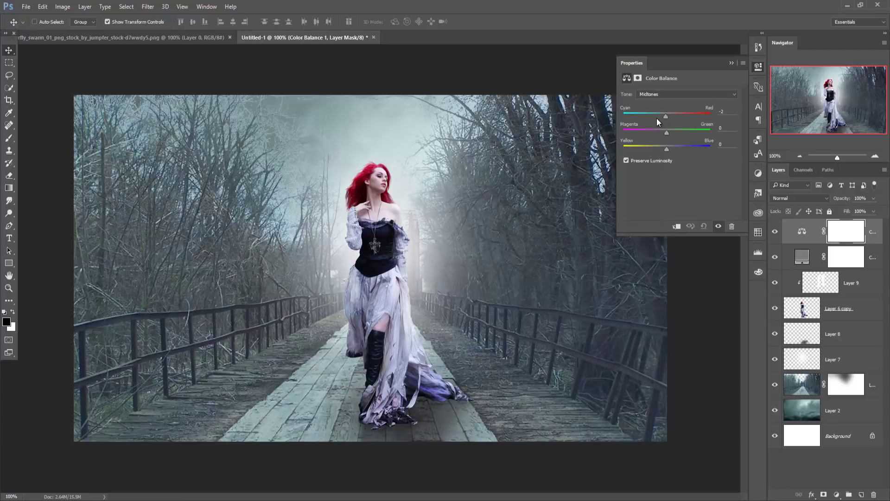
left_click_drag(658, 122, 653, 119)
left_click(732, 62)
left_click(875, 236)
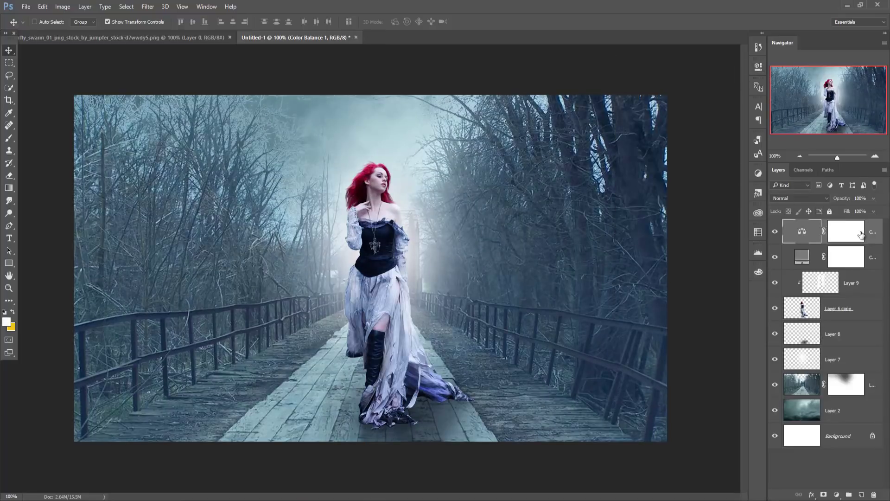
left_click(173, 39)
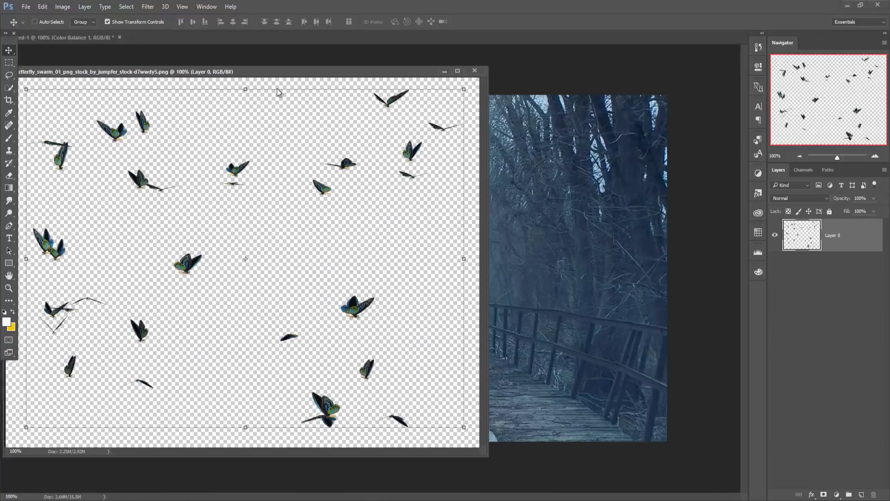
Step: Drag the butterfly swarm layer onto the bridge composition and position it over the scene
left_click_drag(172, 39, 710, 131)
left_click_drag(725, 243, 454, 184)
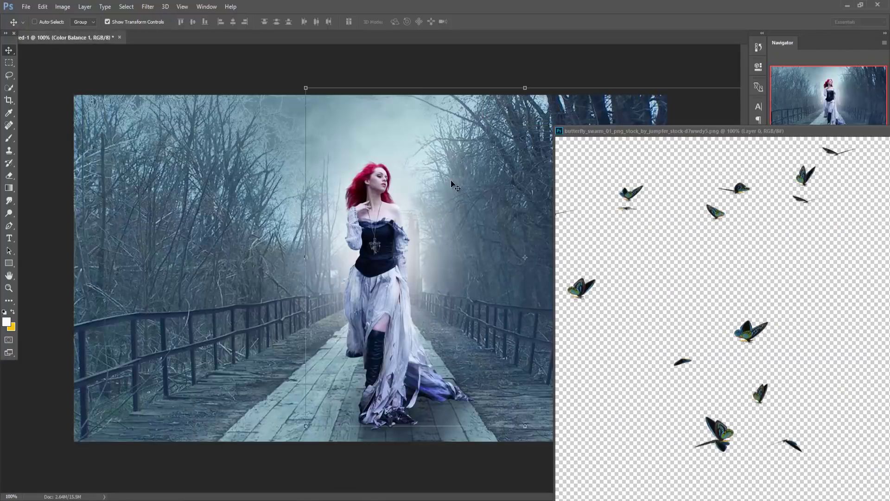
mouse_move(833, 135)
left_mouse_down()
mouse_move(591, 196)
mouse_move(431, 201)
mouse_move(467, 197)
left_mouse_up()
left_click(753, 192)
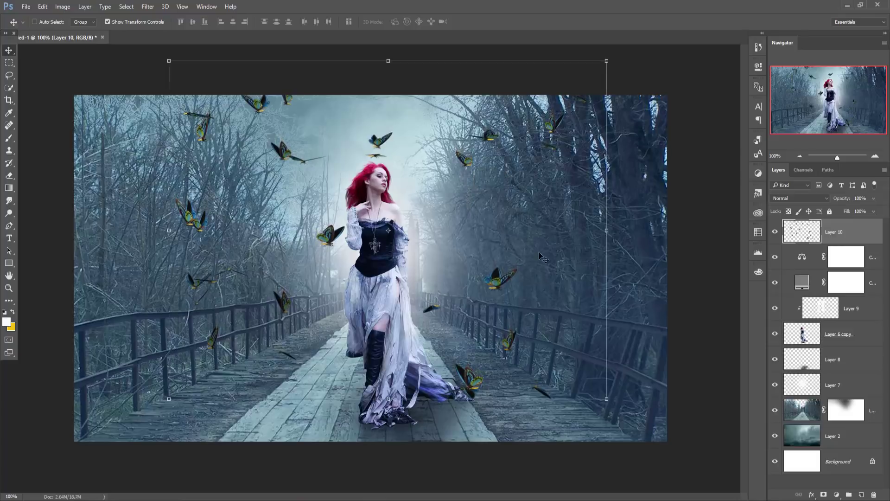
Step: Soften the butterfly swarm with a Motion Blur of 12 pixels distance
left_click(149, 6)
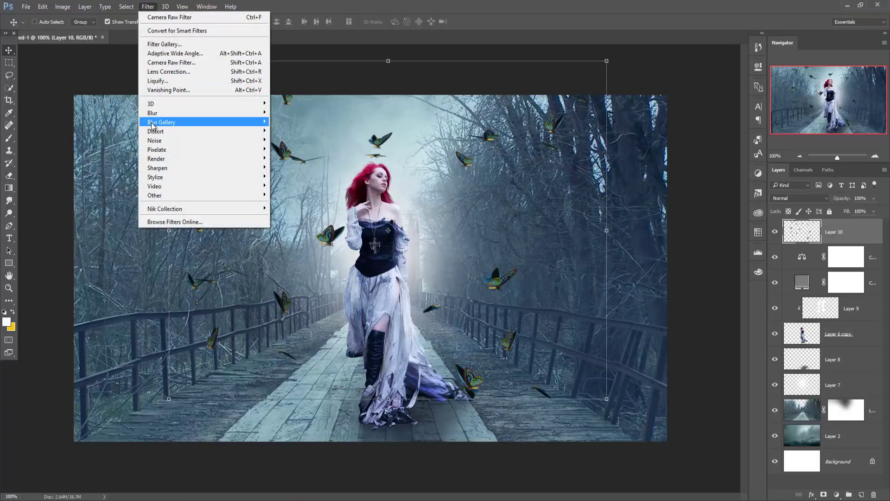
mouse_move(181, 113)
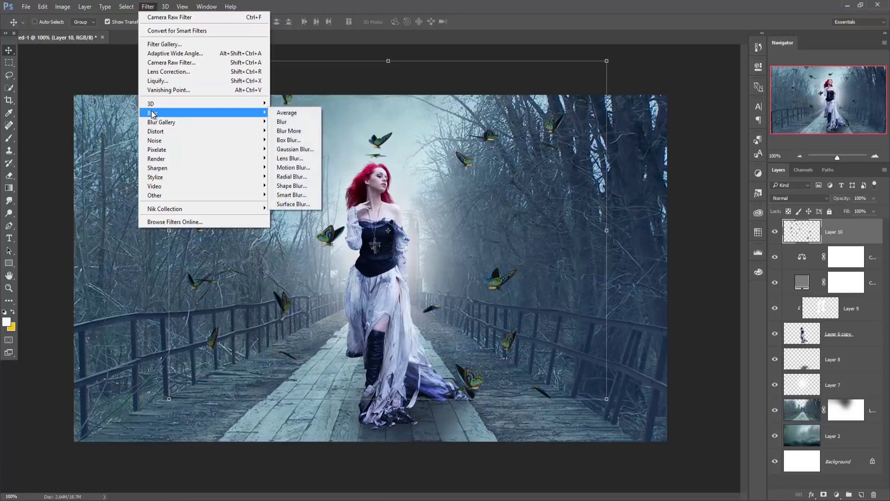
left_click(293, 168)
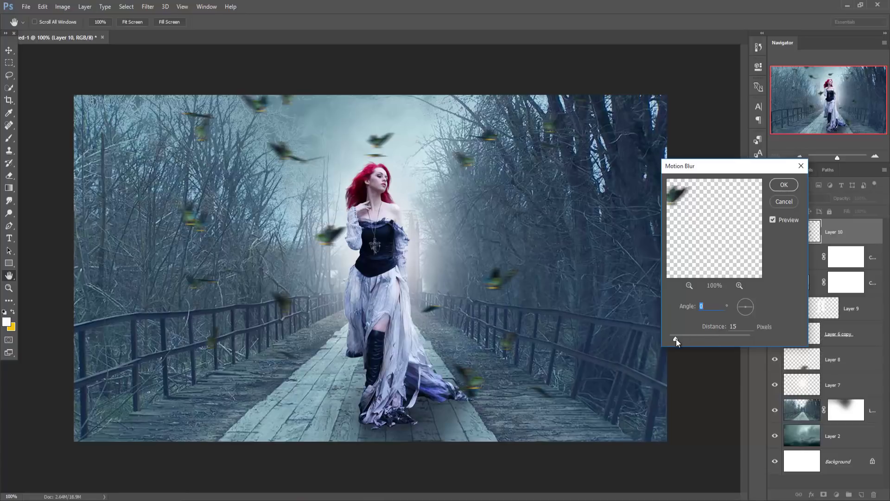
left_click_drag(675, 340, 676, 338)
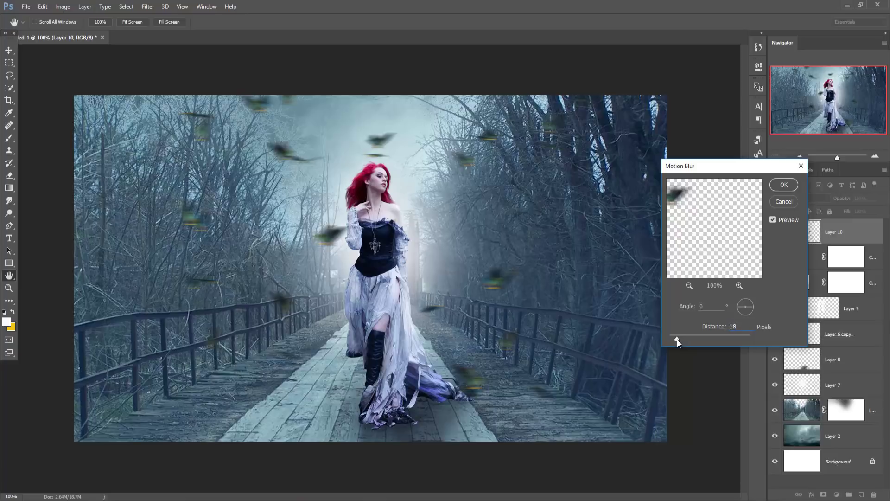
left_click(783, 184)
key("v")
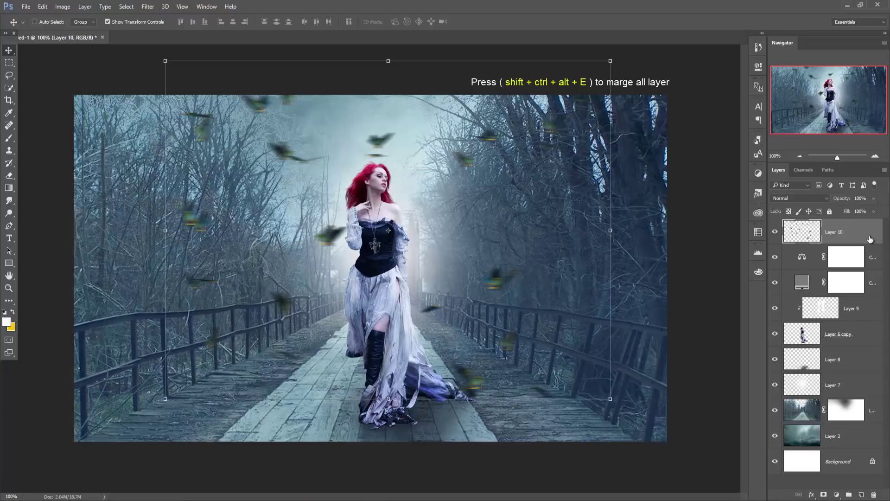
Step: Merge visible layers and, in Camera Raw, set Temperature -19, brighter exposure, Contrast +6, Vibrance +10
key("ctrl+shift+alt+e")
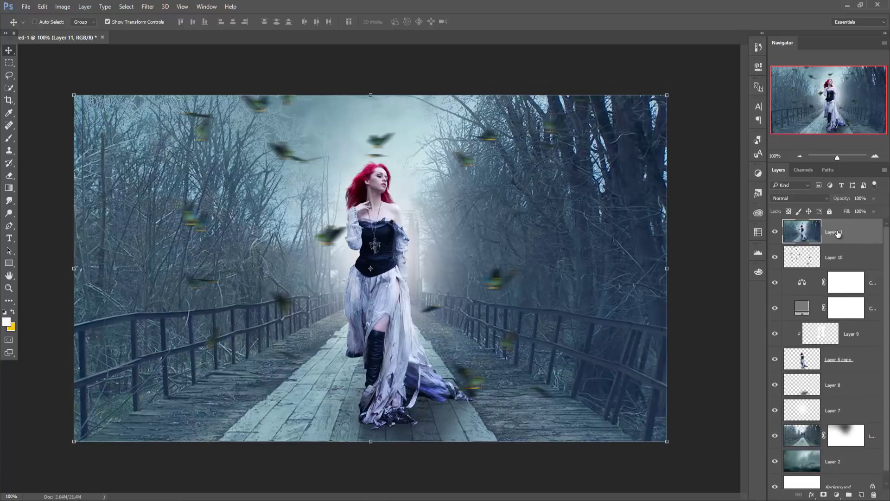
left_click(149, 8)
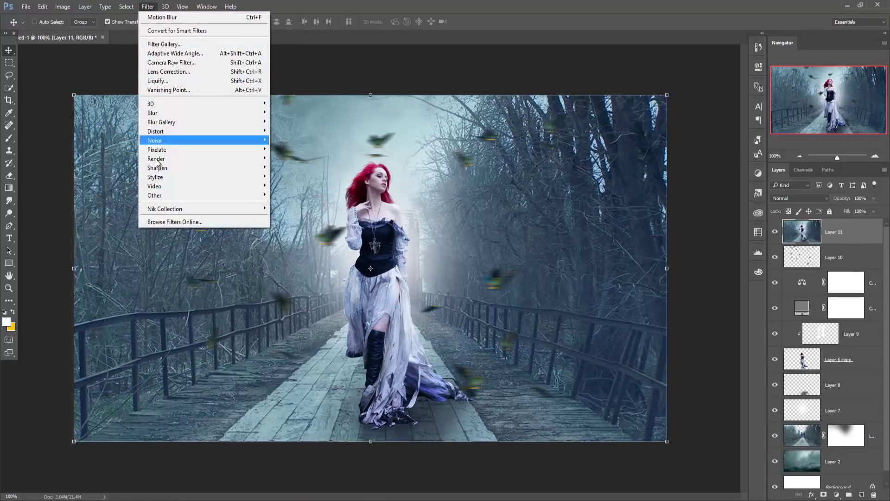
left_click(169, 62)
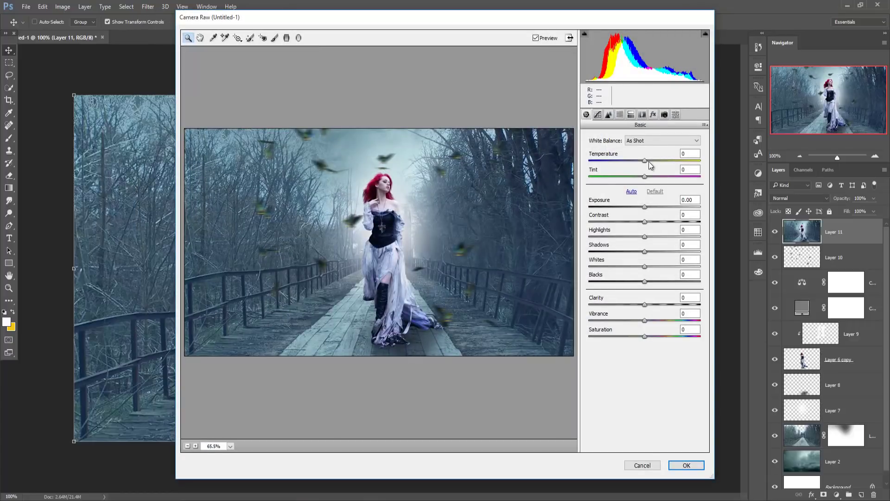
left_click_drag(645, 161, 652, 163)
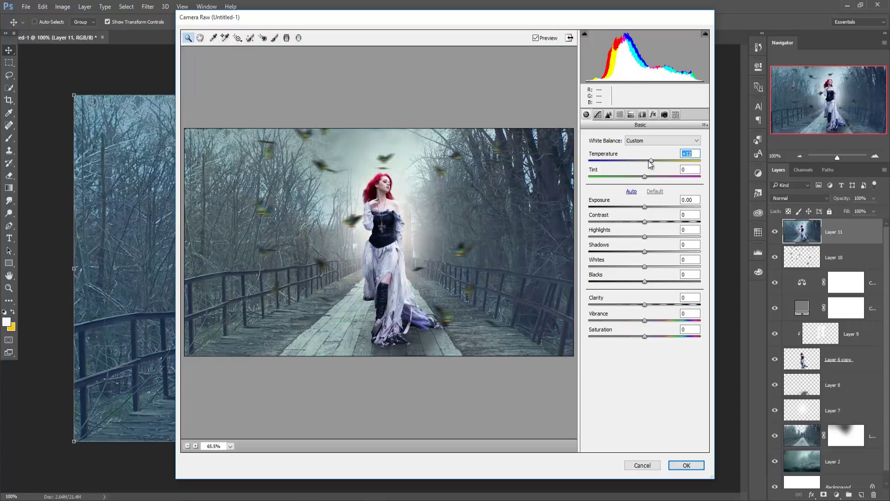
mouse_move(650, 160)
left_mouse_down()
mouse_move(632, 161)
mouse_move(636, 178)
left_mouse_up()
left_click(645, 176)
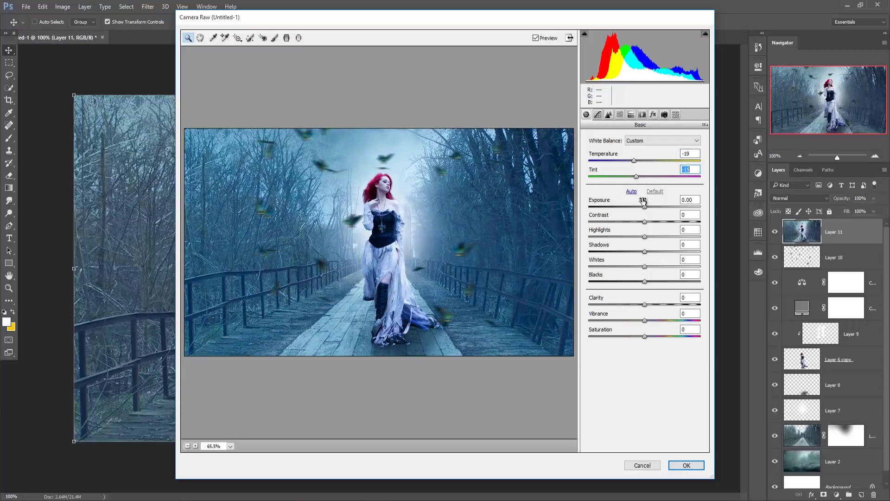
mouse_move(645, 207)
left_mouse_down()
mouse_move(620, 222)
mouse_move(654, 225)
mouse_move(649, 232)
left_mouse_up()
left_click(647, 320)
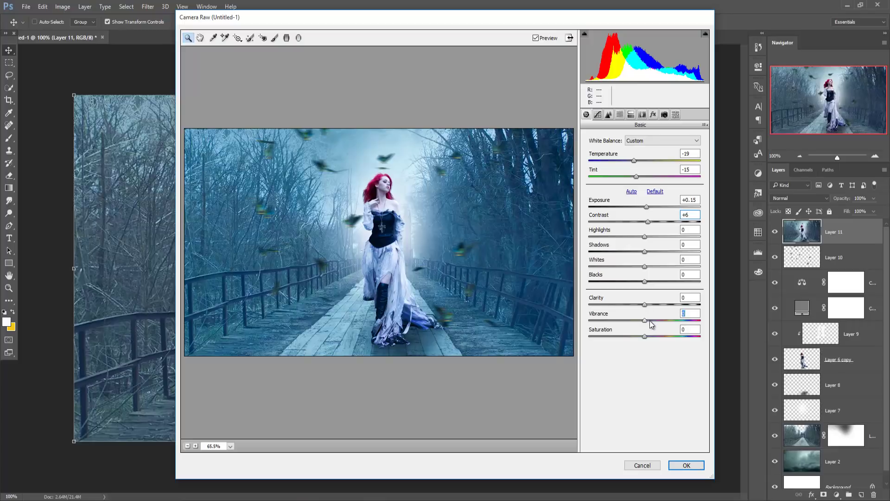
left_click_drag(650, 321, 651, 320)
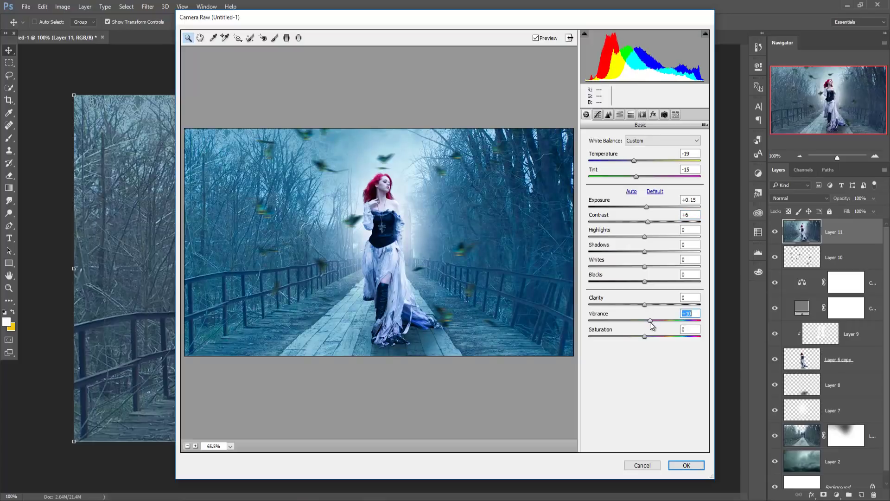
Step: Split-tone the merged layer: highlights hue 191 with slight saturation, shadows hue 59
left_click(631, 115)
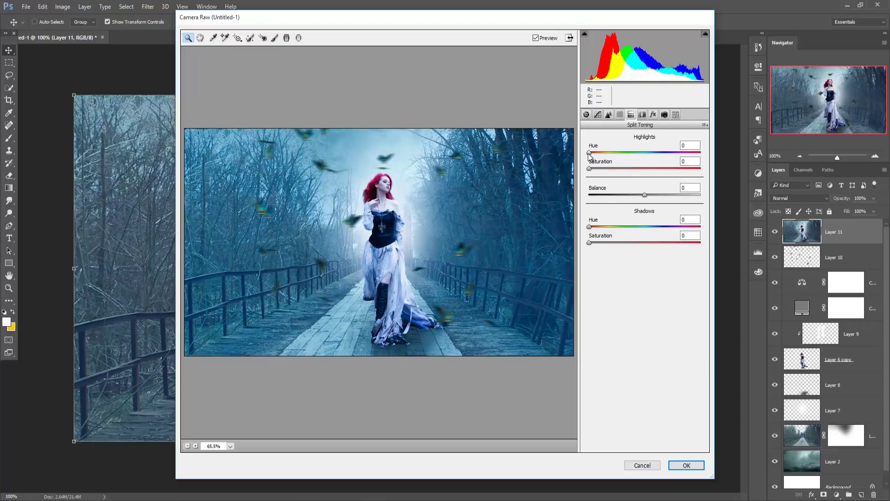
left_click_drag(589, 152, 648, 153)
left_click(589, 168)
left_click_drag(590, 168, 599, 169)
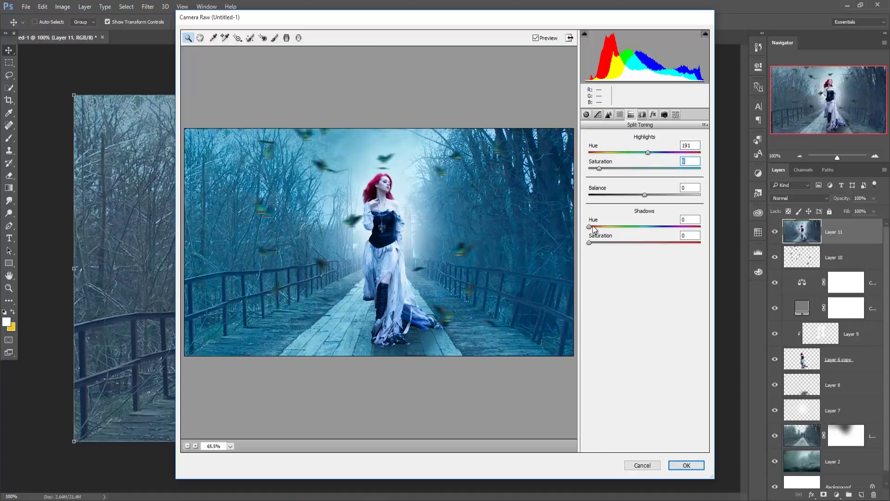
mouse_move(589, 243)
left_mouse_down()
mouse_move(605, 243)
mouse_move(595, 244)
left_mouse_up()
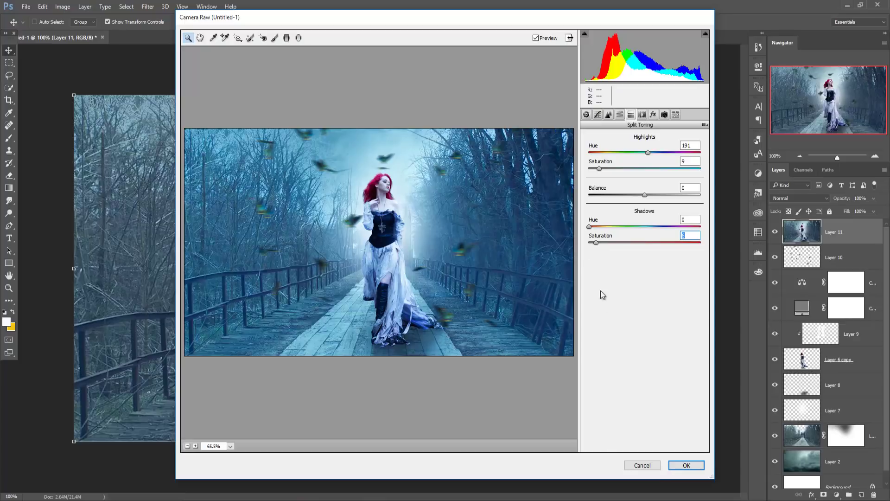
left_click_drag(589, 226, 607, 226)
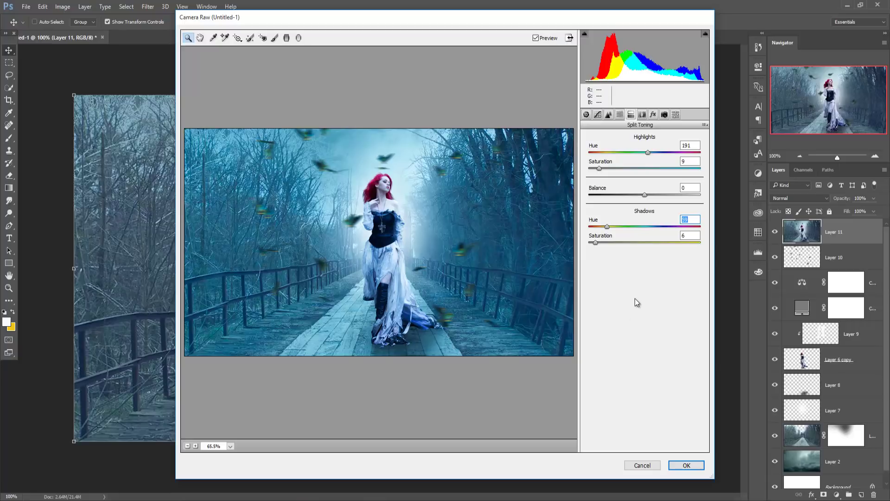
Step: Add a Post Crop Vignetting Amount of -21 and apply the Camera Raw grade
left_click(653, 115)
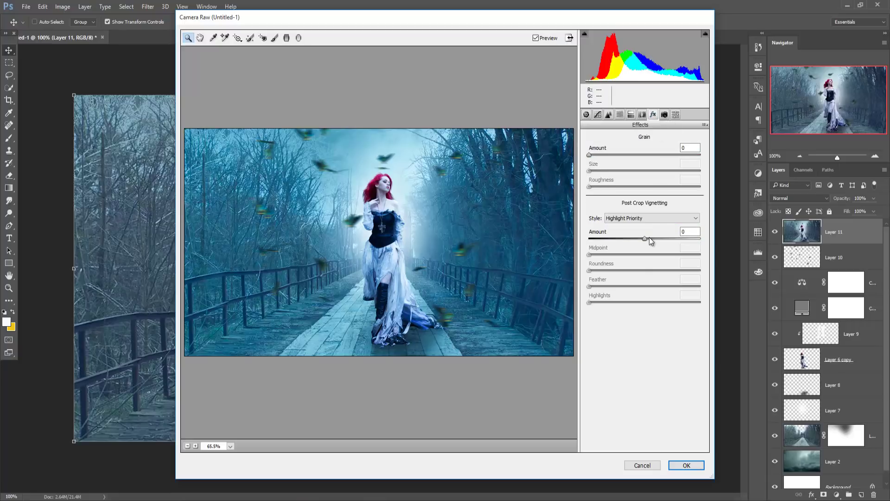
left_click_drag(645, 237, 634, 240)
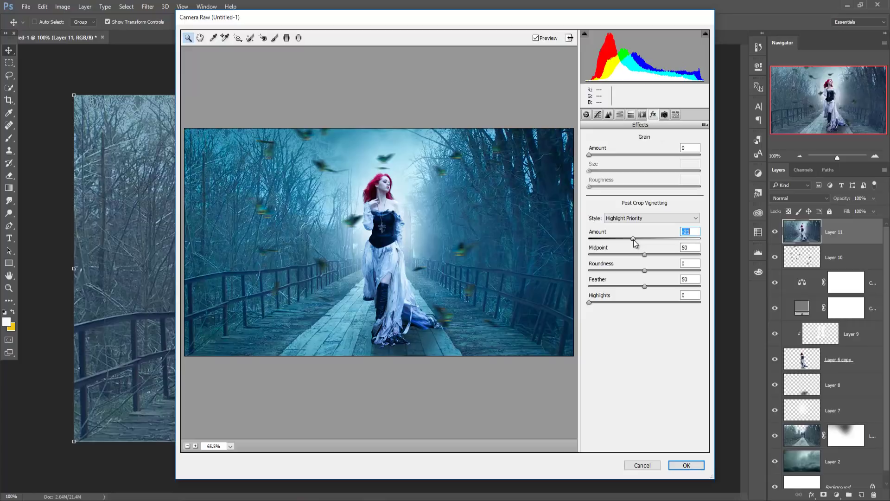
left_click(686, 465)
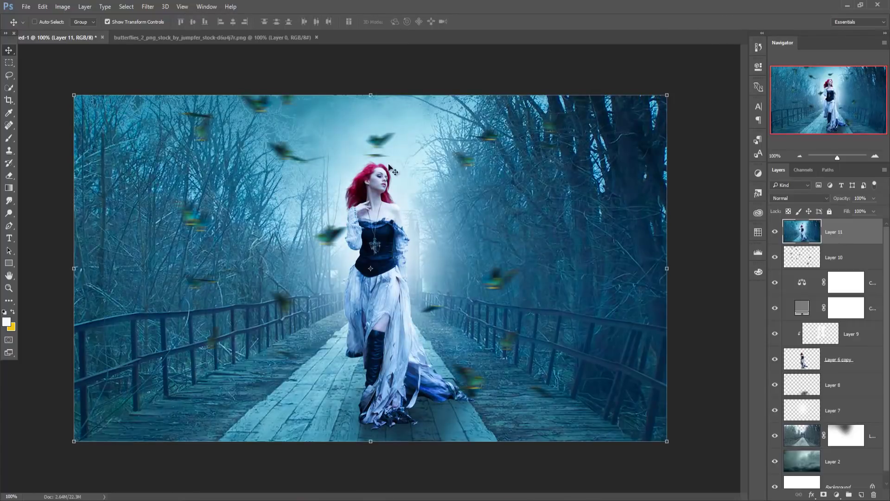
Step: Lasso the top-left butterfly in the butterflies stock image
left_click(174, 38)
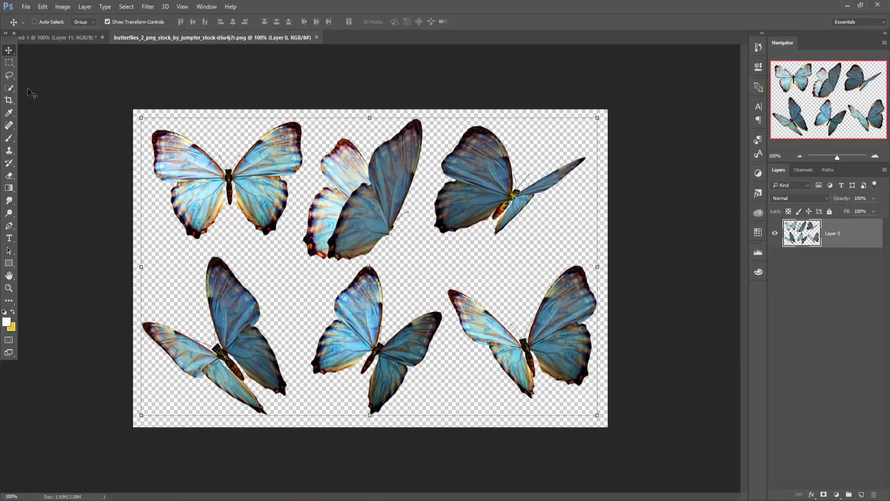
left_click(10, 76)
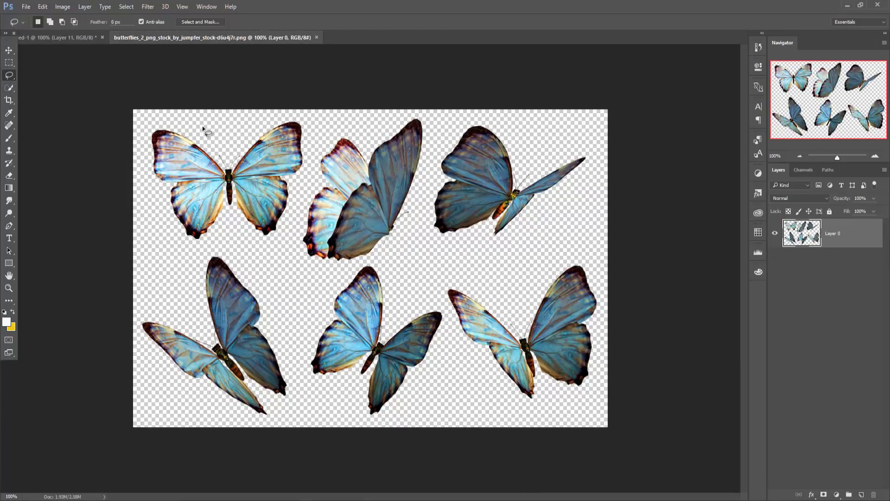
left_click_drag(152, 123, 175, 247)
mouse_move(257, 246)
left_mouse_down()
mouse_move(288, 224)
mouse_move(308, 175)
mouse_move(309, 125)
left_mouse_up()
left_click_drag(277, 120, 201, 130)
left_click(9, 49)
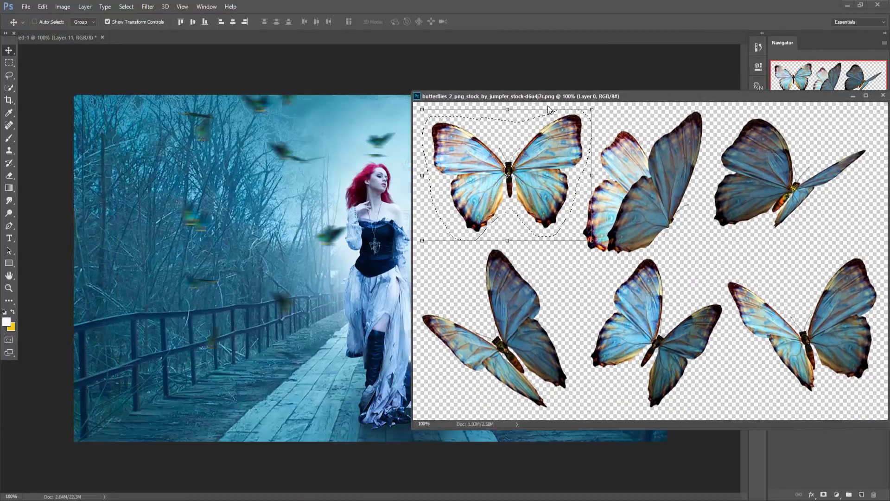
Step: Drag the selected butterfly into the bridge composite as Layer 12, then hide the stock window
left_click_drag(205, 62, 599, 111)
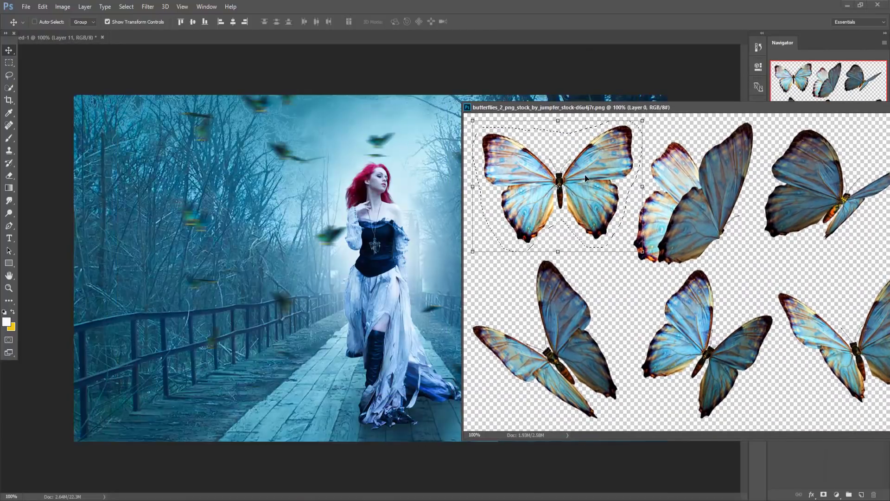
left_click_drag(557, 195, 380, 211)
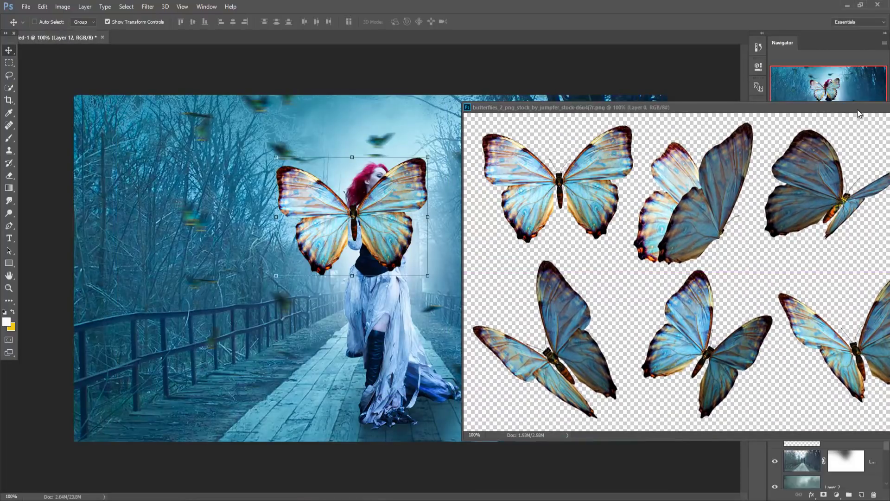
left_click_drag(858, 109, 624, 171)
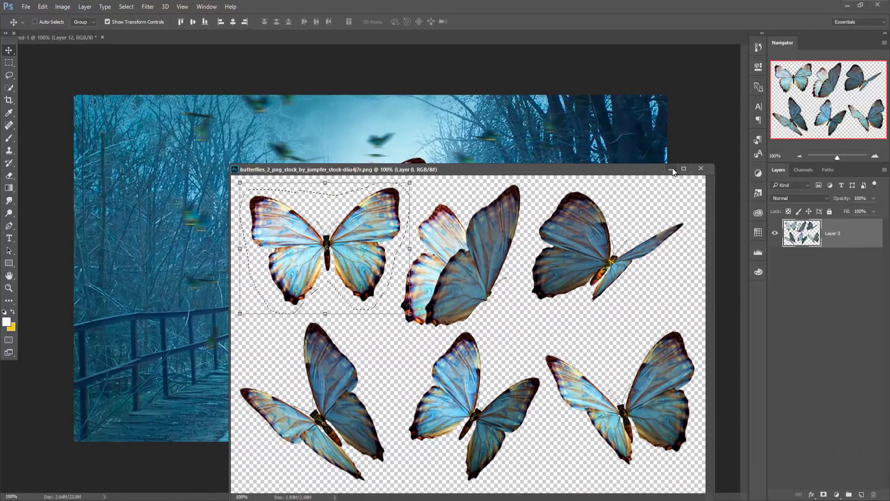
left_click(671, 169)
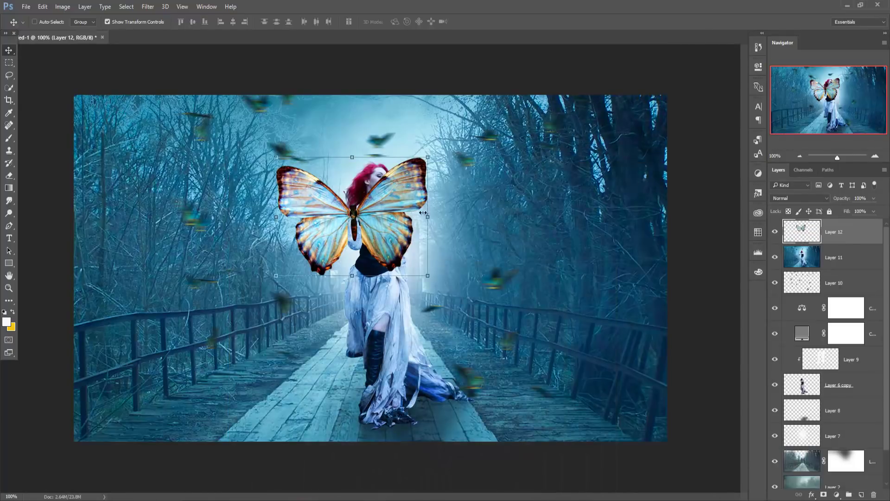
Step: Scale the Layer 12 butterfly to about 77%, rotate it about -30°, and place it by the right railing
left_click_drag(427, 157, 392, 185)
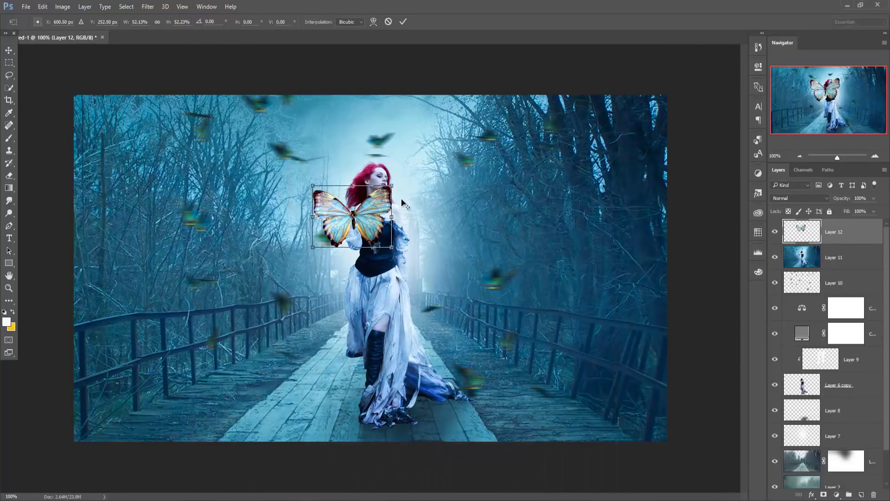
left_click_drag(371, 213, 614, 366)
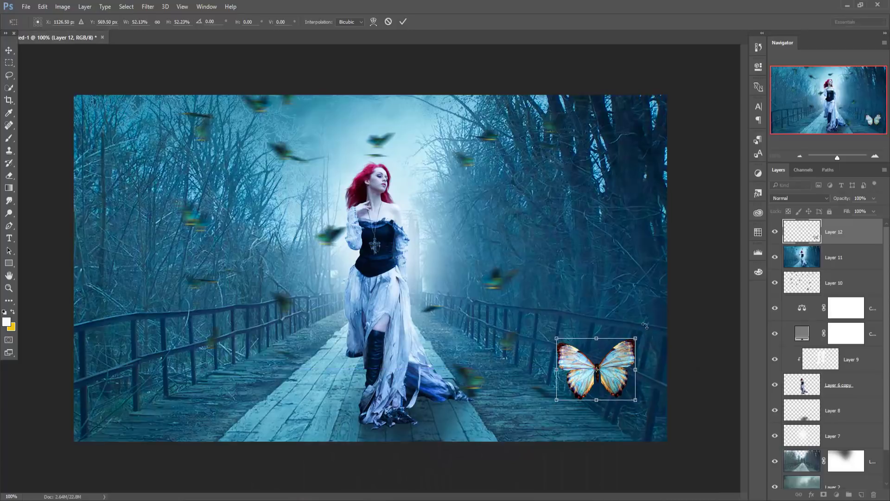
left_click_drag(645, 325, 616, 307)
left_click_drag(615, 356, 619, 367)
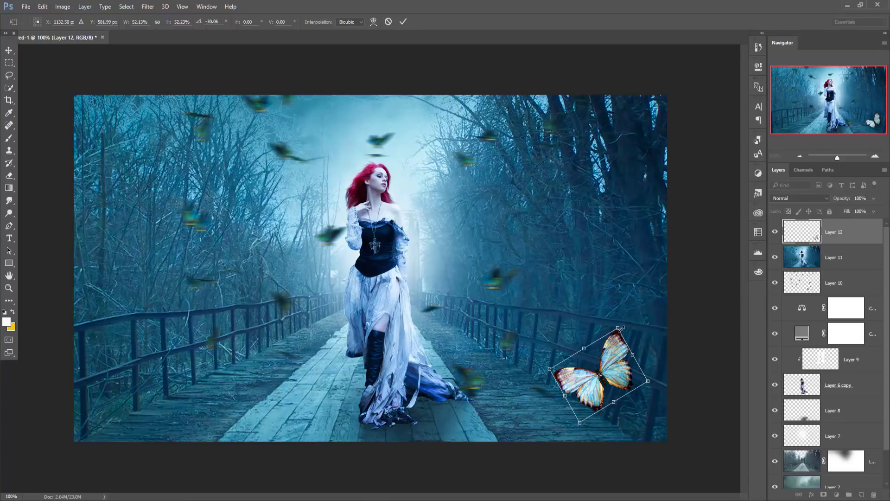
left_click_drag(617, 321, 629, 309)
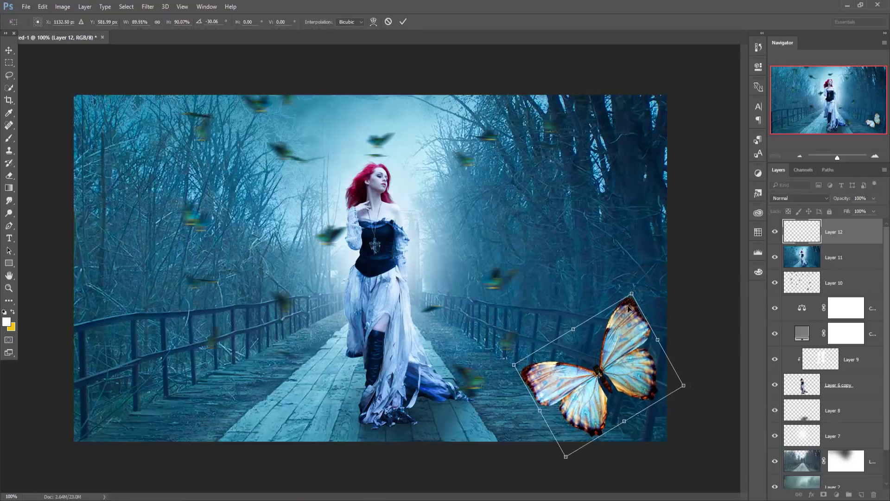
left_click_drag(625, 375, 621, 348)
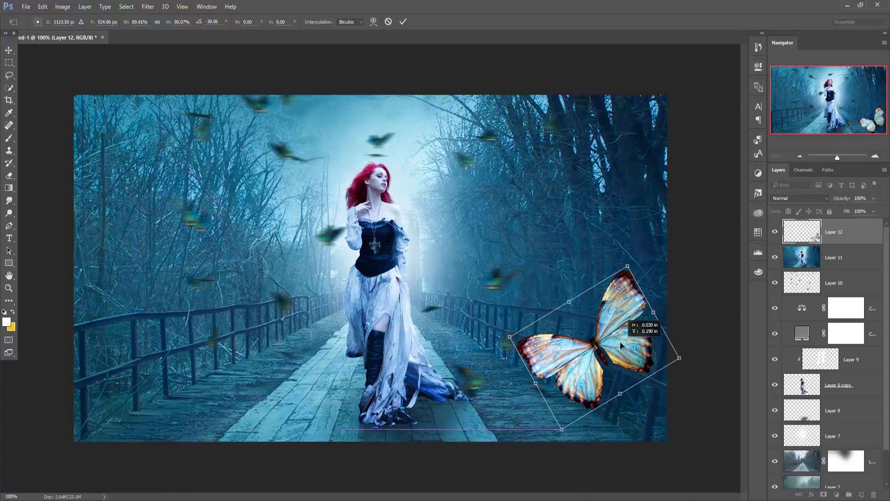
left_click_drag(625, 269, 621, 281)
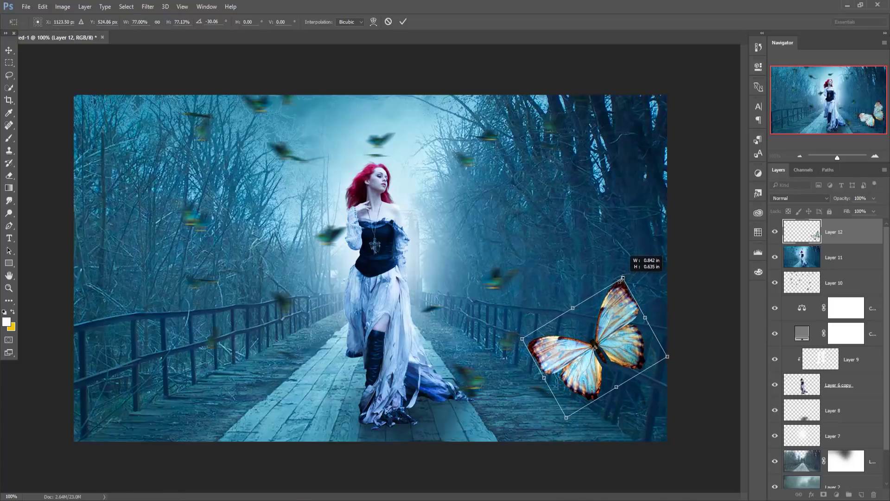
left_click(403, 22)
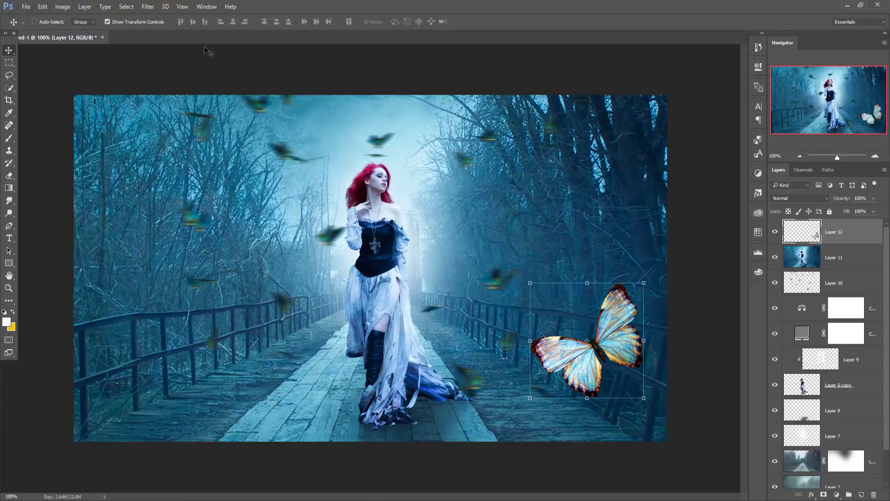
left_click(149, 7)
mouse_move(154, 113)
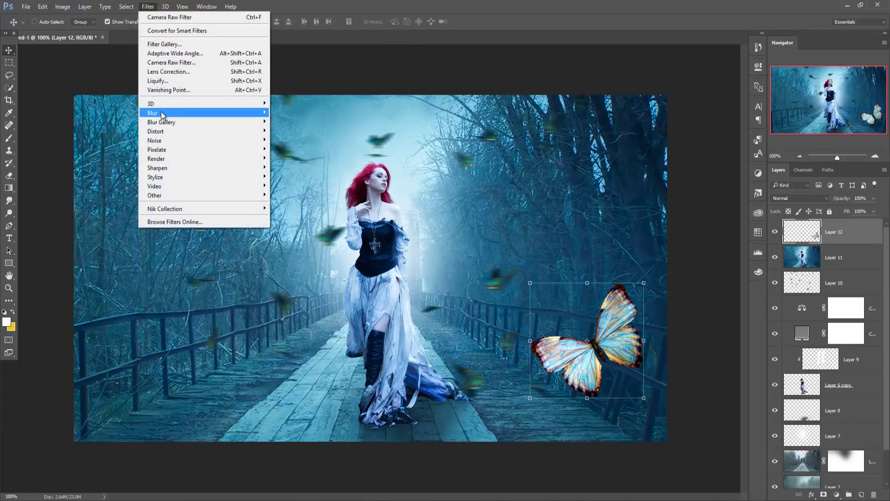
Step: After cancelling a Lens Blur trial, give the lower-right butterfly a 0°, 18-pixel Motion Blur
left_click(294, 158)
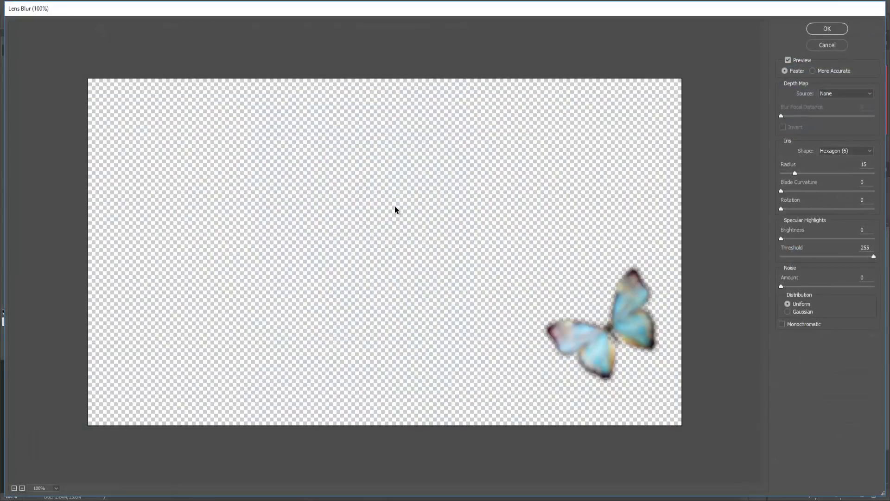
left_click(827, 44)
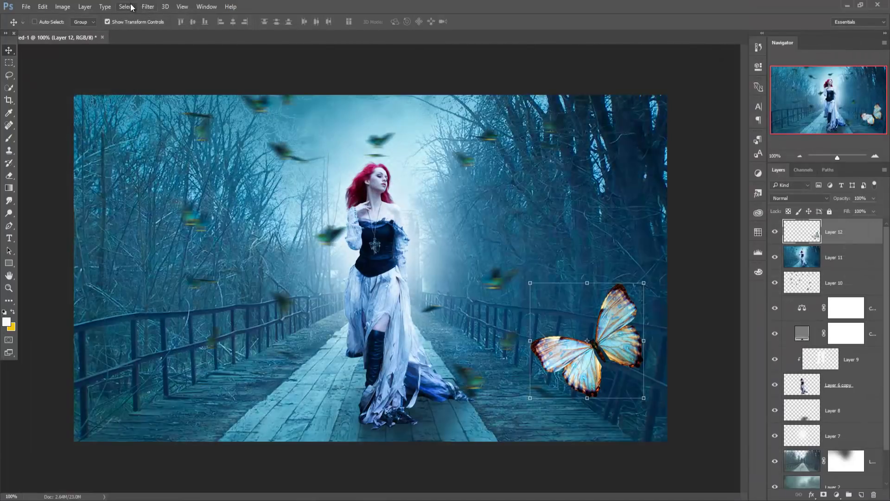
left_click(147, 6)
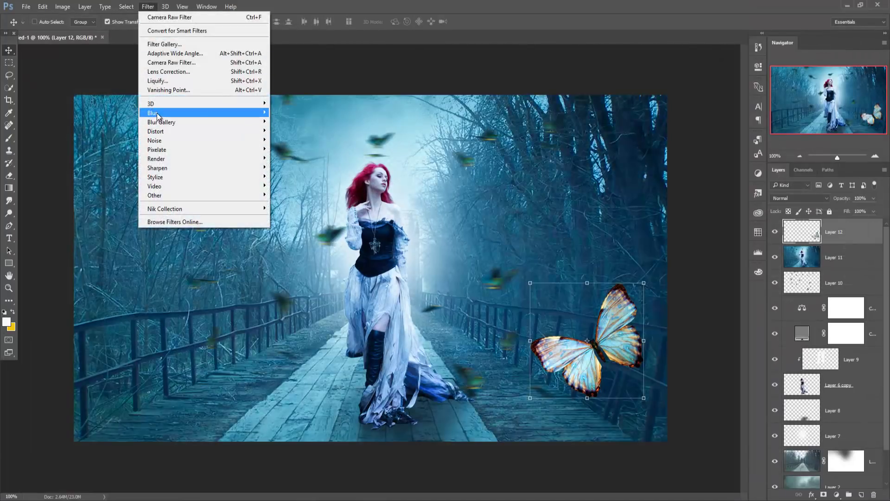
mouse_move(153, 113)
left_click(294, 168)
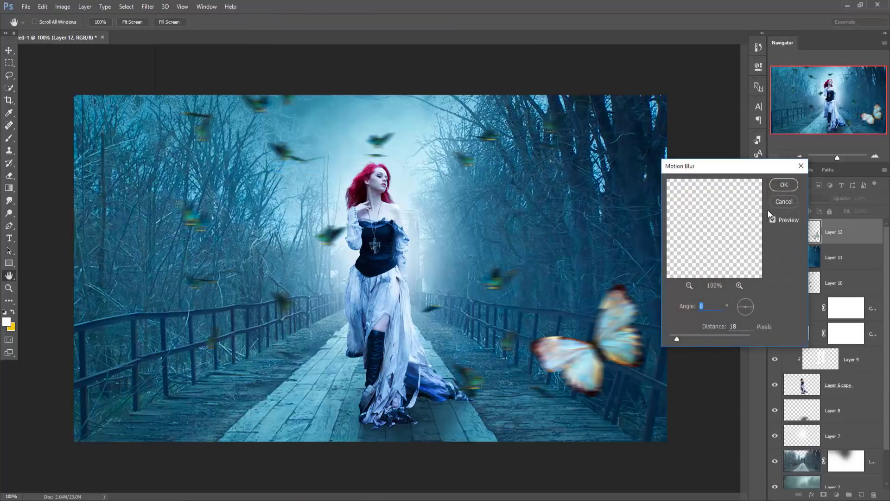
left_click(783, 185)
key("v")
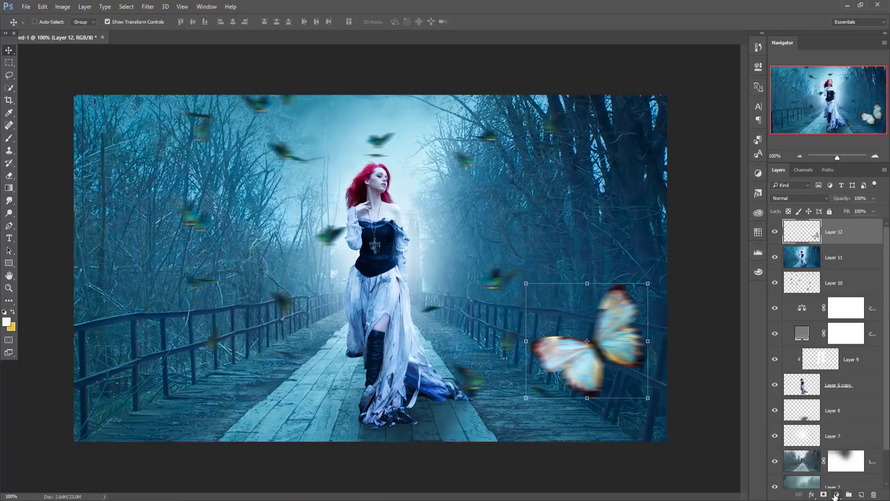
Step: Camera Raw the butterfly: Temperature -27, split-toned highlights at hue 192 with saturation 10
left_click(148, 6)
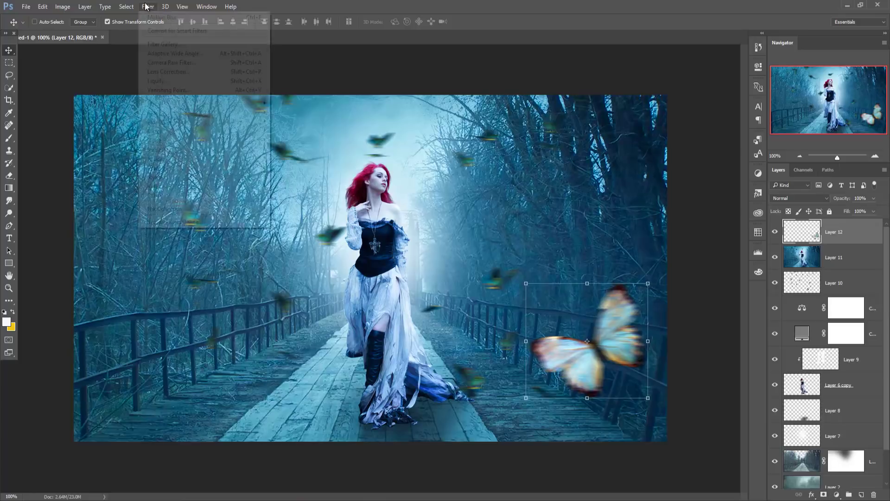
left_click(171, 62)
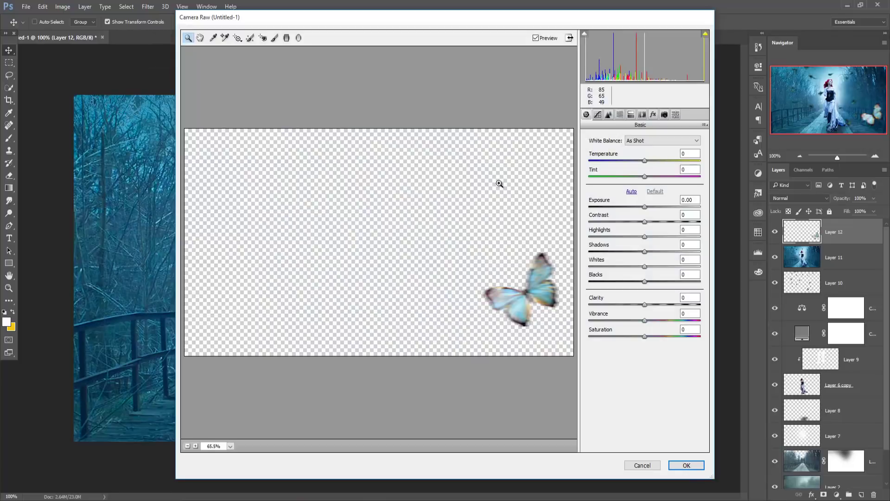
left_click_drag(637, 161, 631, 164)
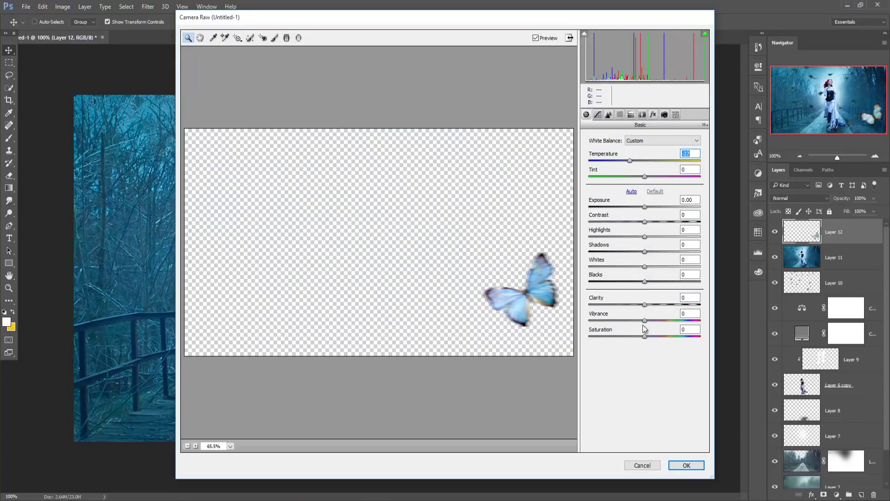
left_click(631, 114)
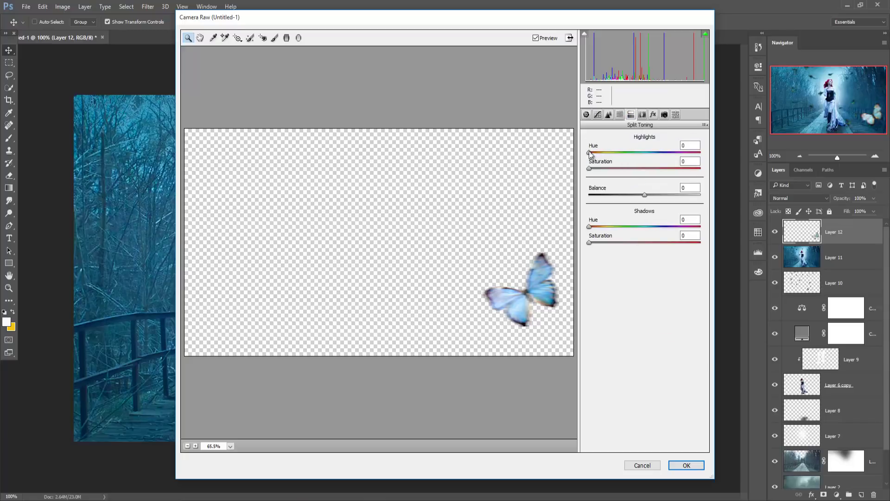
left_click_drag(589, 153, 651, 159)
left_click_drag(589, 168, 600, 169)
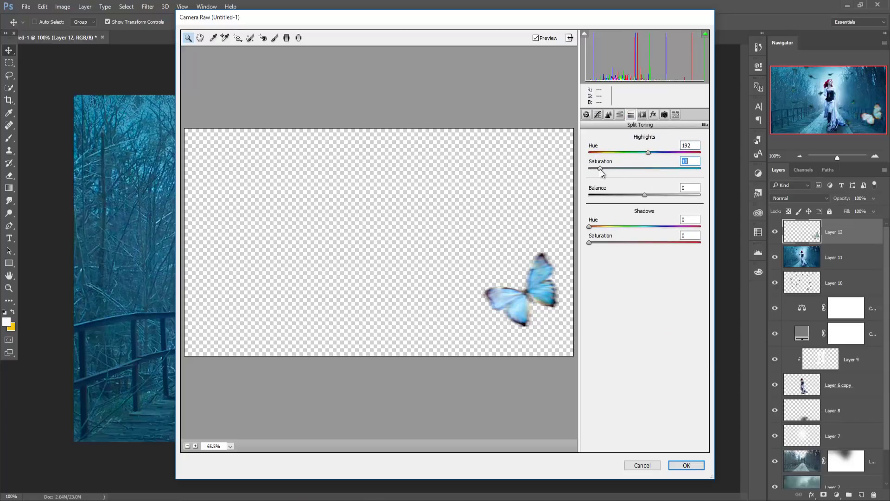
left_click(685, 465)
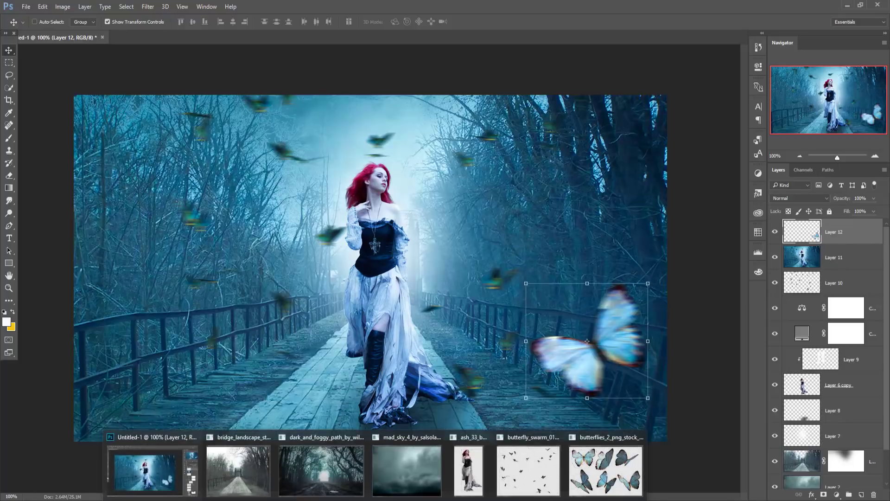
Step: Lasso a second butterfly from the stock image and drag it into the composite as Layer 13
left_click(603, 482)
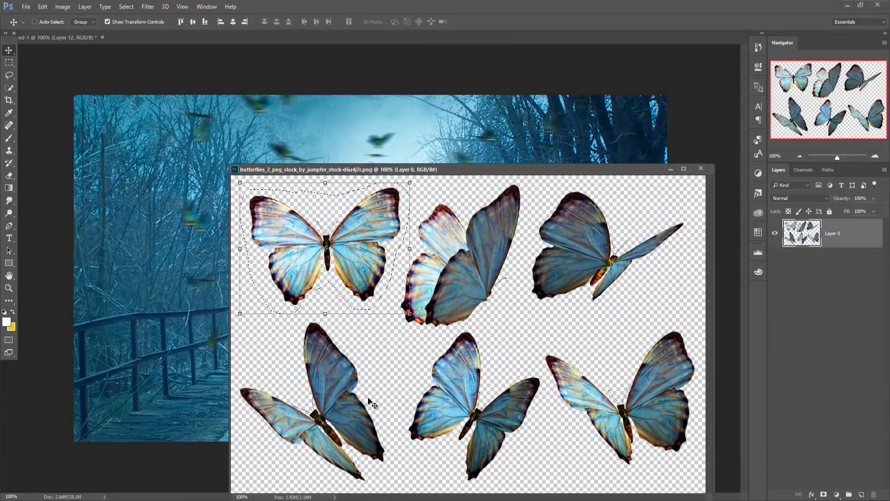
left_click(9, 75)
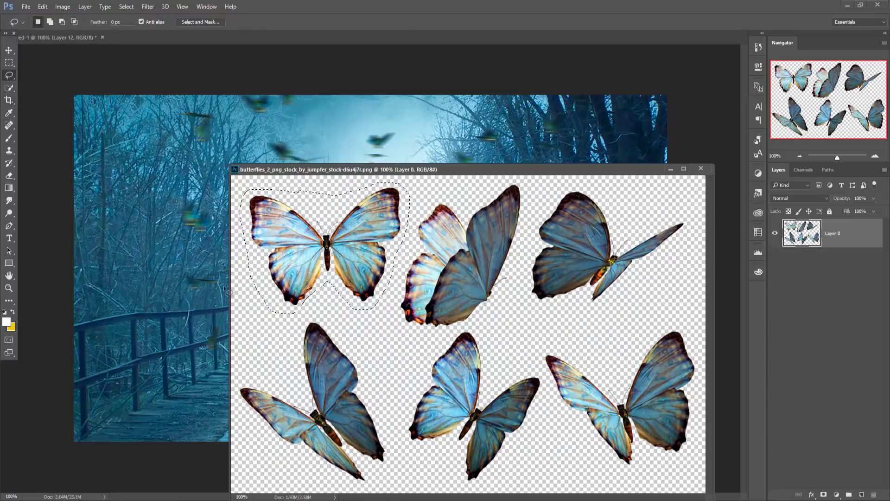
left_click_drag(427, 335, 470, 321)
left_click_drag(504, 299, 429, 335)
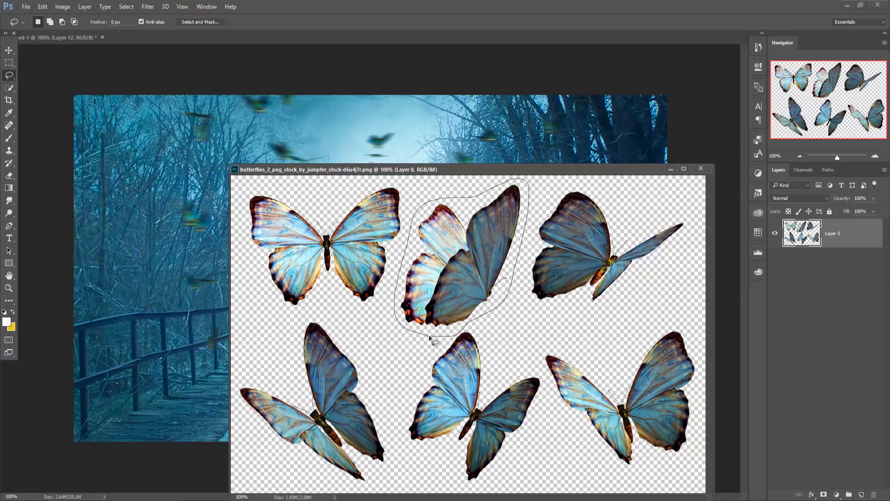
left_click(9, 50)
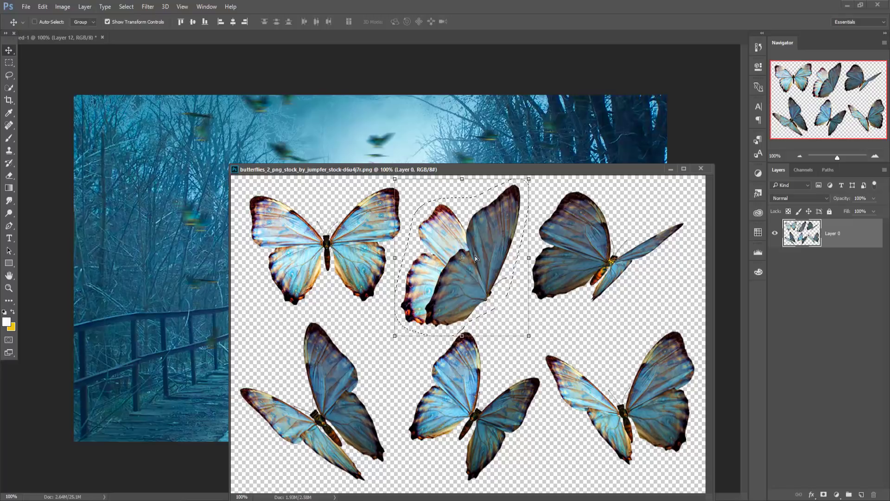
left_click_drag(477, 258, 207, 193)
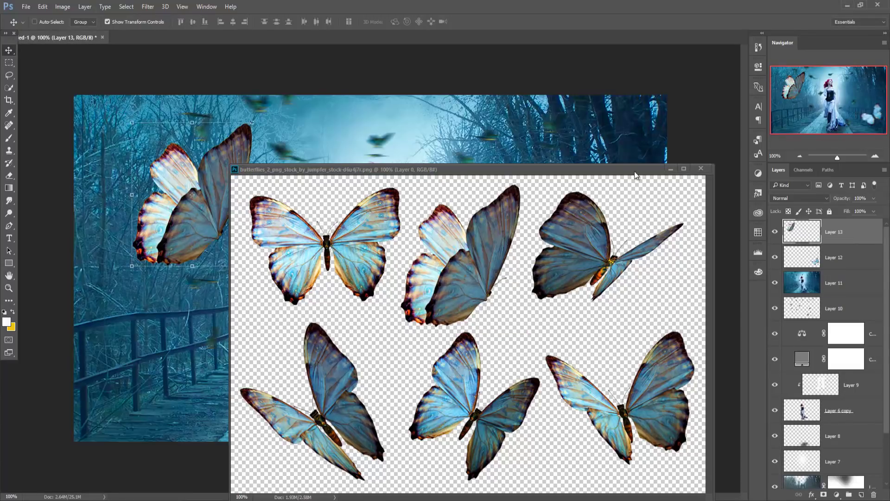
left_click(670, 170)
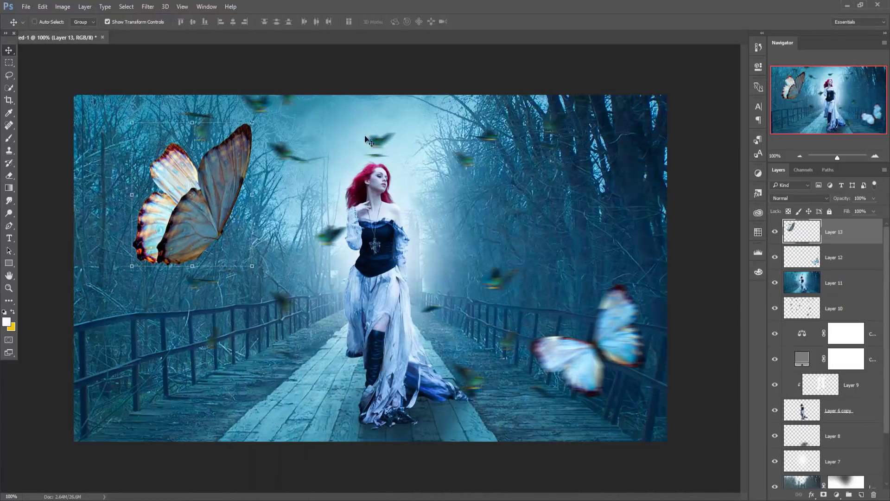
Step: Scale the Layer 13 butterfly to about 50% and place it near the upper-left trees
left_click_drag(252, 122, 230, 150)
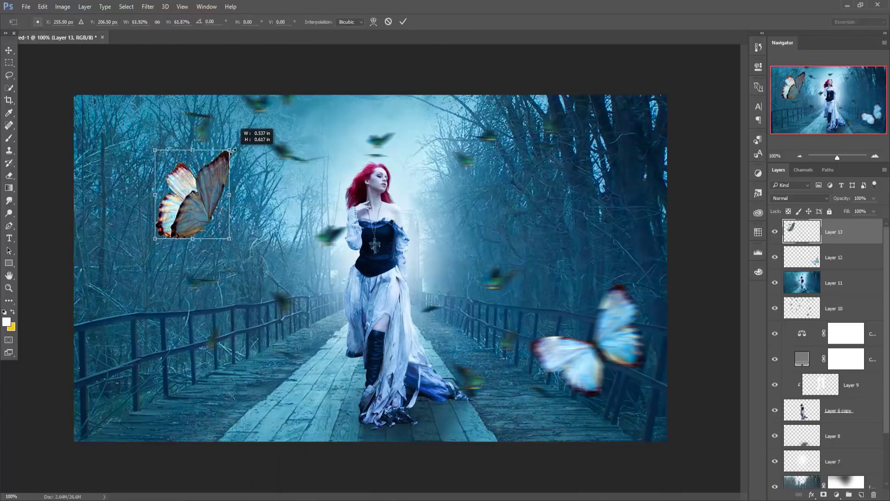
left_click_drag(213, 202, 181, 177)
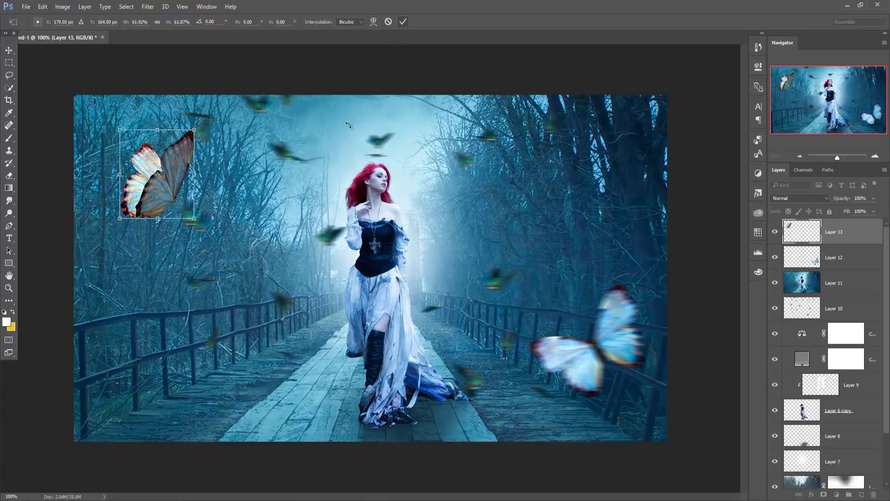
left_click_drag(195, 130, 187, 168)
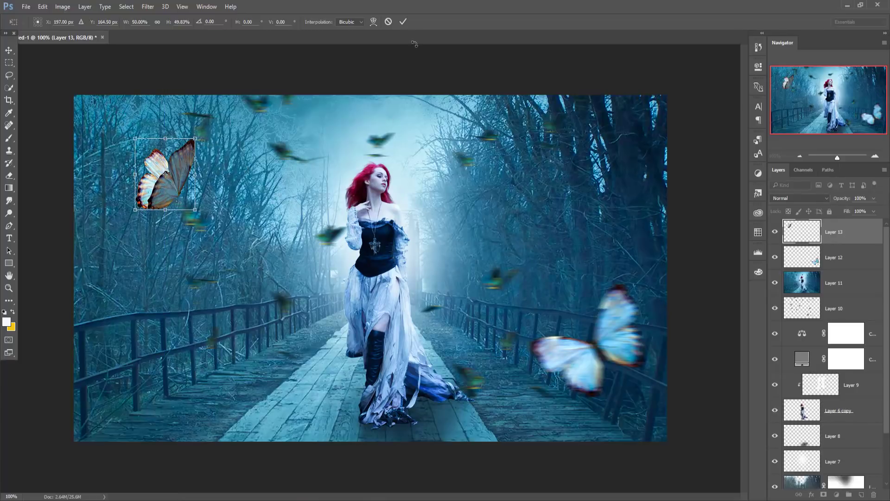
left_click(403, 23)
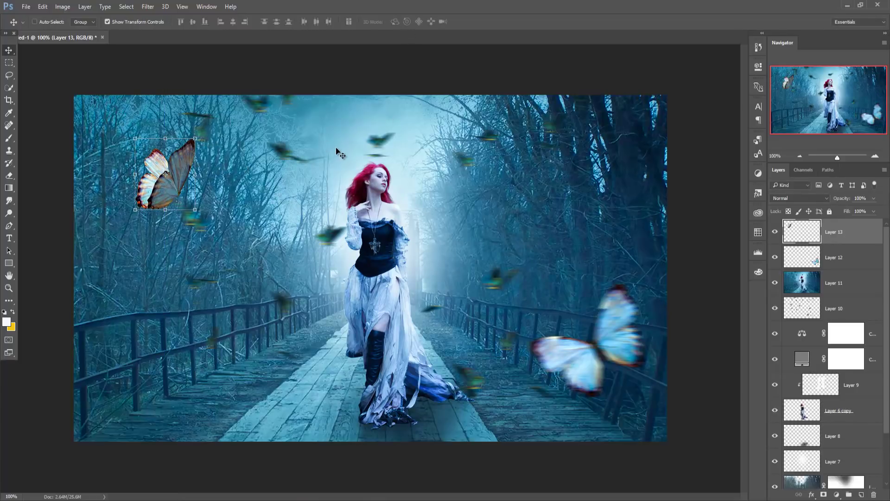
Step: Camera Raw the small butterfly: Temperature -31, Vibrance +15, highlights hue about 185, saturation about 10
left_click(146, 7)
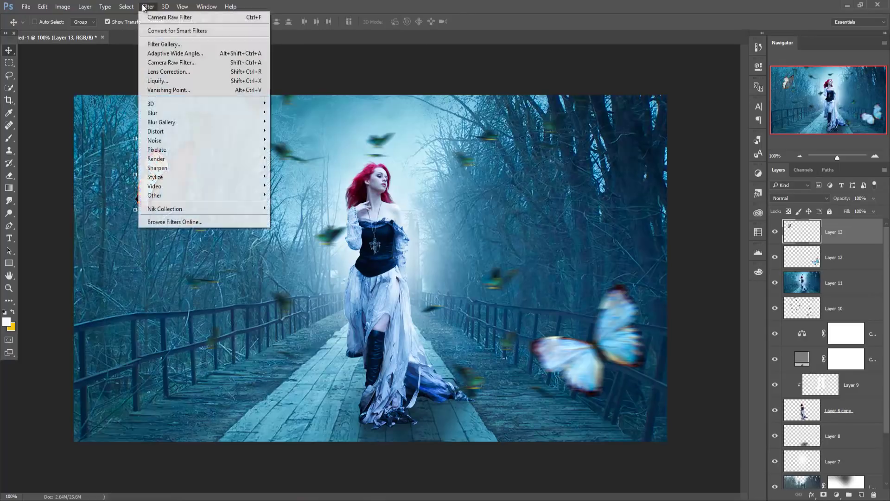
left_click(170, 64)
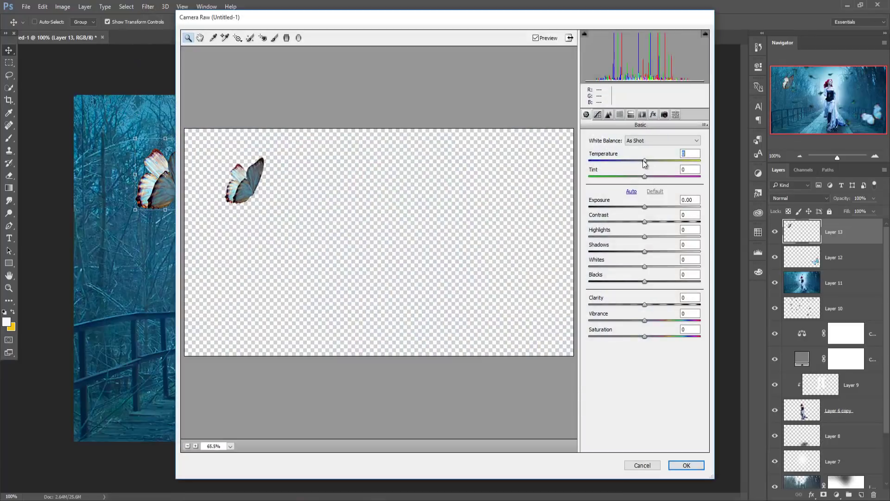
left_click_drag(644, 161, 627, 161)
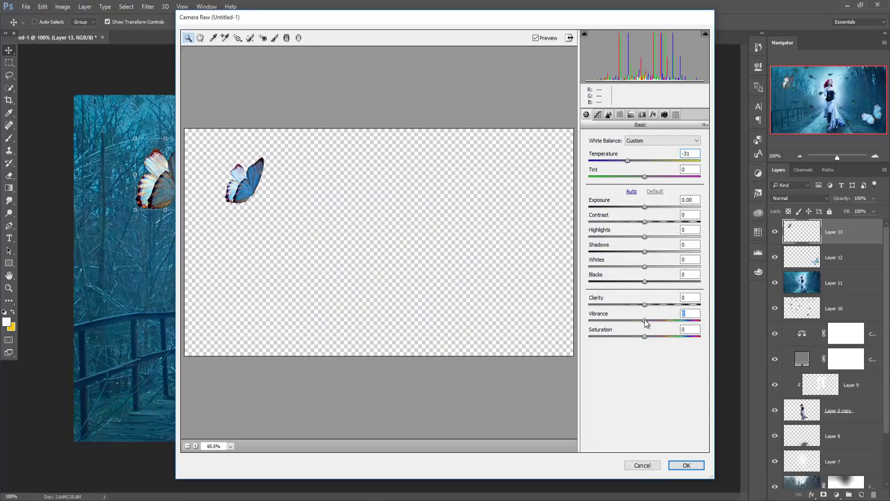
left_click_drag(645, 320, 653, 320)
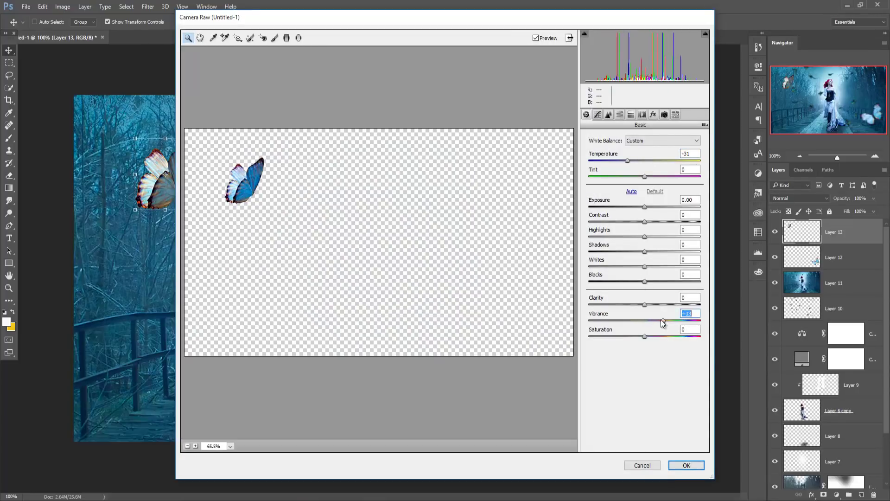
left_click(631, 115)
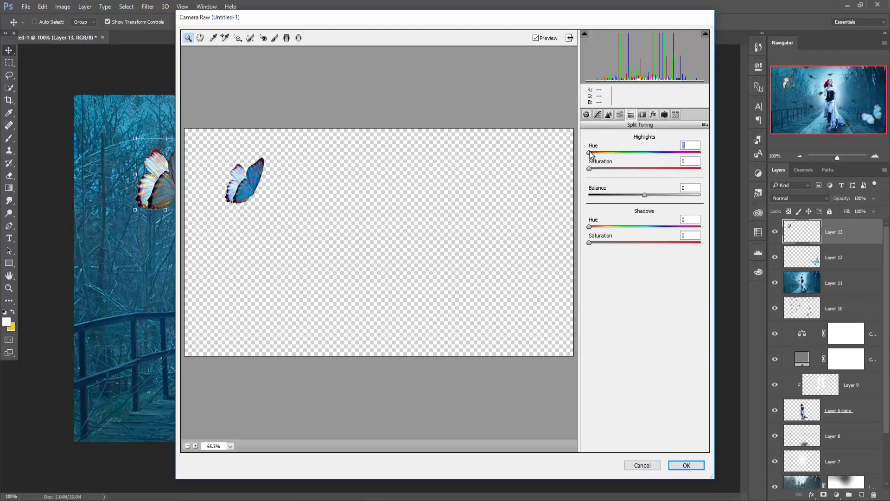
left_click_drag(589, 153, 651, 153)
left_click_drag(590, 169, 605, 172)
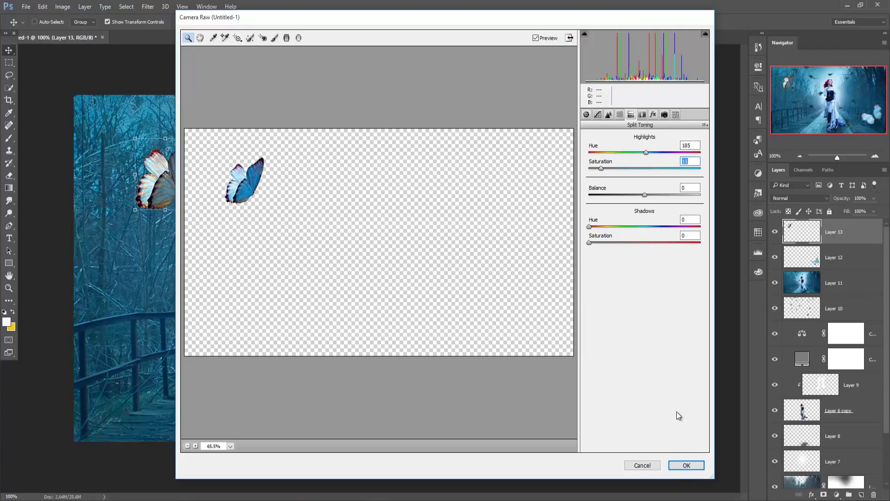
left_click(687, 465)
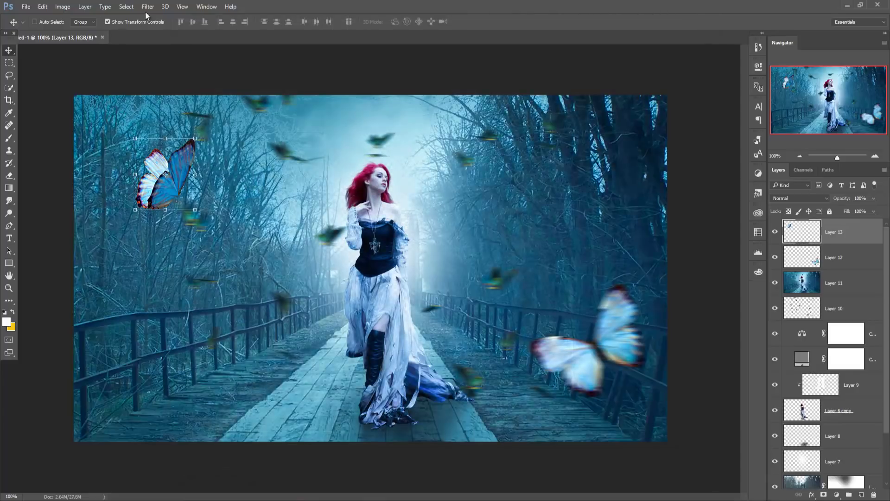
left_click(147, 7)
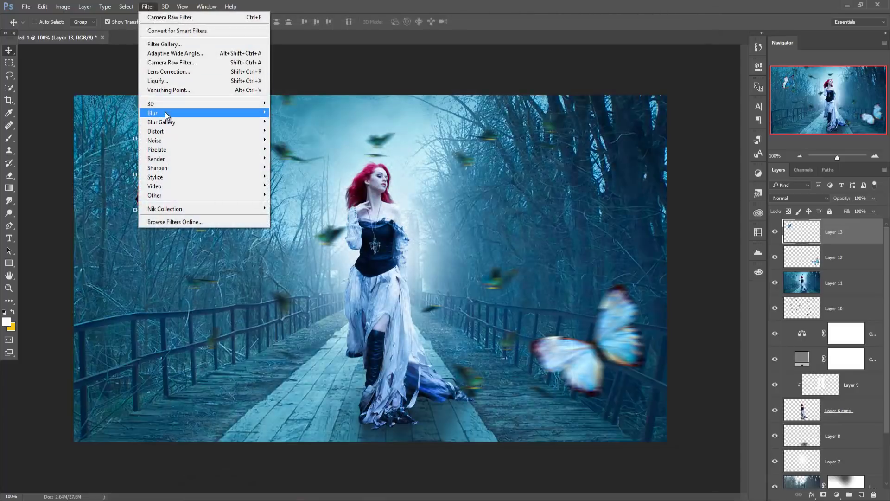
Step: Motion-blur the small blue butterfly at distance 18 and duplicate its layer
mouse_move(158, 113)
left_click(292, 168)
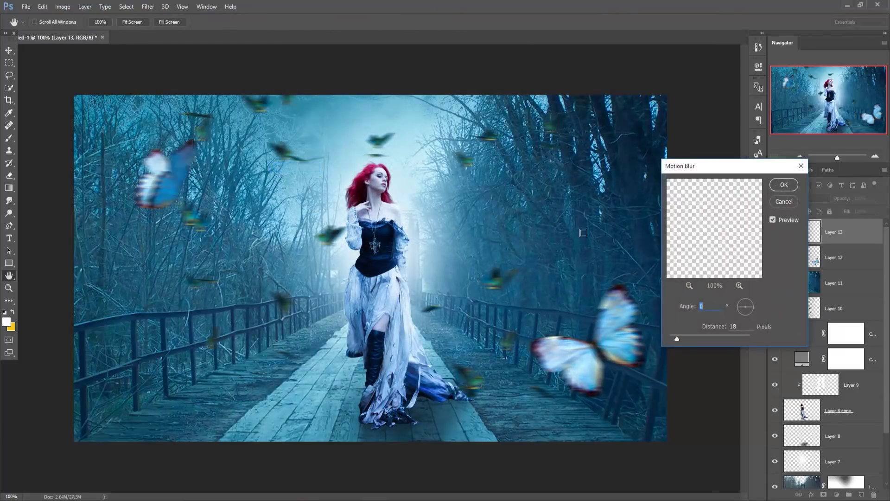
left_click(780, 185)
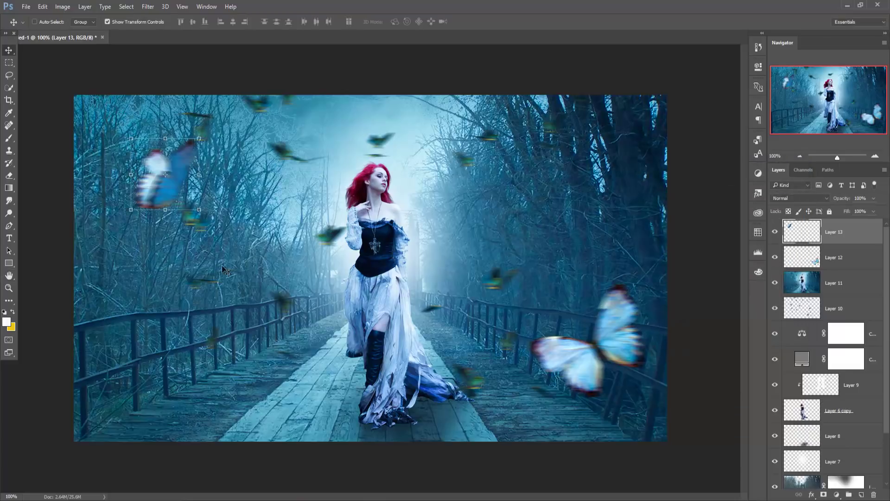
right_click(177, 175)
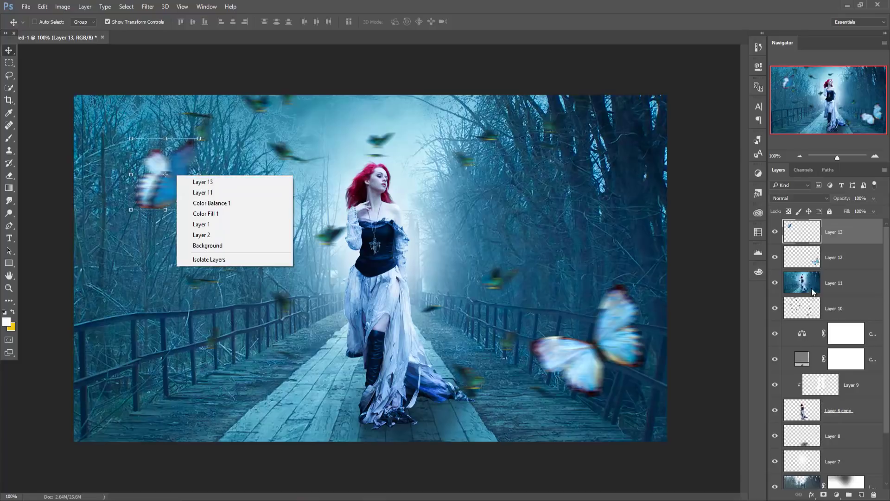
right_click(851, 237)
left_click(753, 102)
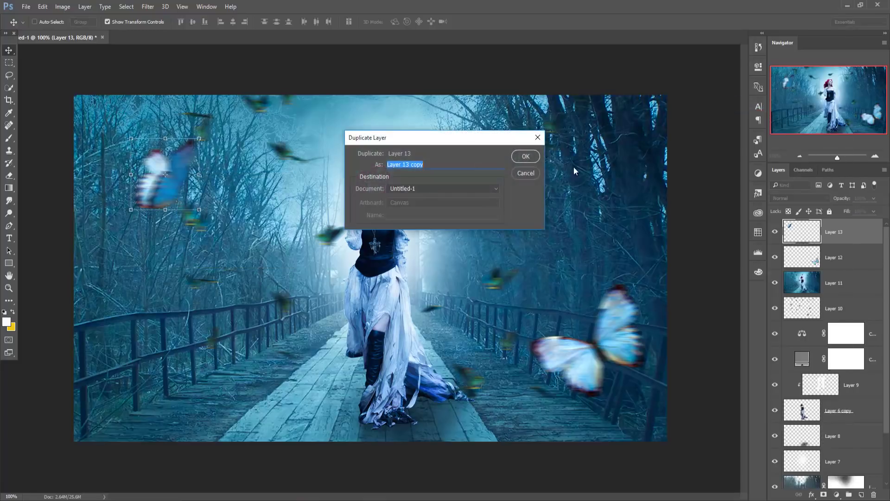
left_click(512, 160)
Step: Place the butterfly copy low on the walkway beside the woman's skirt
left_click_drag(167, 176, 338, 394)
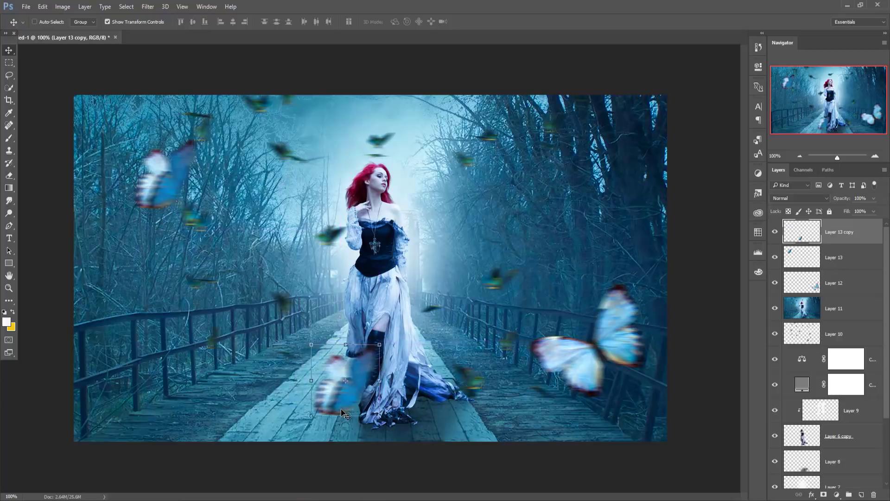
mouse_move(337, 394)
left_mouse_down()
mouse_move(341, 411)
mouse_move(337, 401)
left_mouse_up()
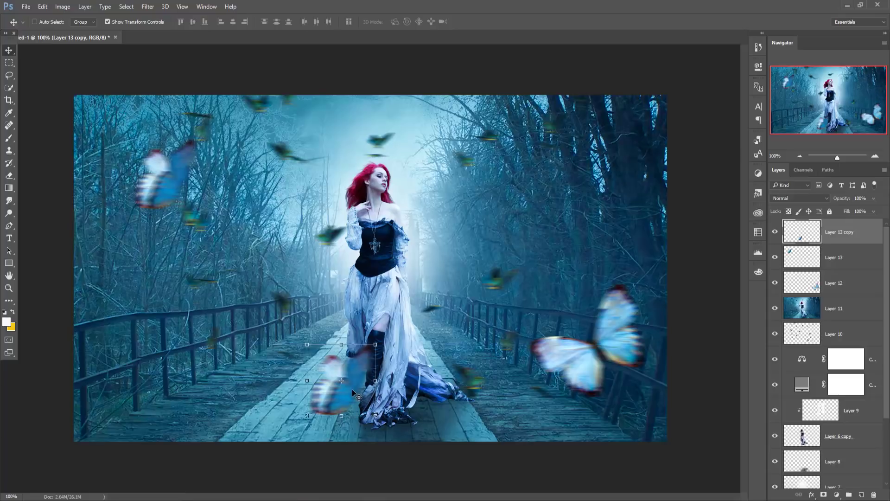
left_click_drag(352, 392, 331, 380)
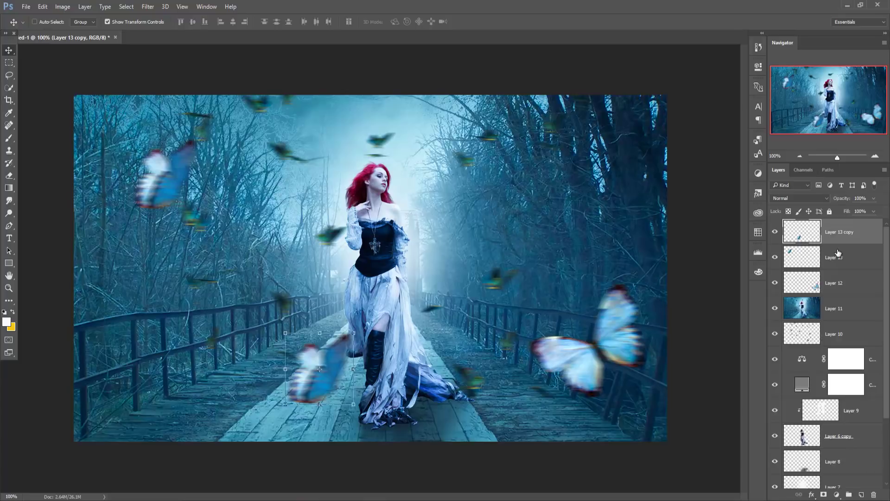
left_click(848, 284)
right_click(856, 285)
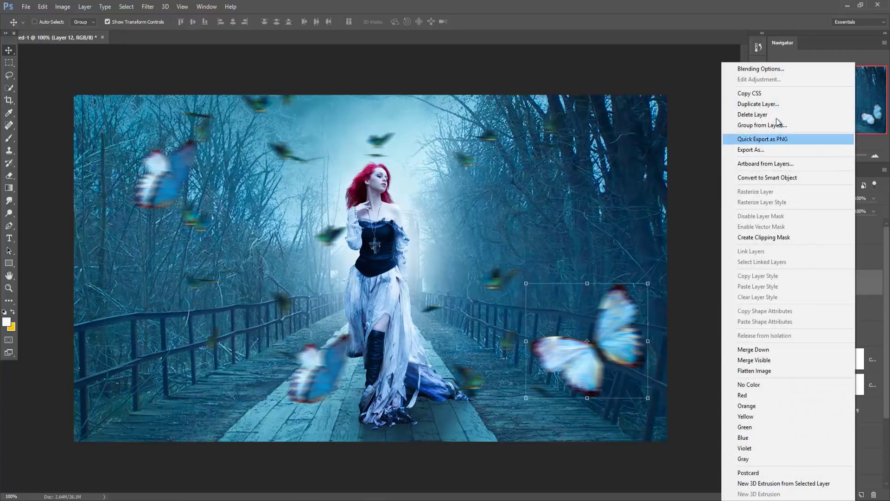
Step: Duplicate the right-hand butterfly, scale it to about 54%, rotate about -20°, and place it upper right
left_click(777, 105)
left_click(533, 155)
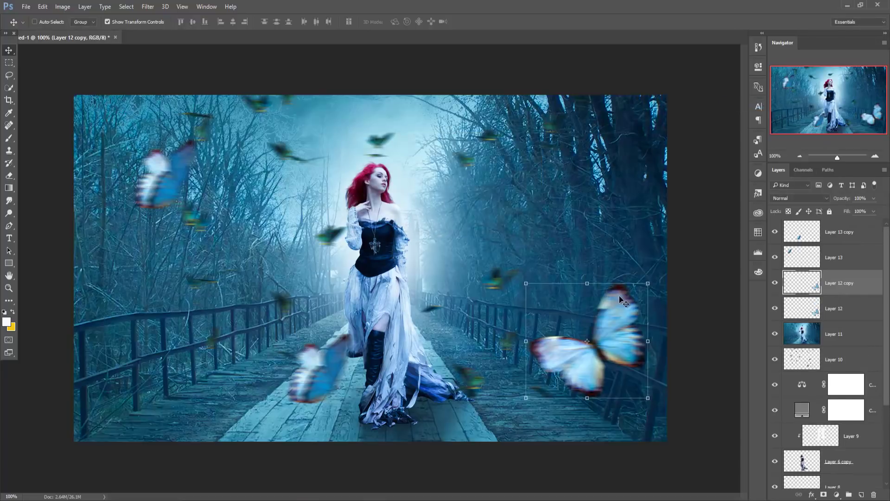
mouse_move(605, 267)
left_mouse_down()
mouse_move(582, 104)
mouse_move(555, 79)
left_mouse_up()
mouse_move(576, 170)
left_mouse_down("alt")
mouse_move(552, 142)
mouse_move(512, 188)
mouse_move(497, 188)
left_mouse_up("alt")
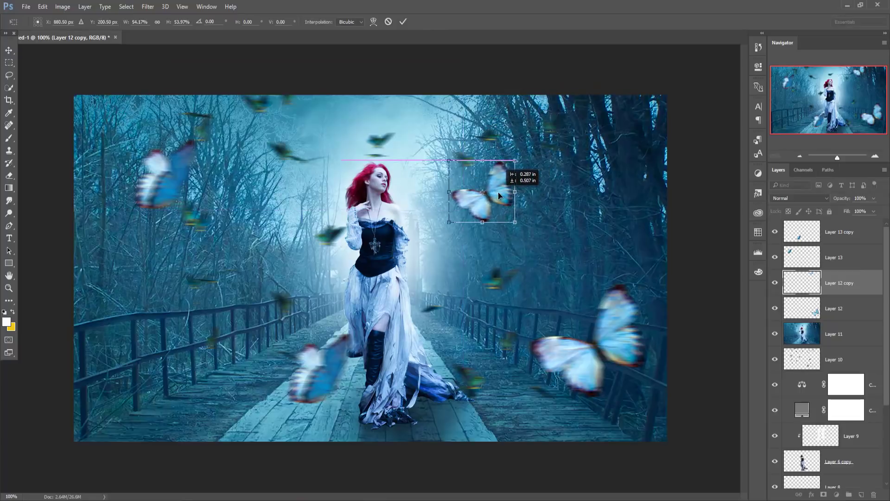
left_click_drag(521, 141, 535, 115)
left_click_drag(500, 188, 516, 180)
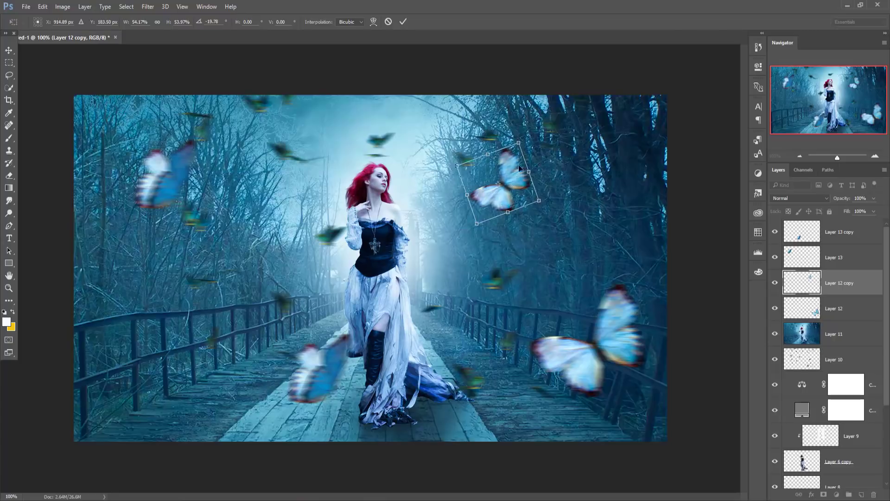
left_click_drag(510, 123, 459, 134)
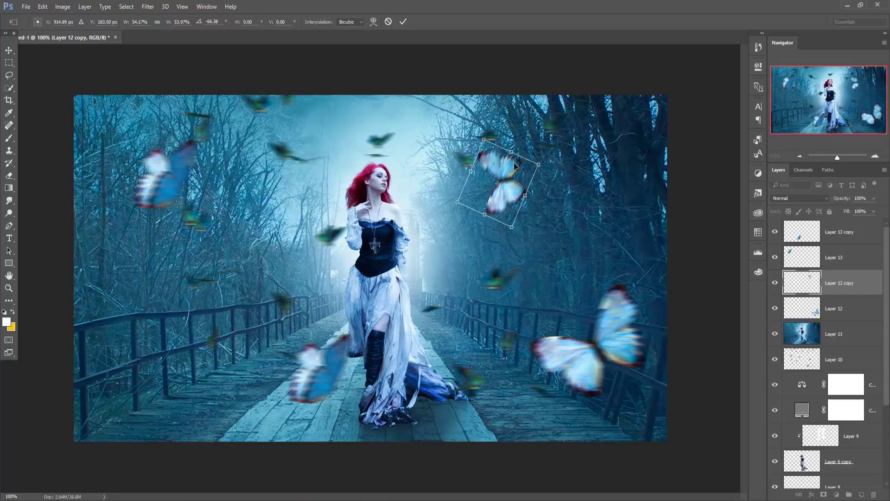
left_click_drag(507, 186, 493, 192)
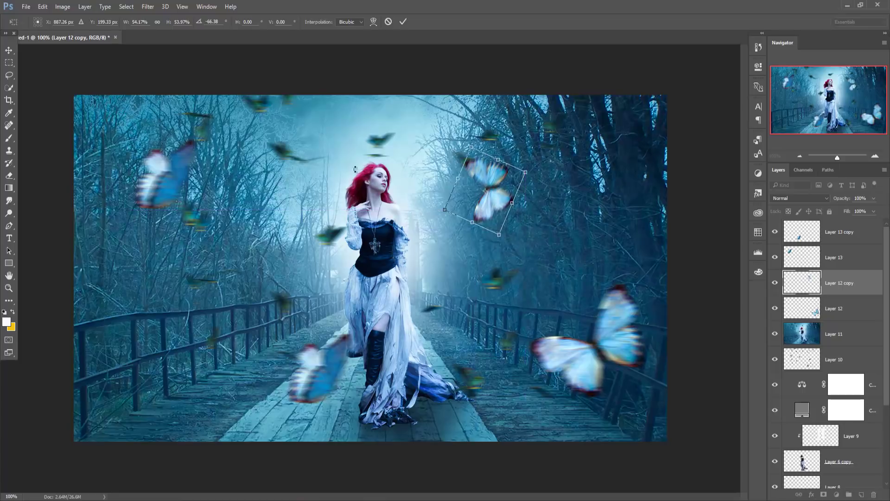
left_click(9, 54)
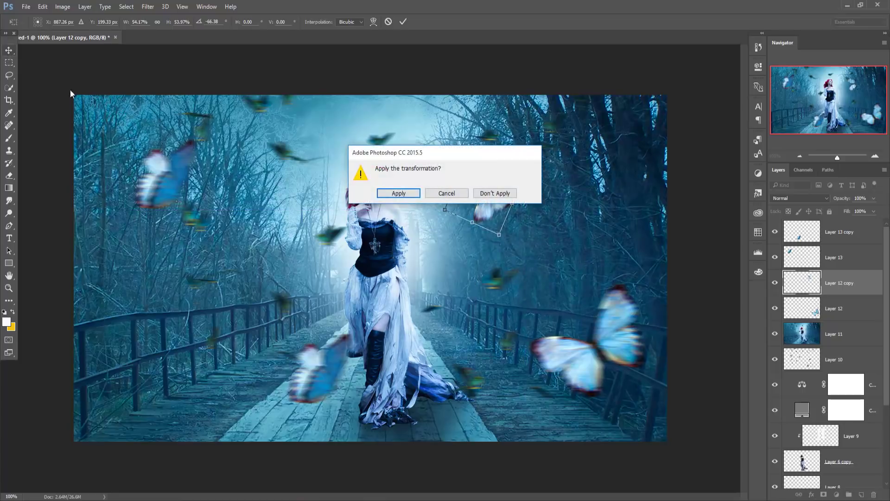
left_click(393, 194)
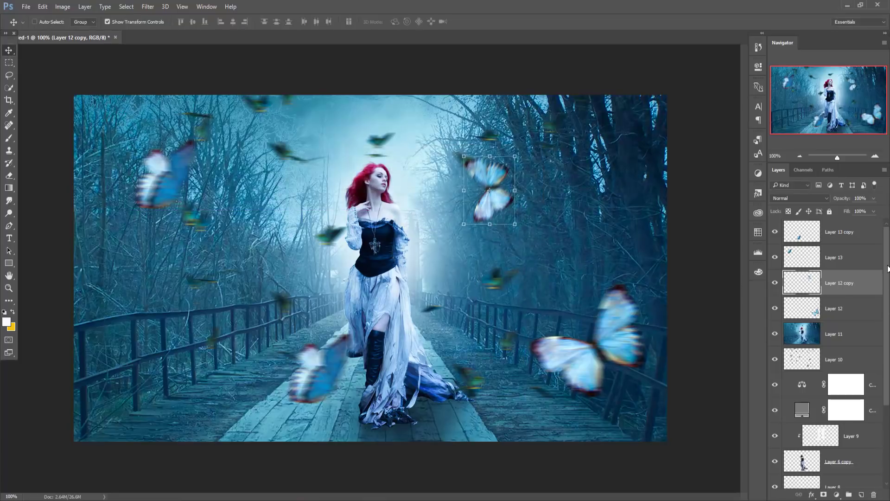
Step: Stamp all visible layers into a merged Layer 14 with Ctrl+Shift+Alt+E, then open the Filter menu
left_click(853, 231)
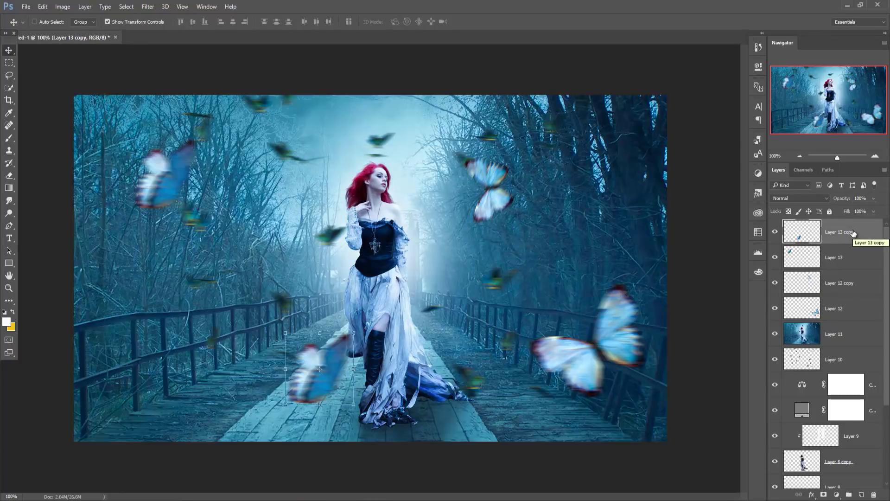
key("ctrl")
key("ctrl+shift+alt+e")
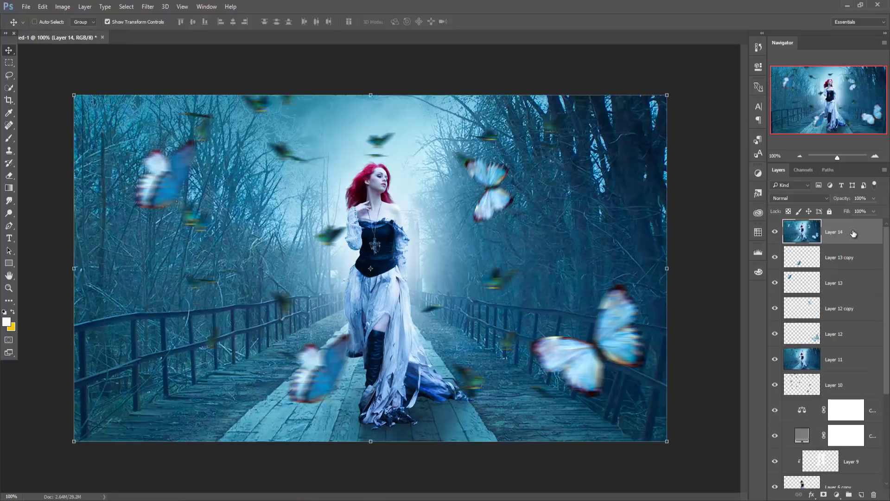
left_click(148, 6)
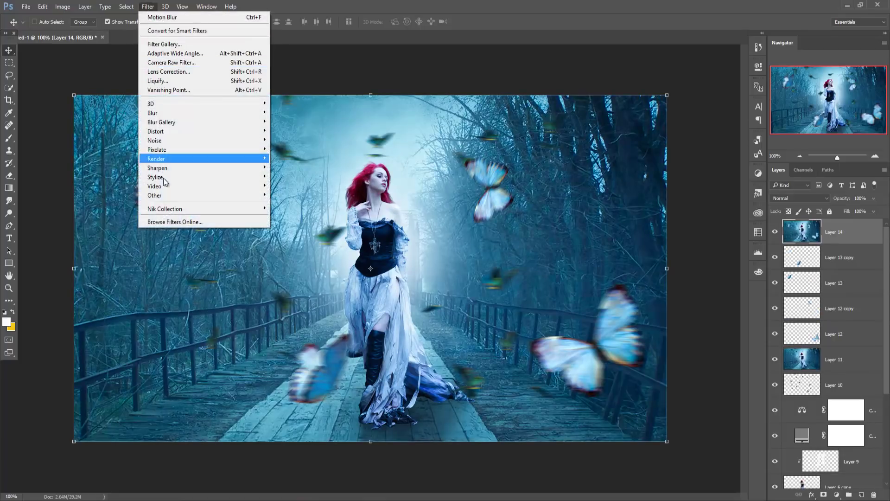
Step: Apply Color Efex Pro 4 Cross Processing at 50% strength, then add empty Layer 15
mouse_move(165, 208)
left_click(306, 217)
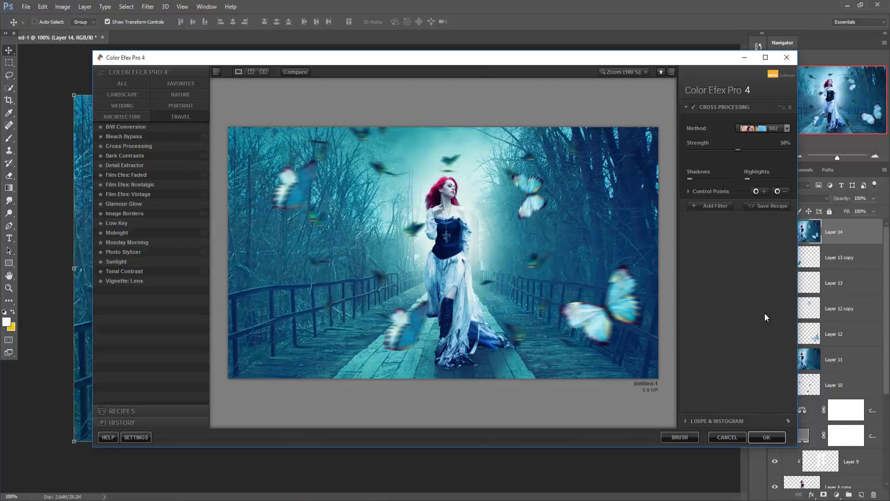
left_click(761, 437)
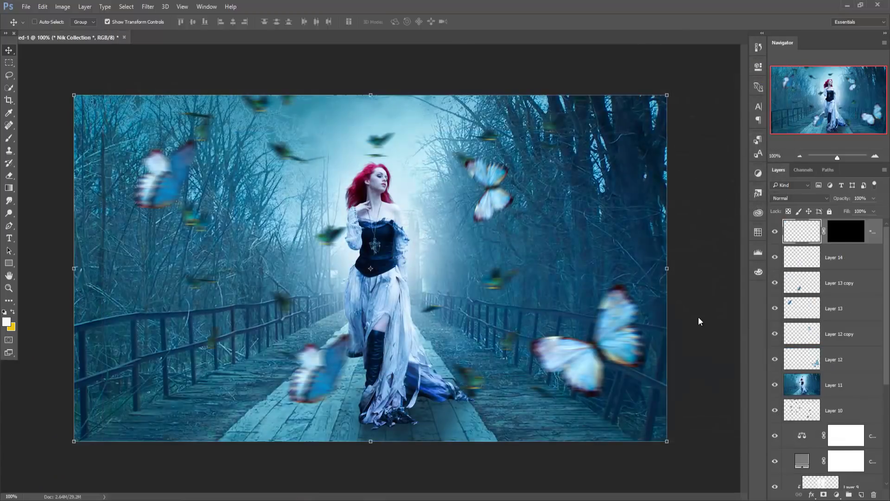
left_click(861, 494)
Step: Fill Layer 15 with 50% gray and set its blend mode to Soft Light
left_click(43, 7)
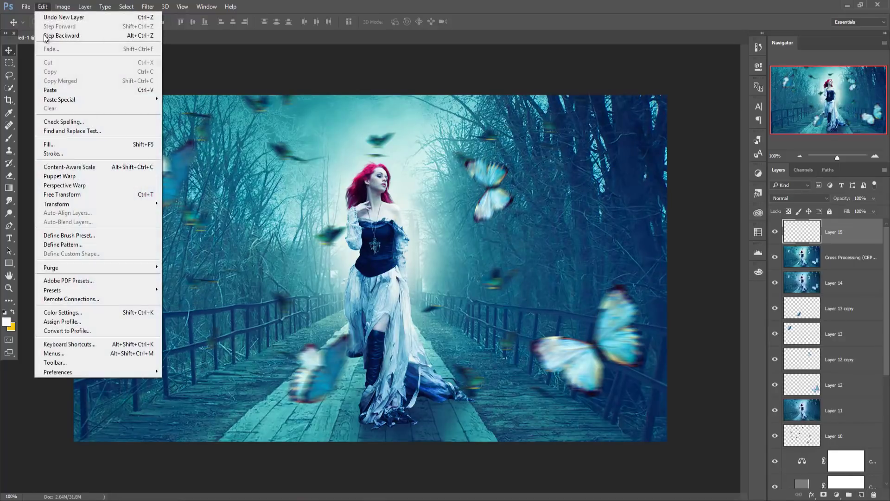
left_click(60, 144)
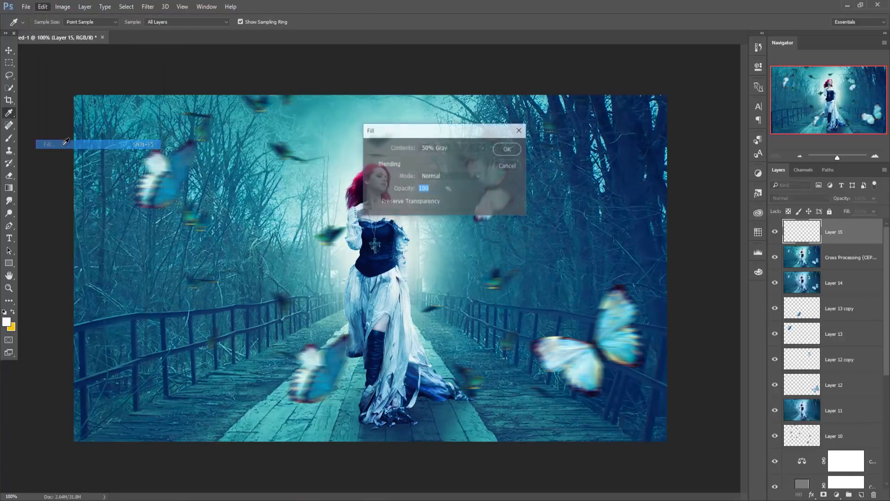
left_click(507, 146)
left_click(799, 198)
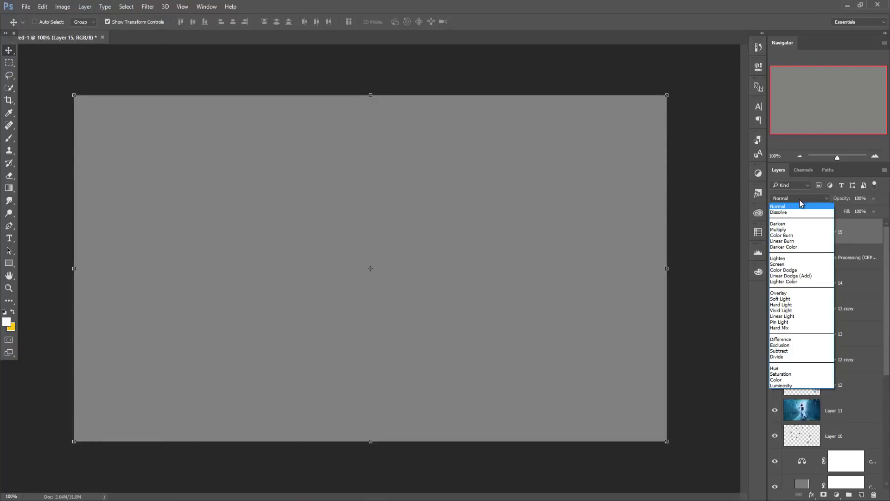
left_click(781, 298)
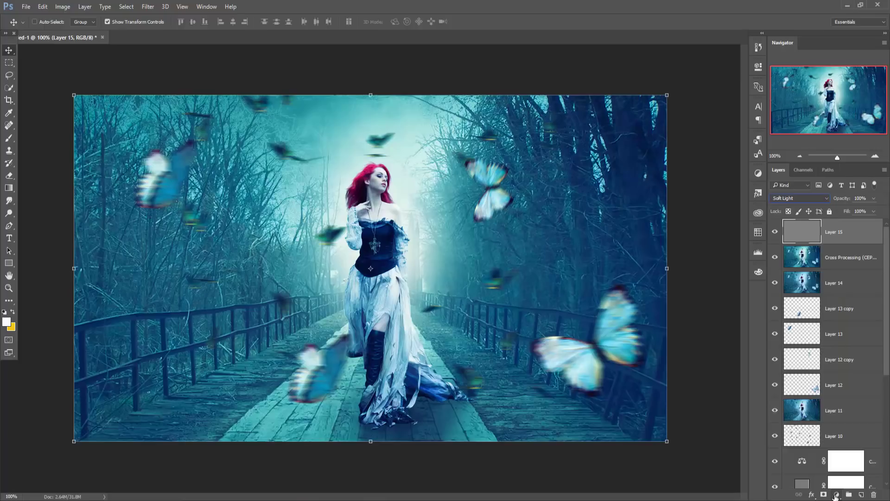
left_click(836, 494)
left_click(806, 410)
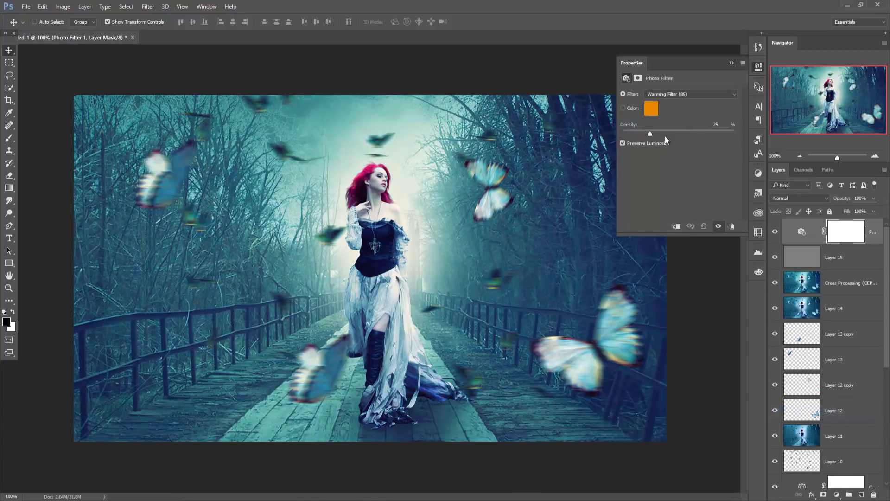
Step: Set the Photo Filter to Warming Filter (85) at 16% density, then add empty Layer 16
left_click(698, 95)
left_click(683, 111)
left_click(685, 96)
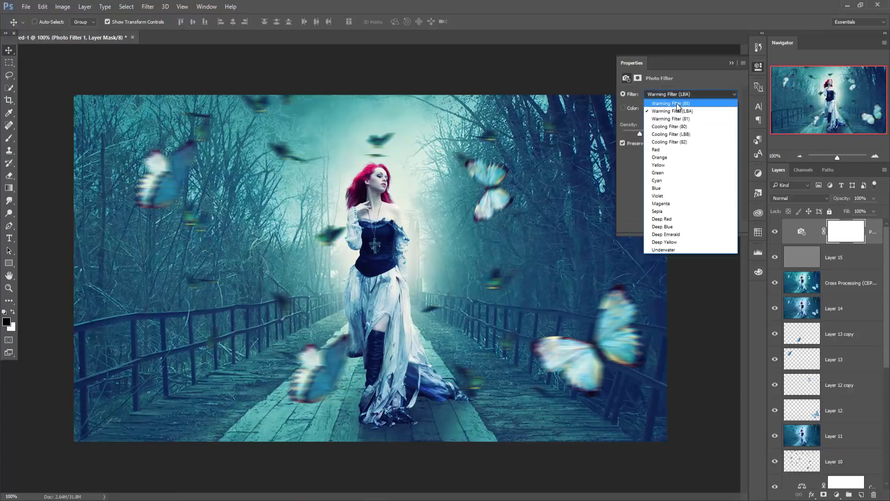
left_click(676, 102)
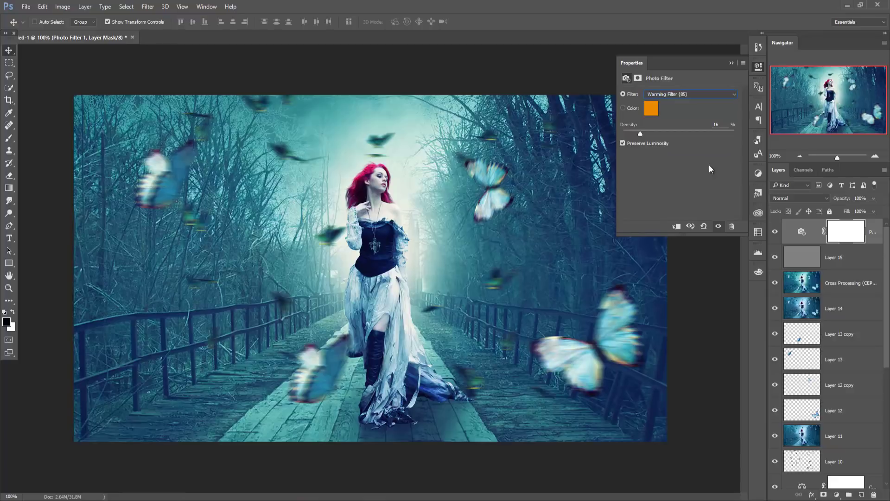
left_click(731, 64)
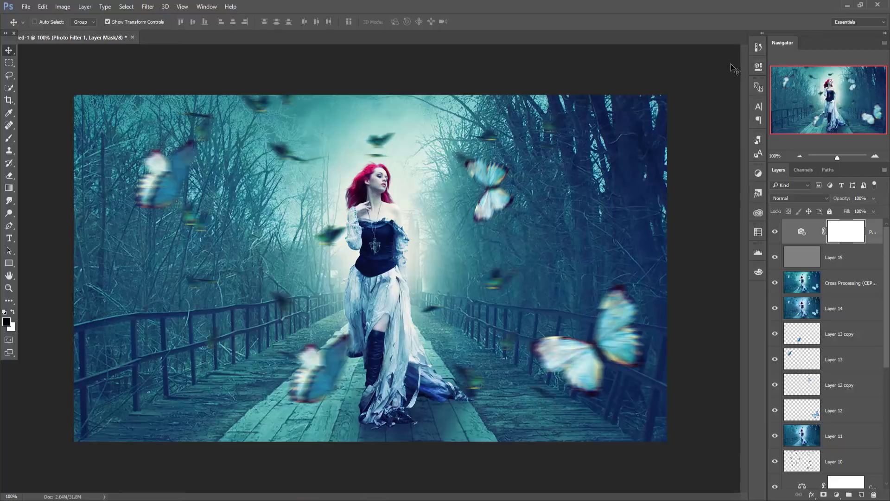
left_click(868, 237)
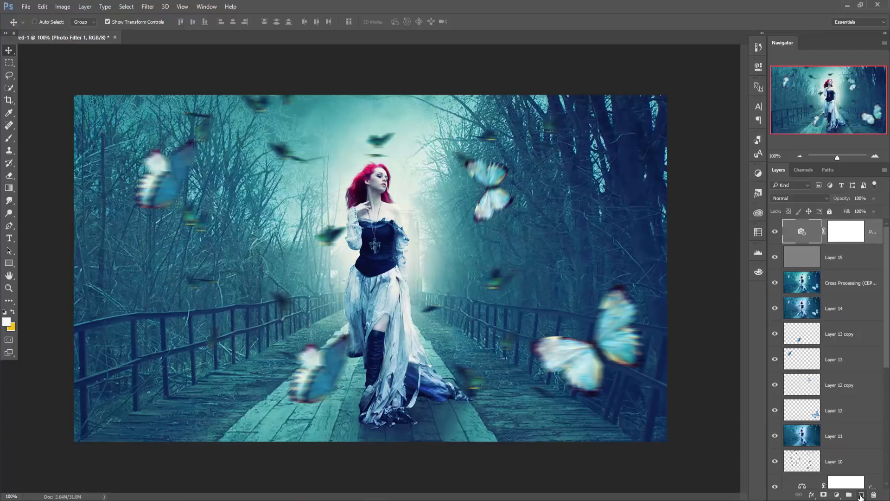
left_click(861, 494)
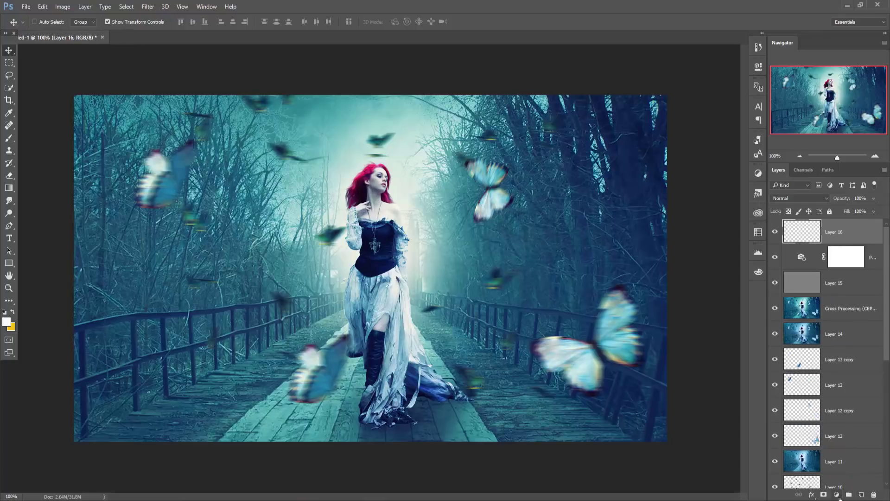
Step: Add a gradient fill layer running from dark gray #2a2a2a to transparent
left_click(837, 495)
left_click(804, 305)
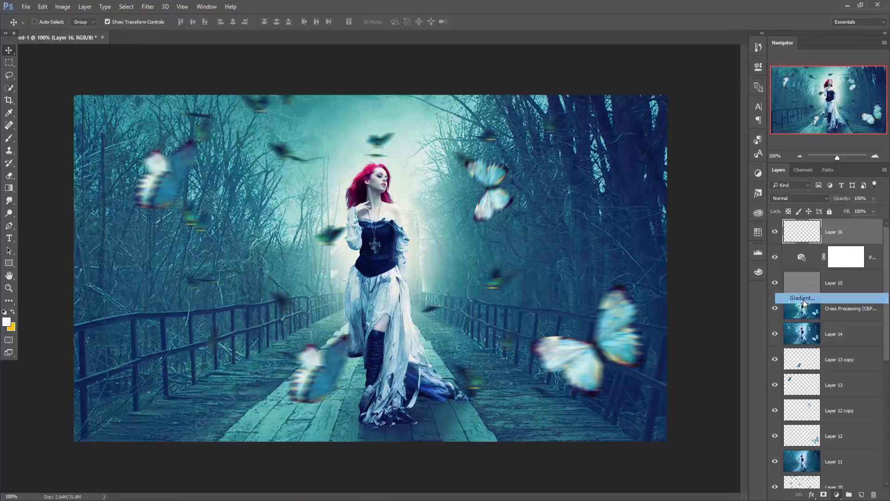
left_click(425, 148)
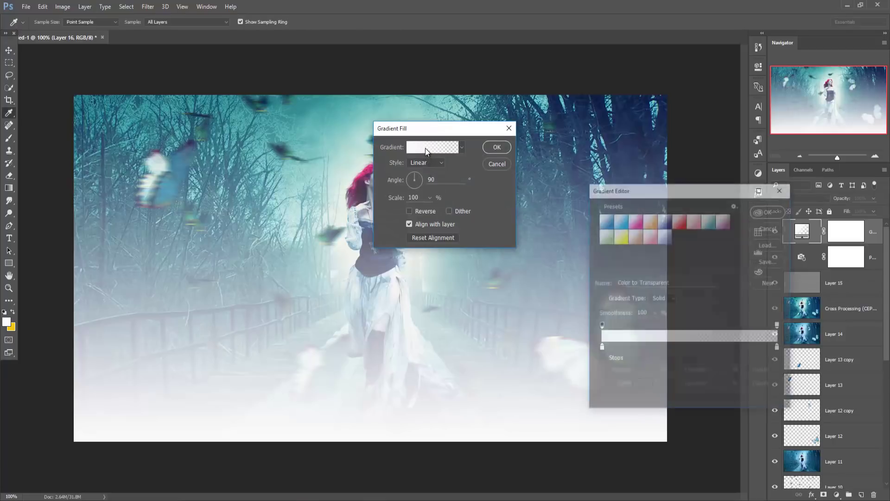
left_click(600, 348)
left_click(643, 385)
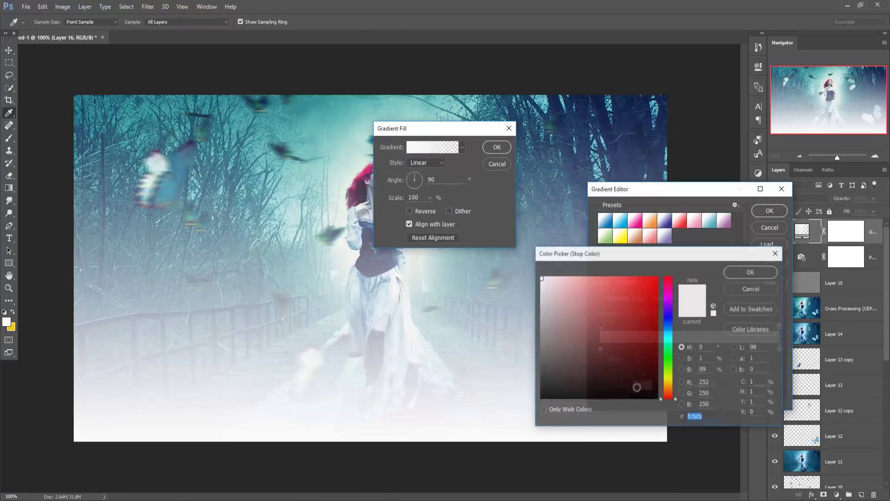
left_click(542, 383)
left_click_drag(541, 383, 541, 378)
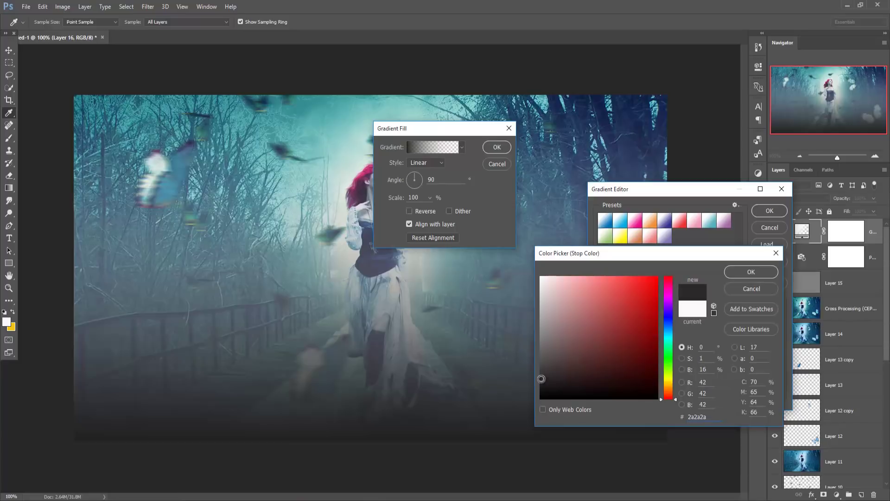
left_click(741, 272)
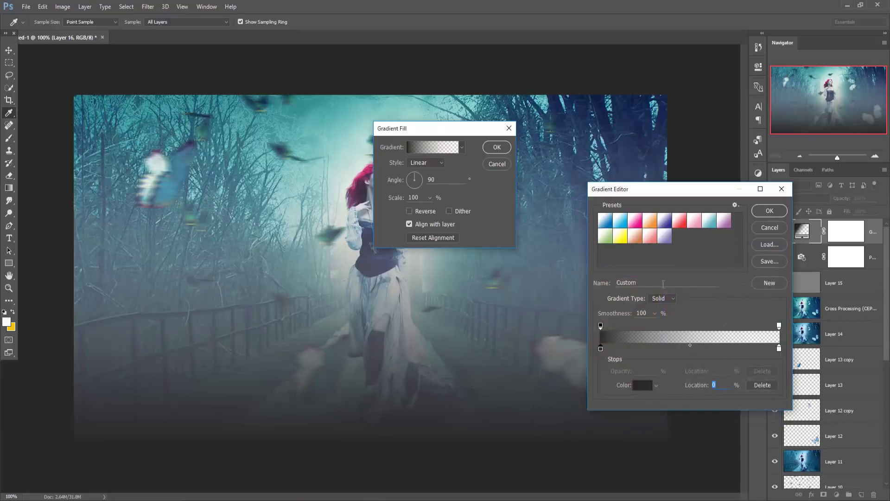
left_click(765, 212)
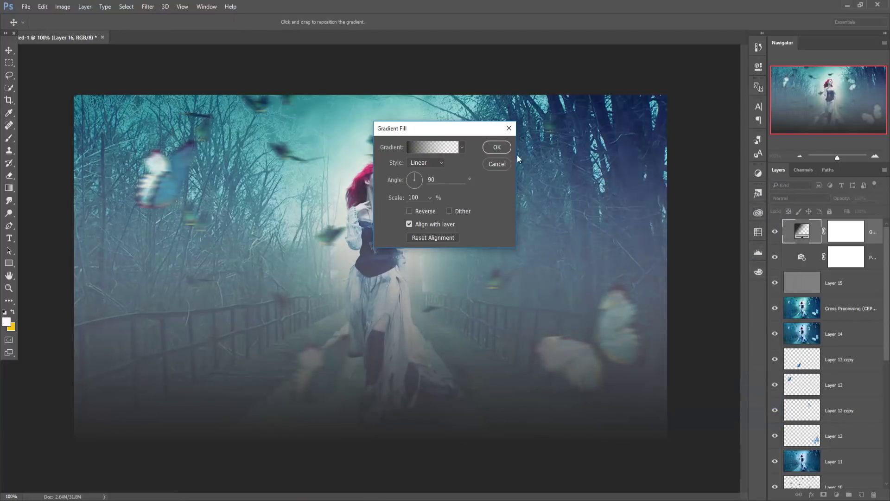
left_click(497, 150)
Step: Set the gradient layer's blend mode to Soft Light and its fill to 64%
left_click(820, 198)
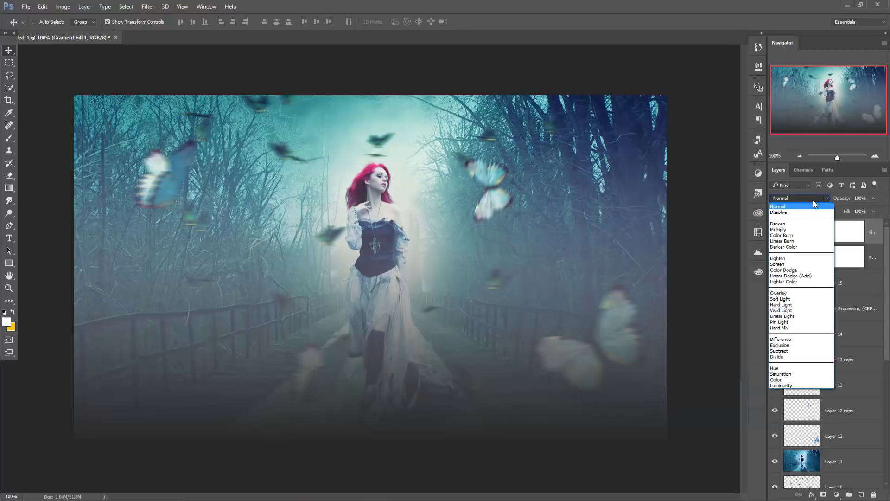
left_click(786, 301)
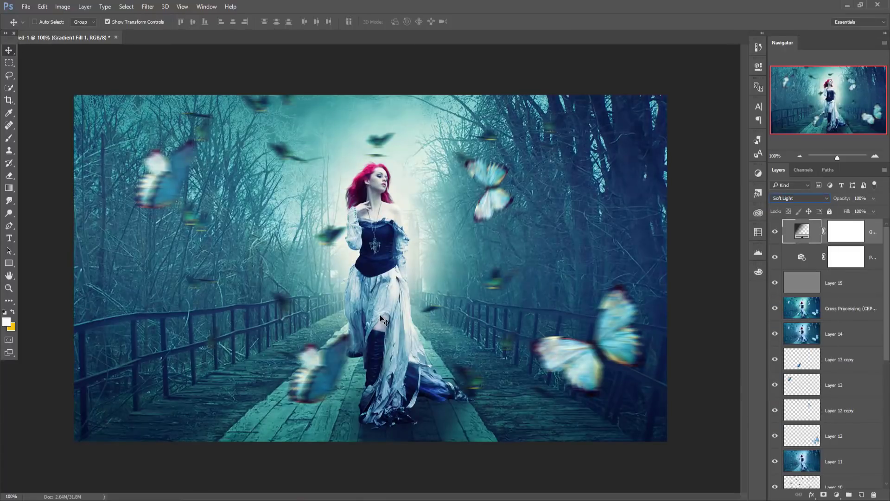
left_click(874, 211)
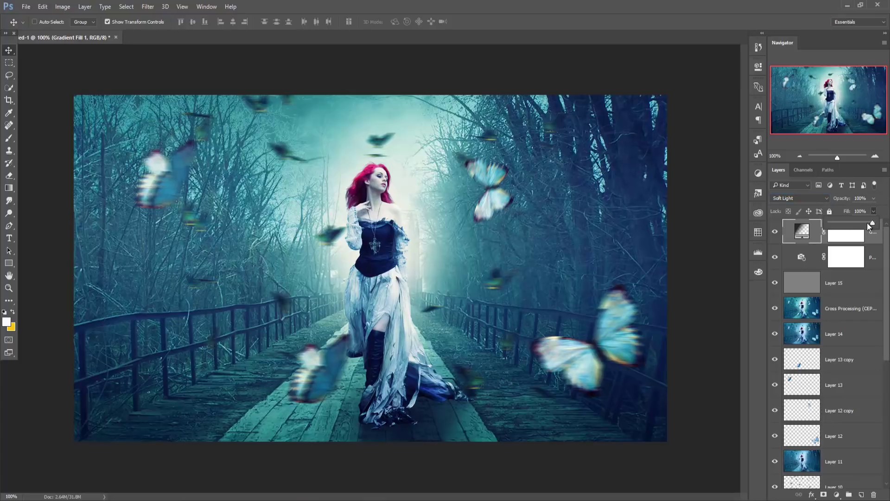
left_click_drag(876, 223, 845, 223)
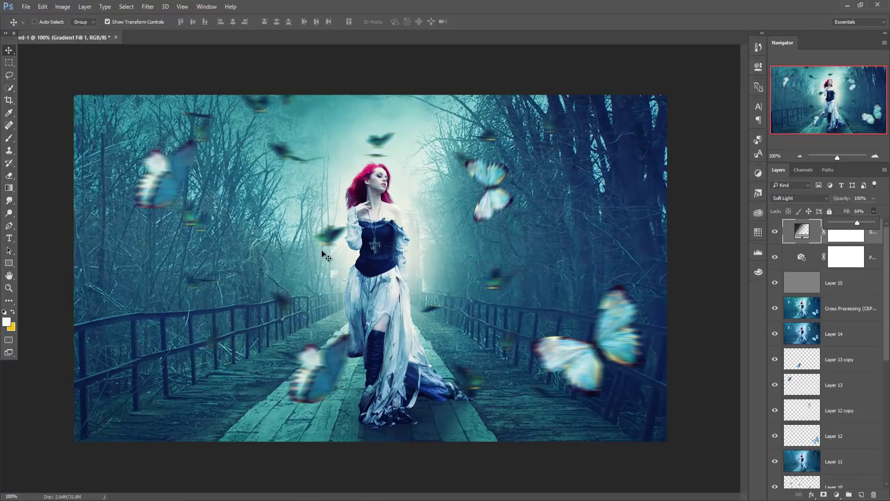
left_click(6, 54)
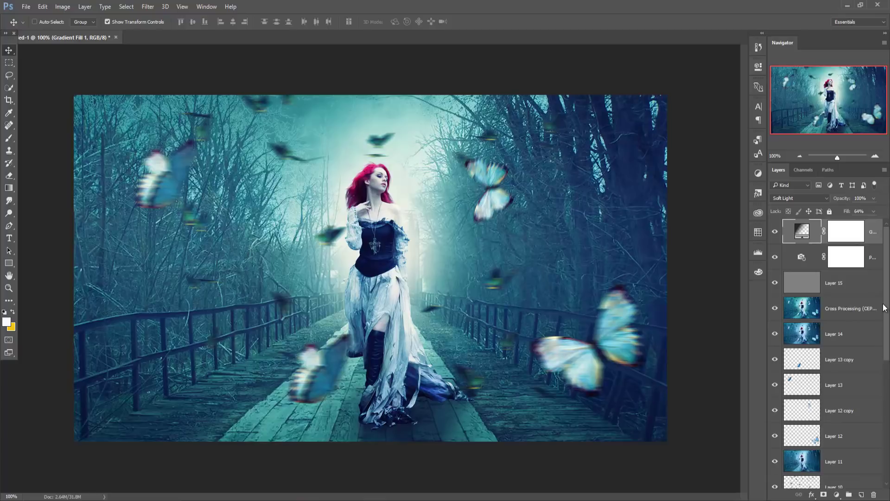